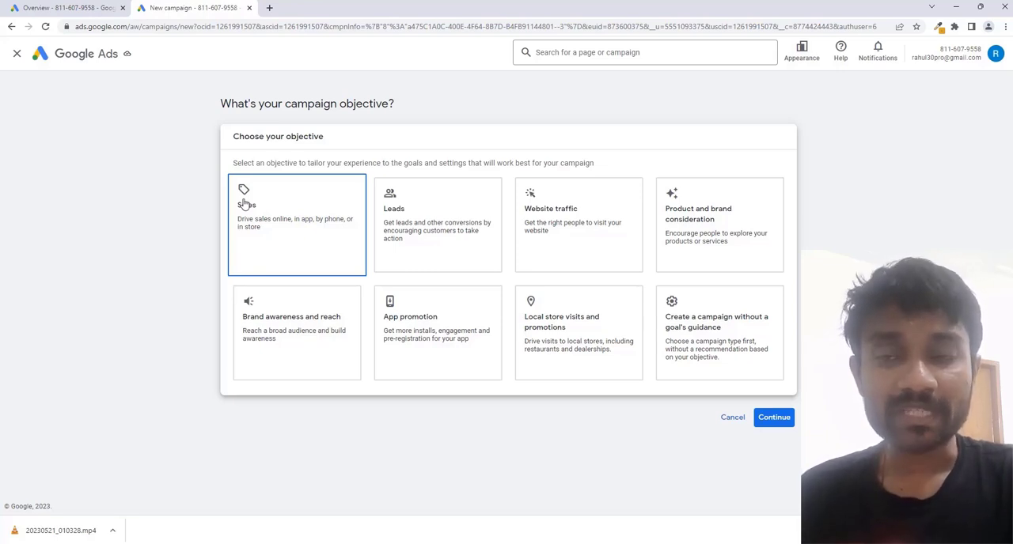
click(732, 326)
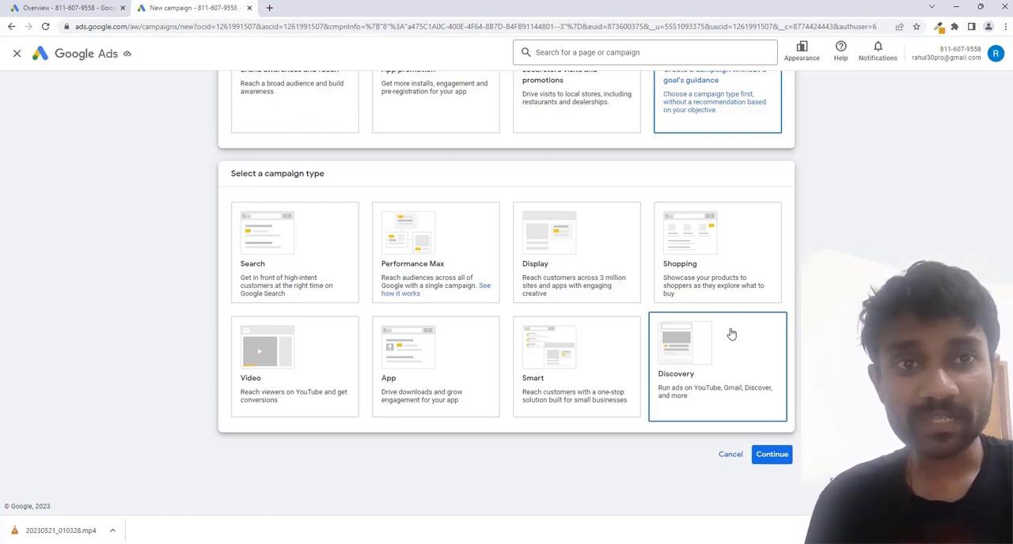
click(598, 246)
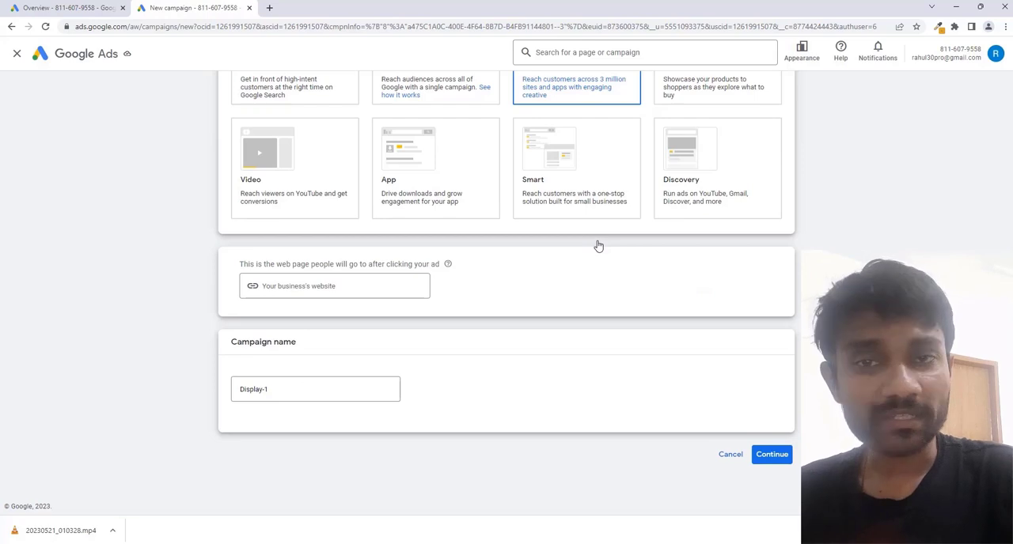
scroll(323, 72, up, 1)
click(334, 359)
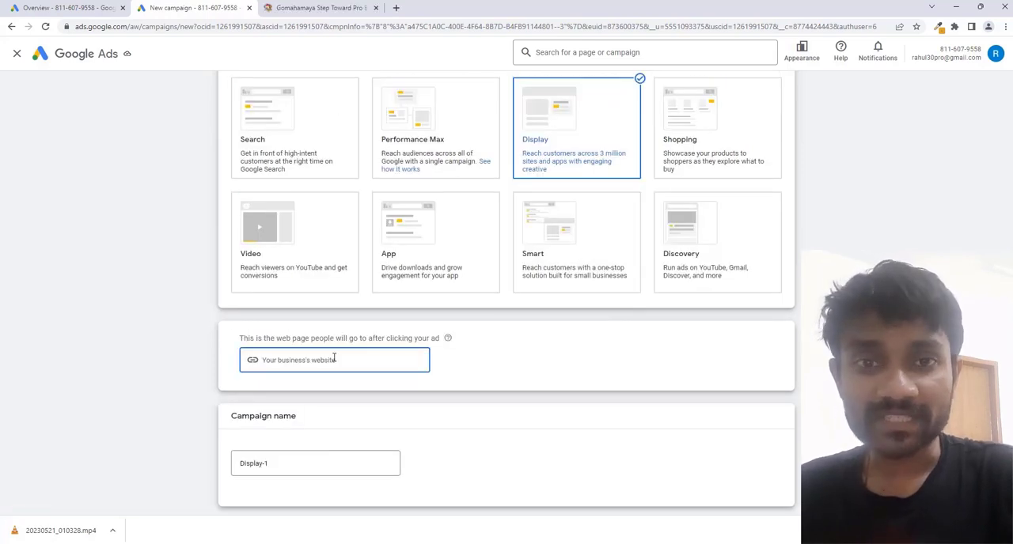
text(https://www.gomahamaya.com/)
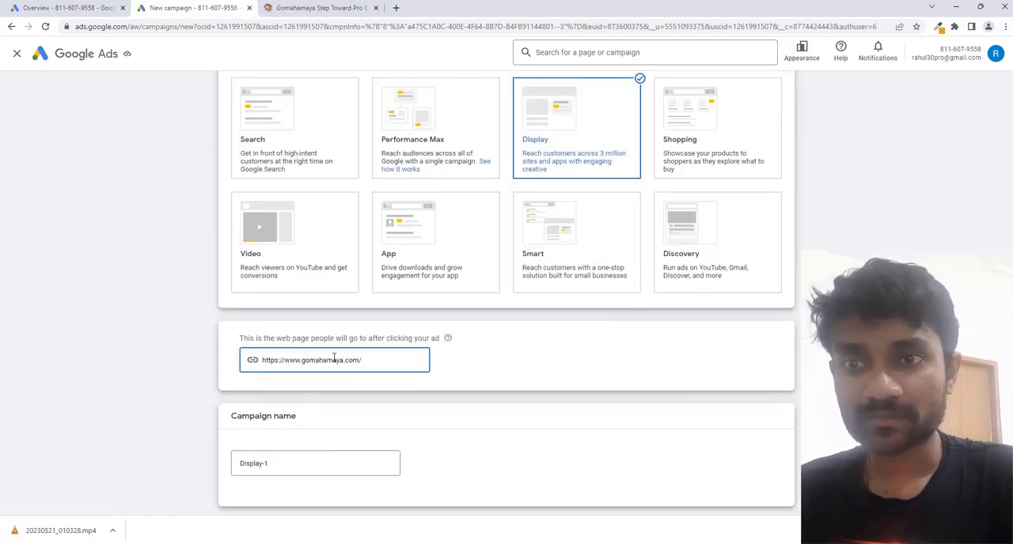
Name the campaign "ppc ads" and continue to the campaign settings.
click(285, 471)
key(ctrl+a)
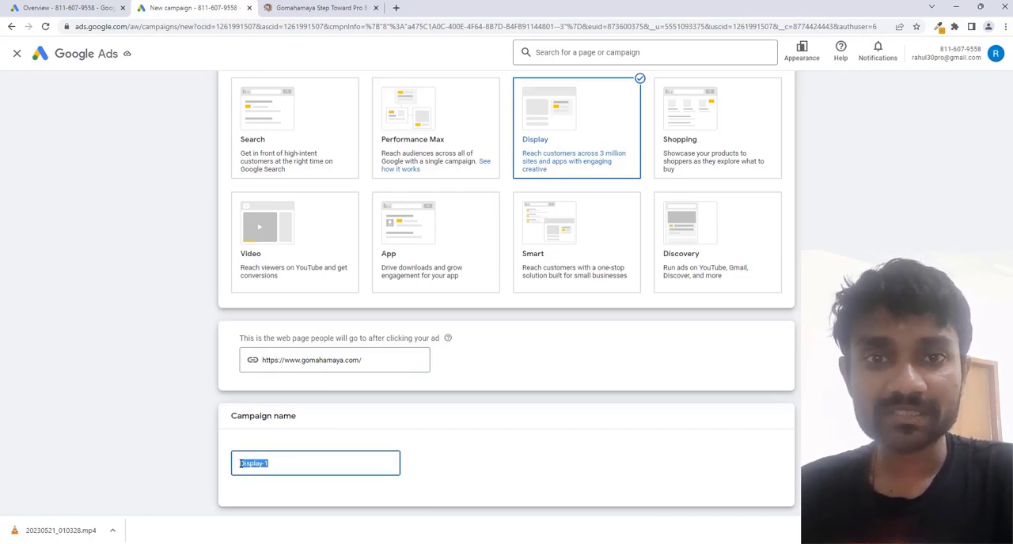
text(Epc ads)
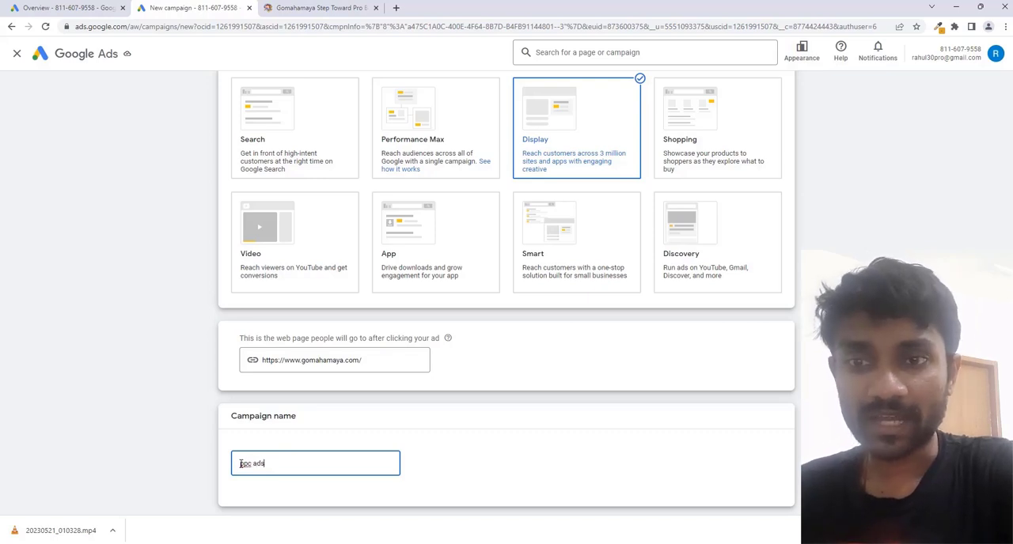
scroll(748, 384, down, 1)
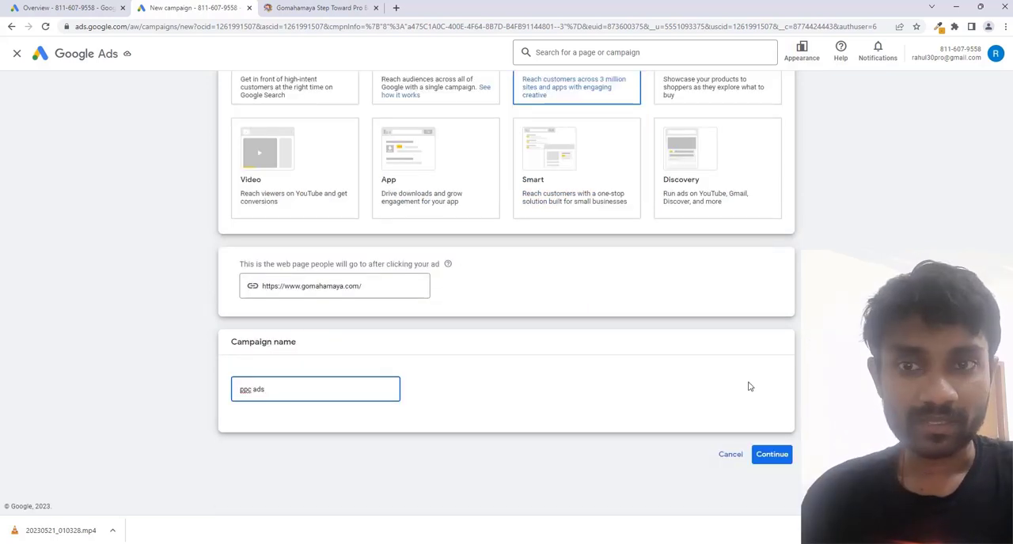
click(782, 458)
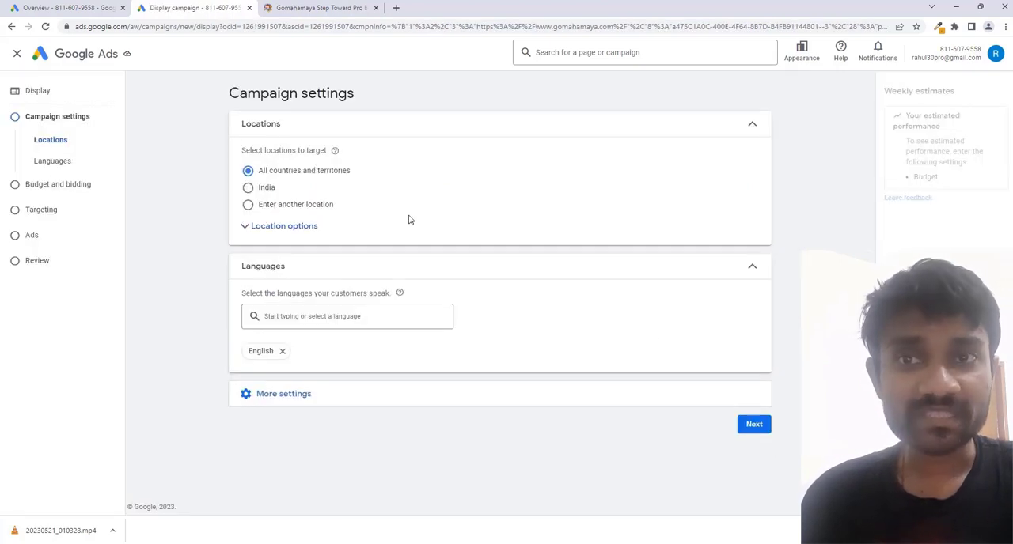
click(642, 244)
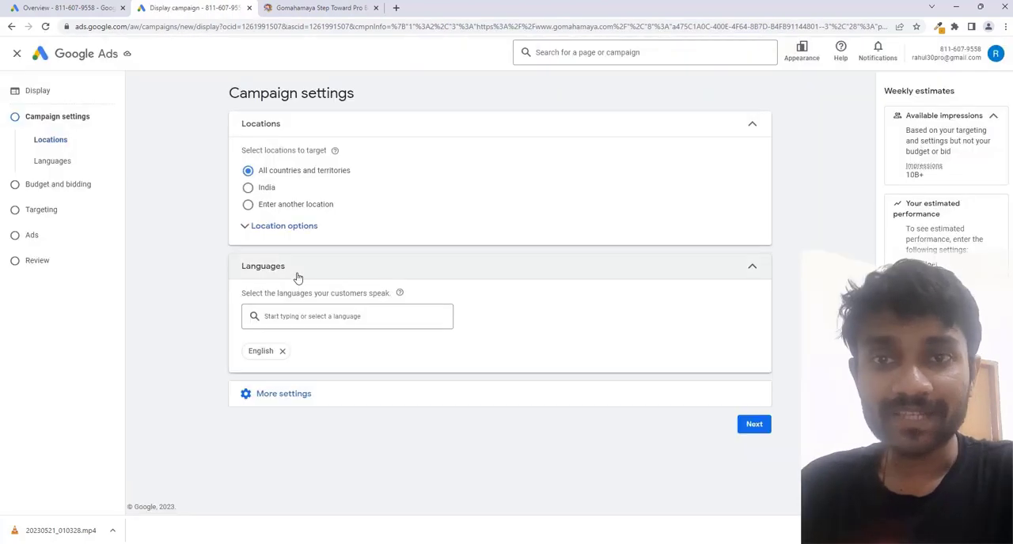
click(271, 229)
click(273, 230)
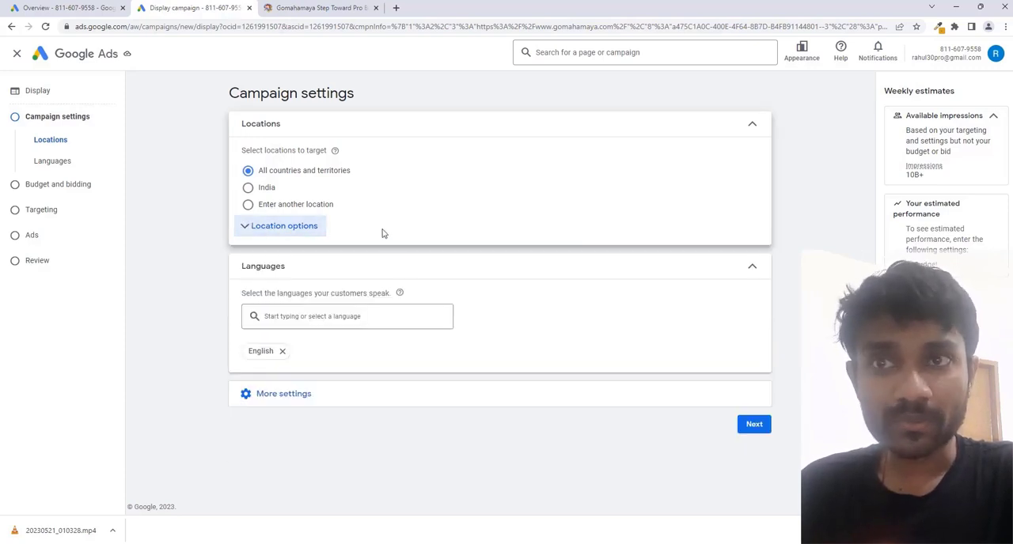
Use the advanced location search to target the cities of Dubai and Sharjah, United Arab Emirates, and save the locations.
click(299, 205)
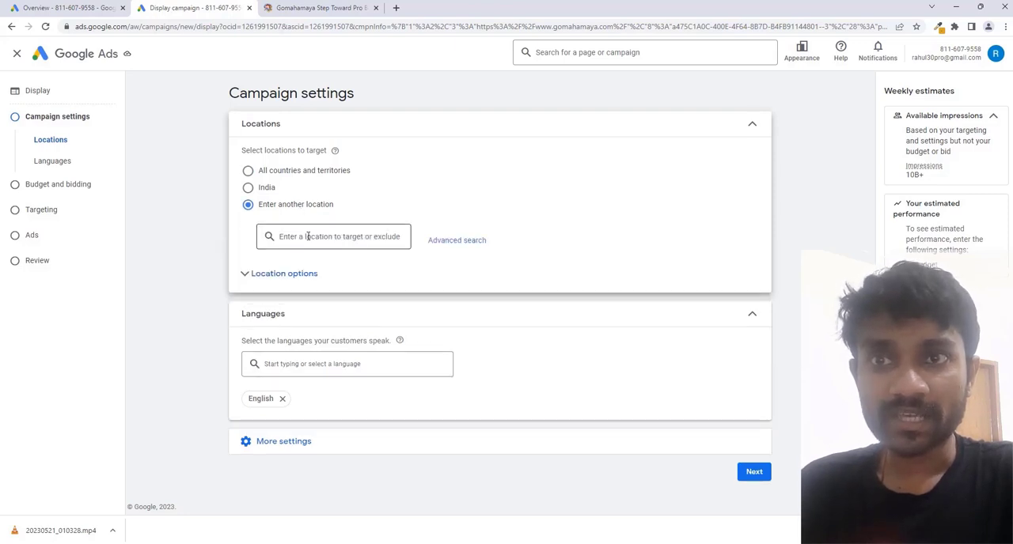
click(437, 245)
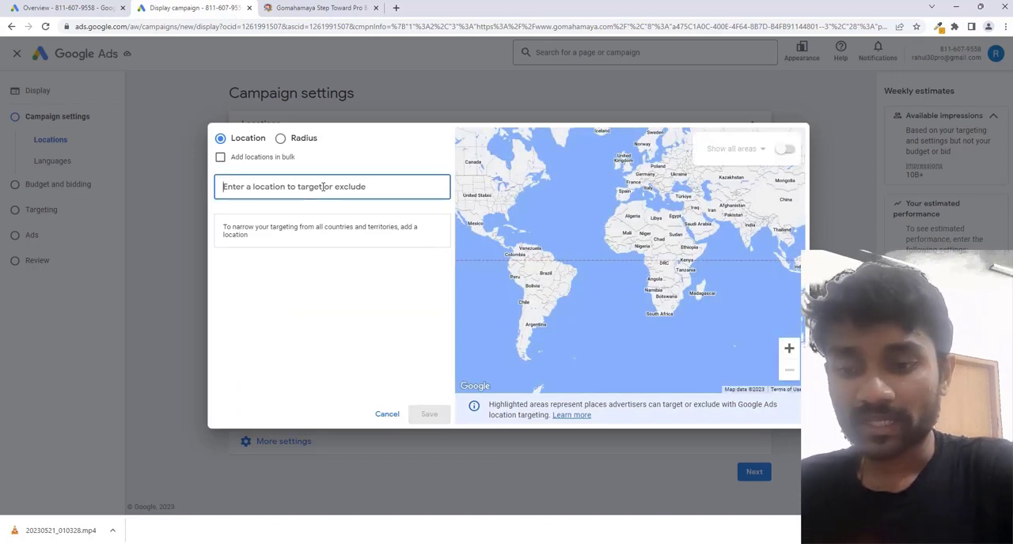
text(dubai)
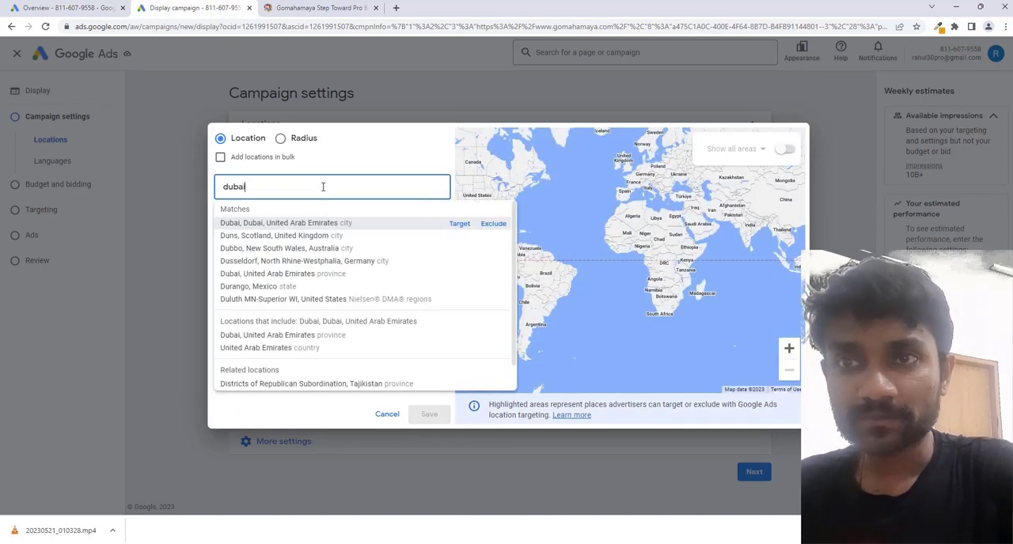
key(Return)
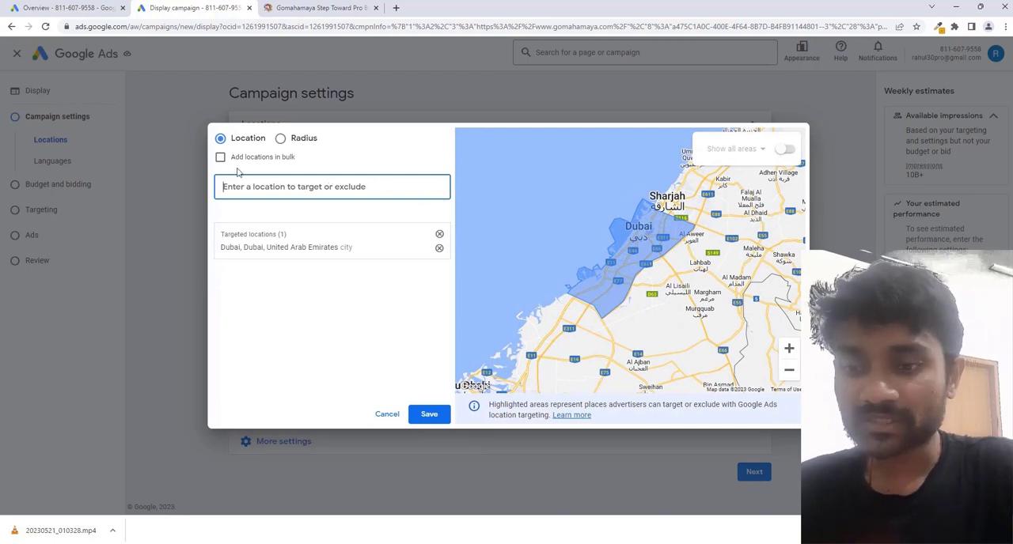
text(s)
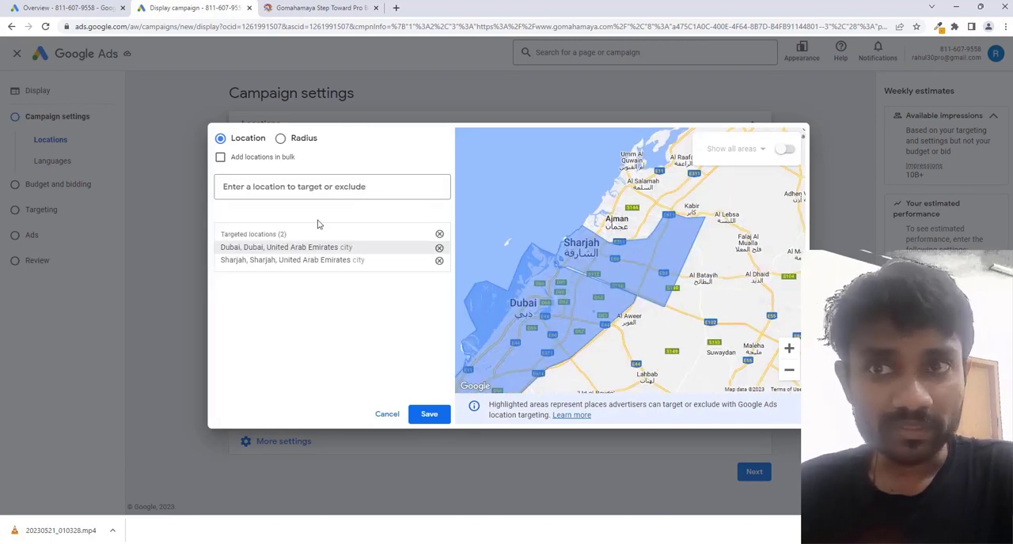
click(429, 414)
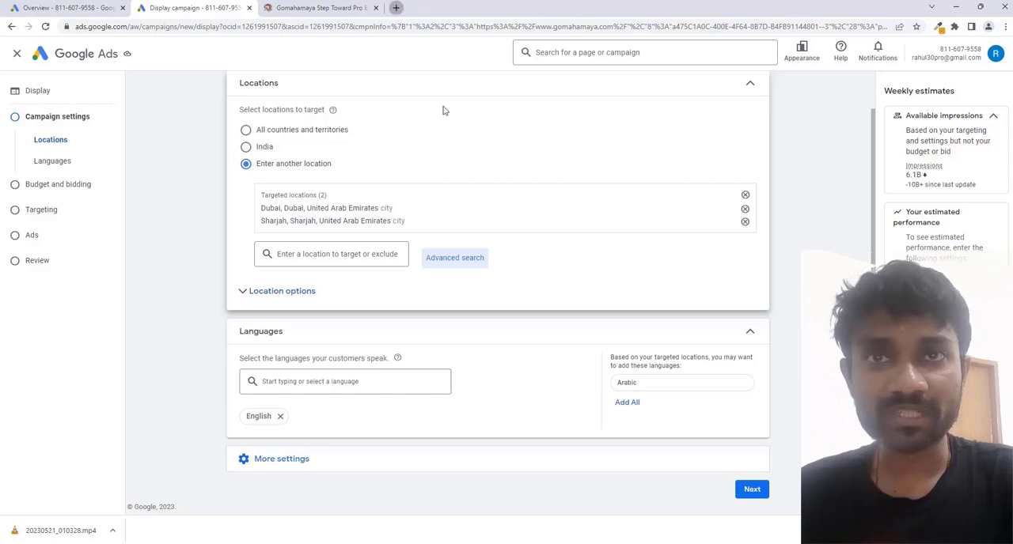
View the Google homepage in a new browser tab and return to the campaign settings.
key(ctrl+t)
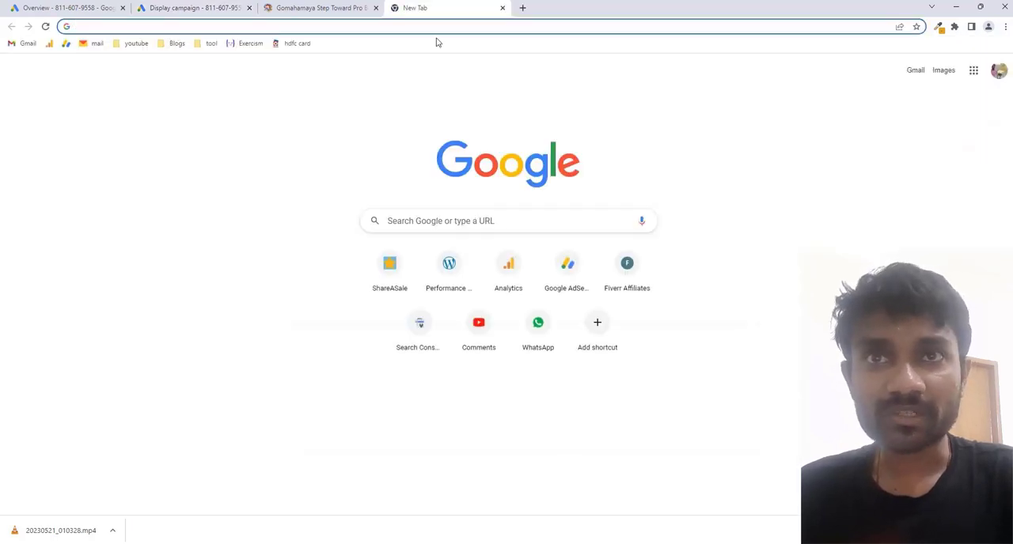
click(439, 32)
text(google.com)
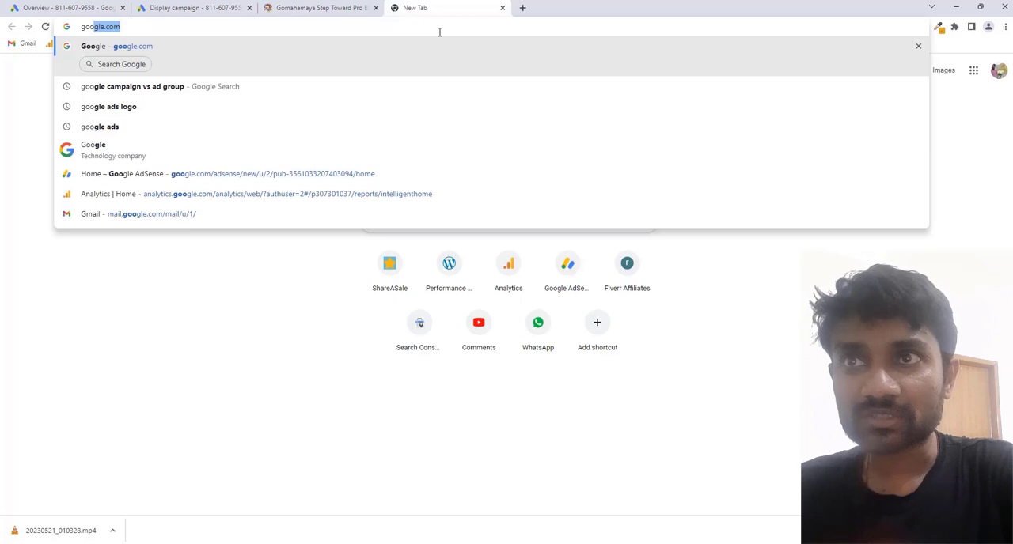
key(Return)
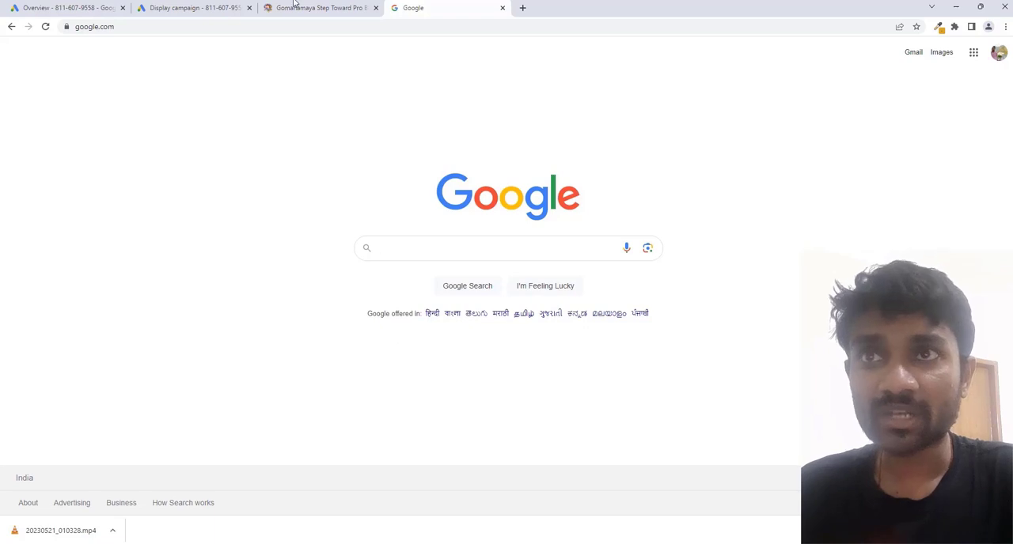
click(195, 8)
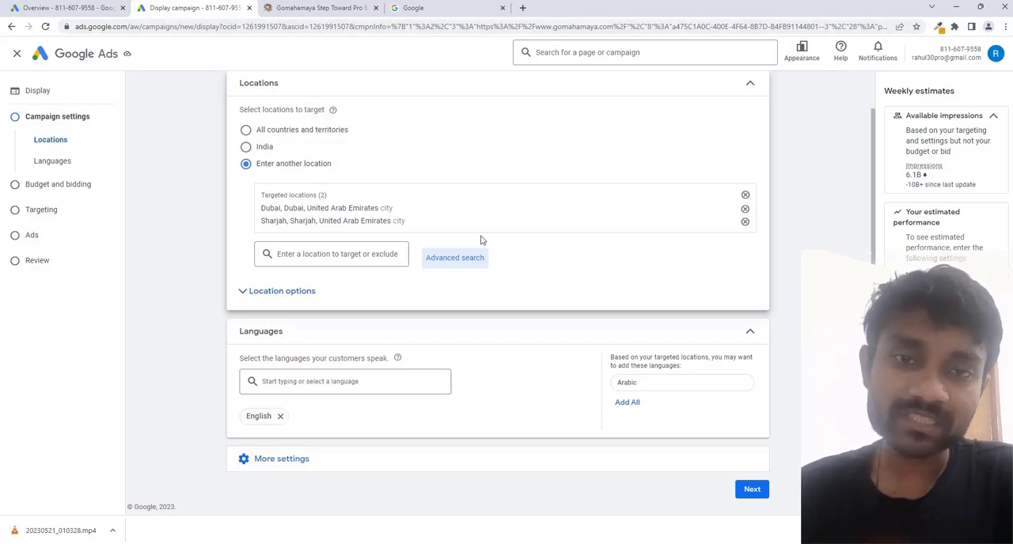
Add Arabic to the campaign languages, and remove both English and Arabic so that all languages are targeted.
click(301, 383)
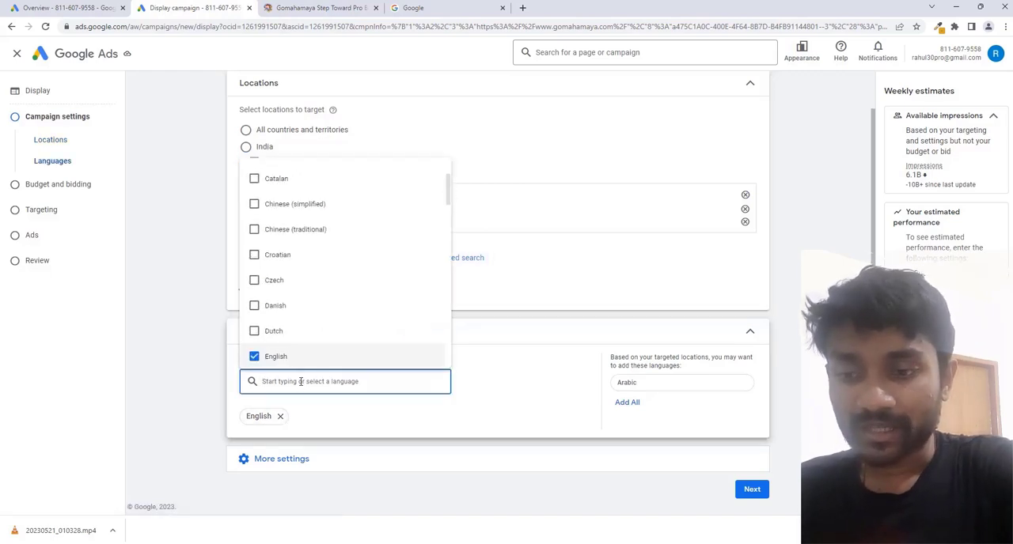
text(arabi)
click(340, 412)
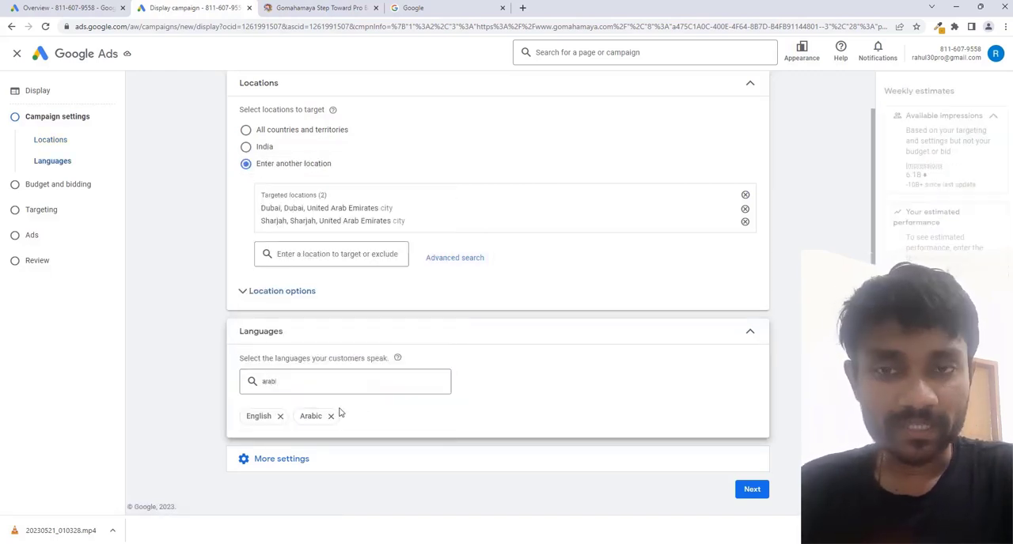
click(280, 416)
click(278, 416)
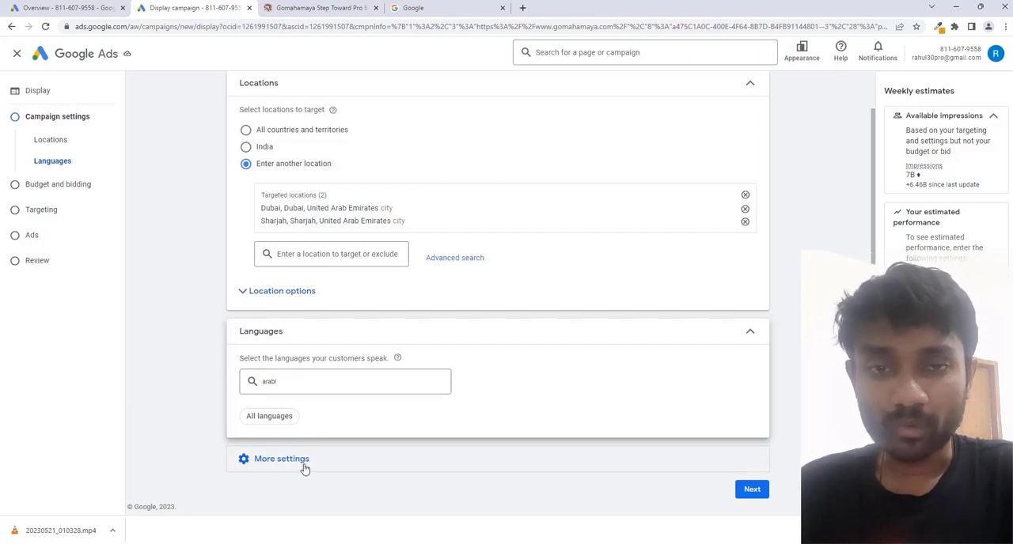
Examine the ad rotation options among the additional campaign settings and collapse them unchanged.
scroll(381, 387, down, 2)
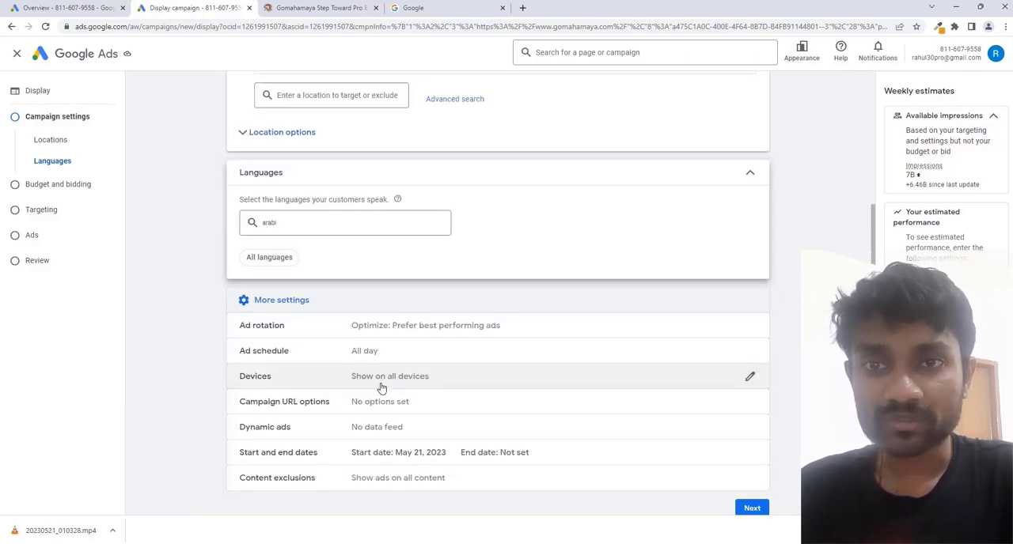
click(394, 334)
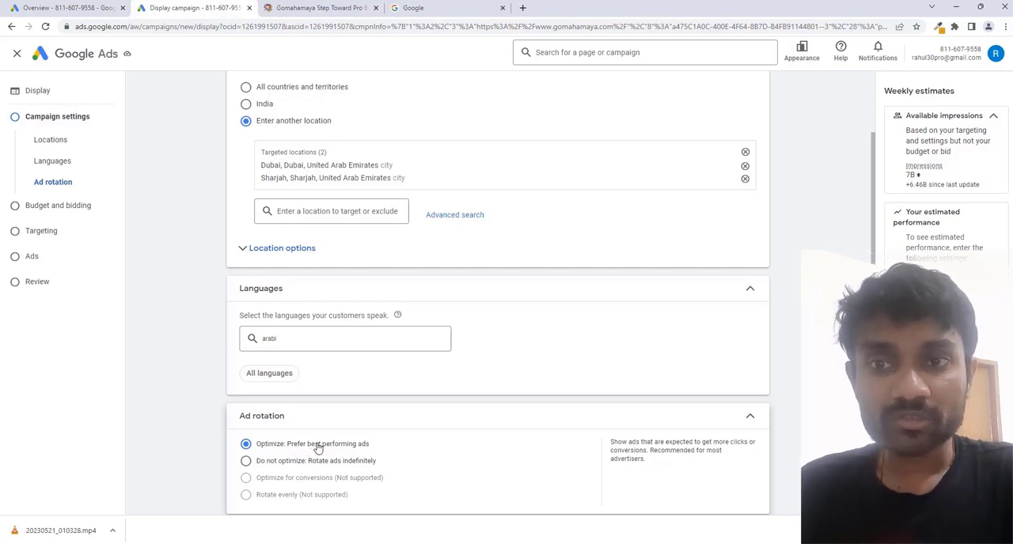
click(376, 423)
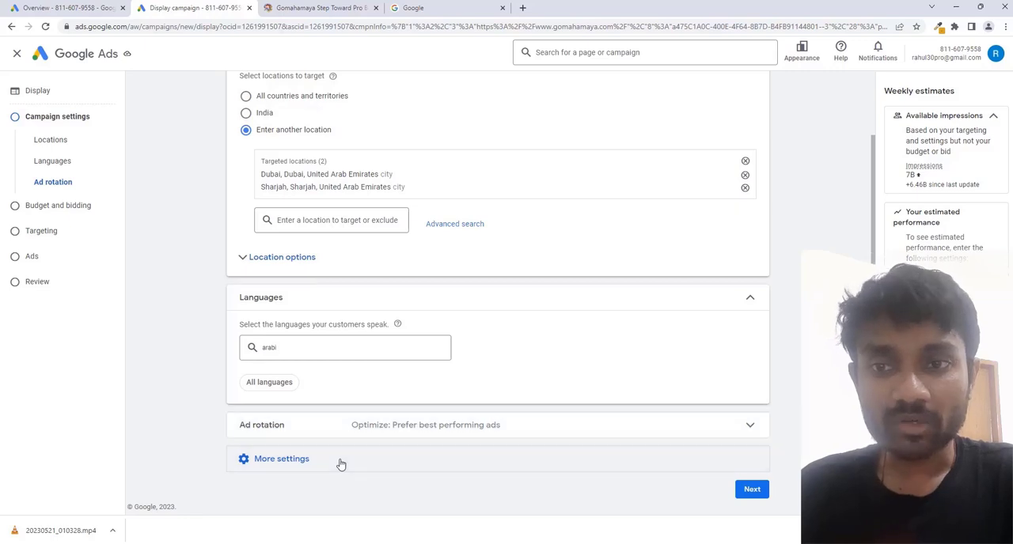
Set the campaign's end date to May 25, 2023 in the additional settings.
click(340, 465)
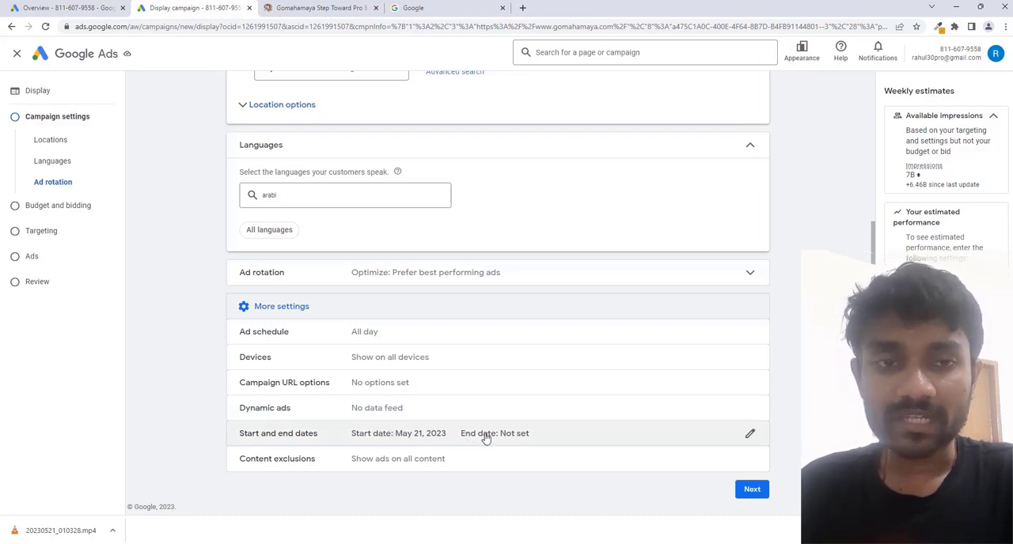
click(532, 433)
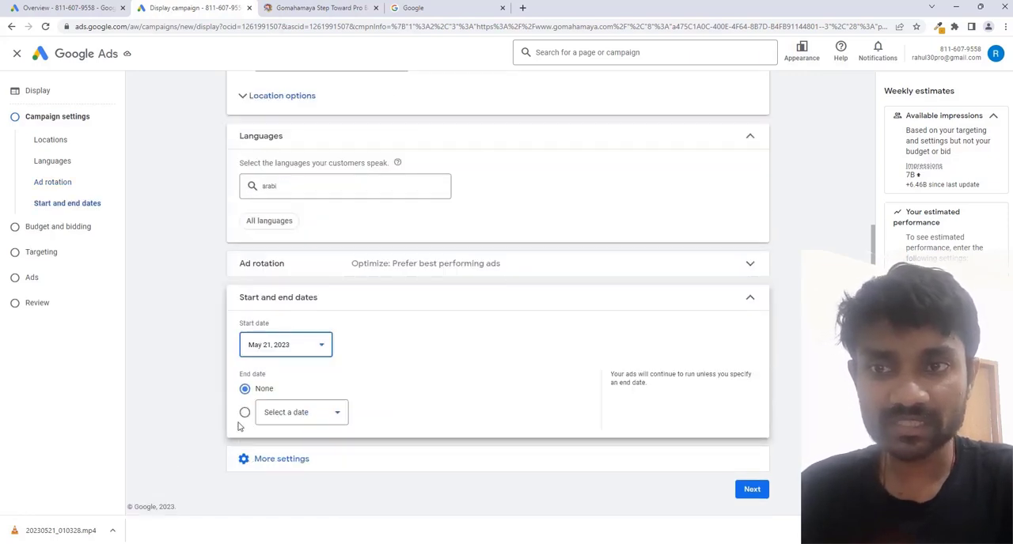
click(271, 420)
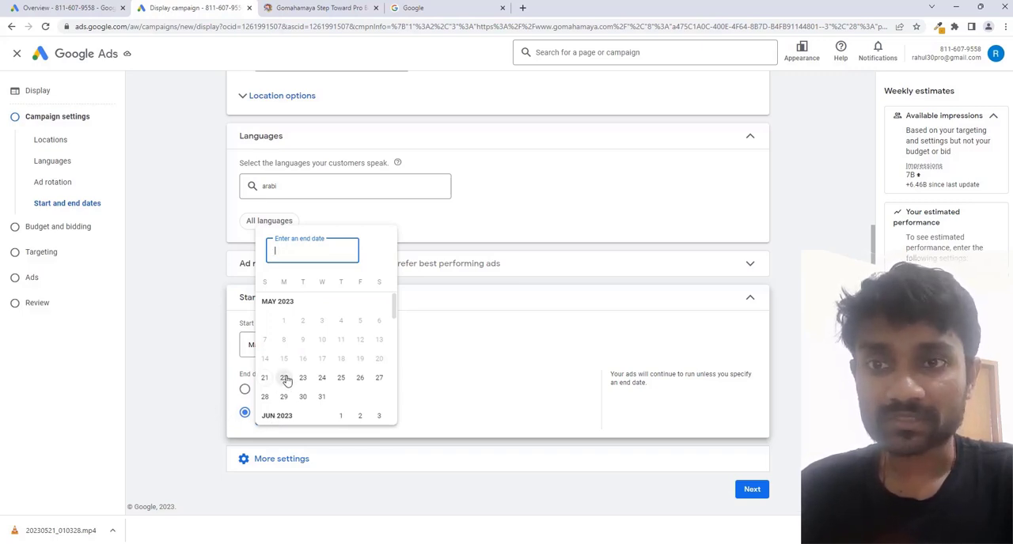
click(340, 379)
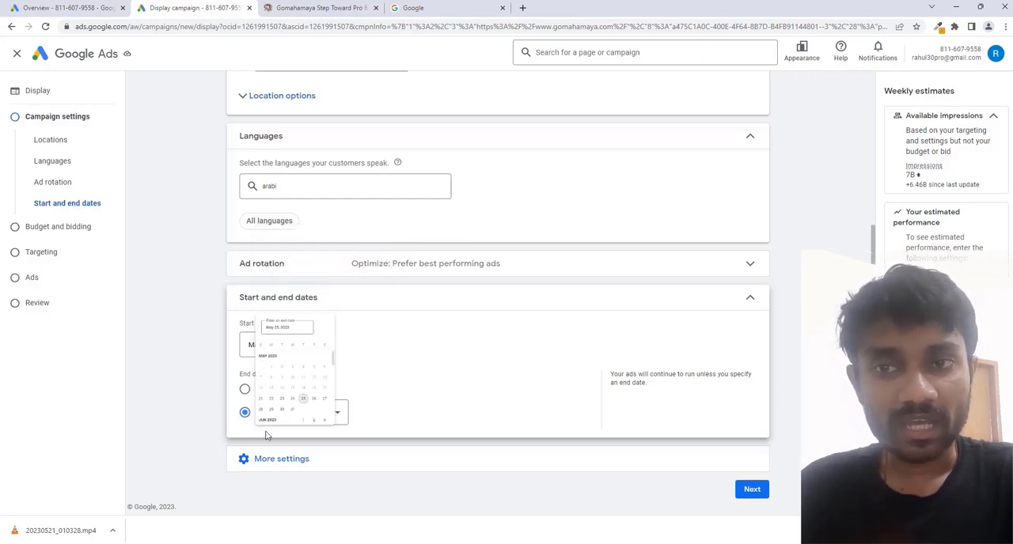
Open the campaign's content exclusions among the additional settings and exclude all five sensitive content categories, from Tragedy and conflict to Sensational and shocking.
click(303, 460)
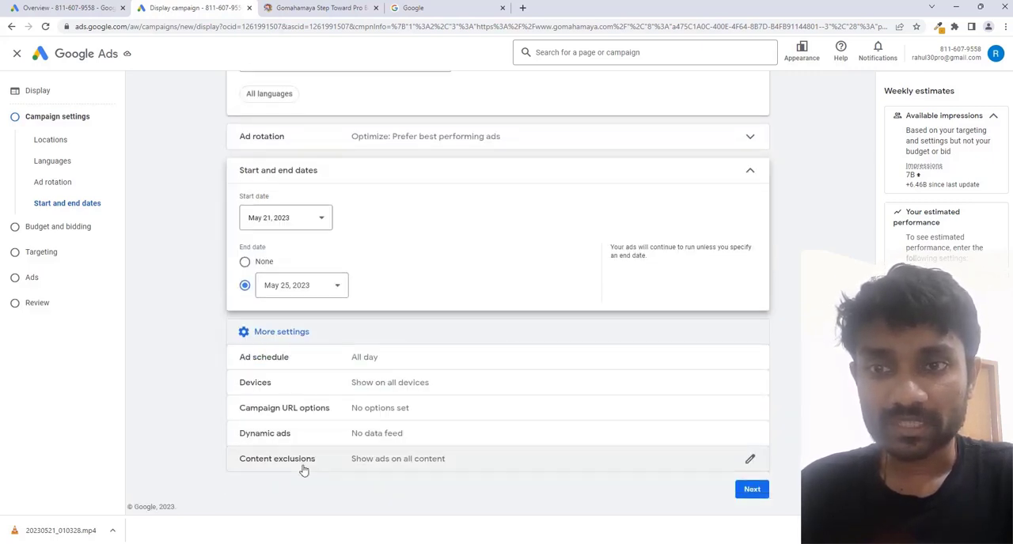
click(360, 463)
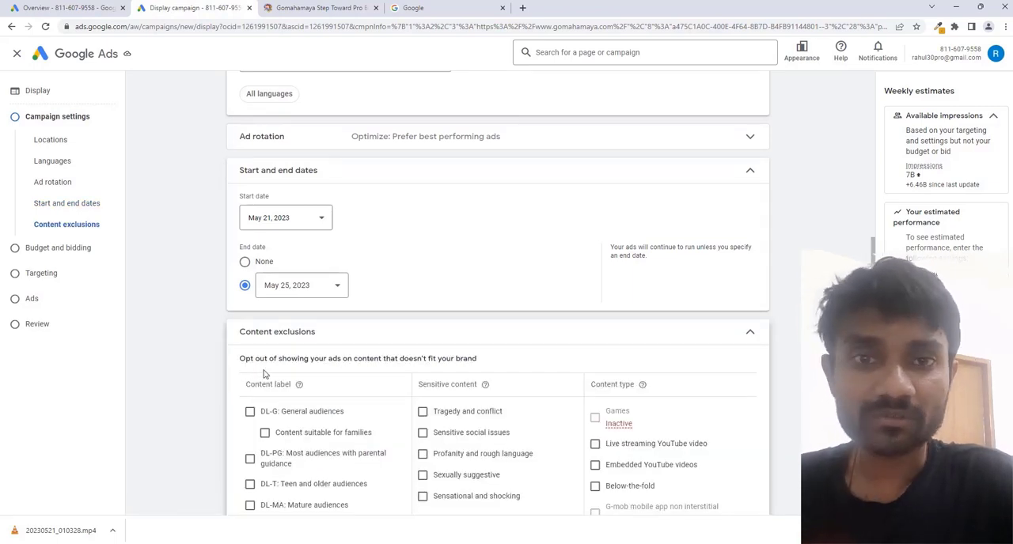
scroll(269, 382, down, 2)
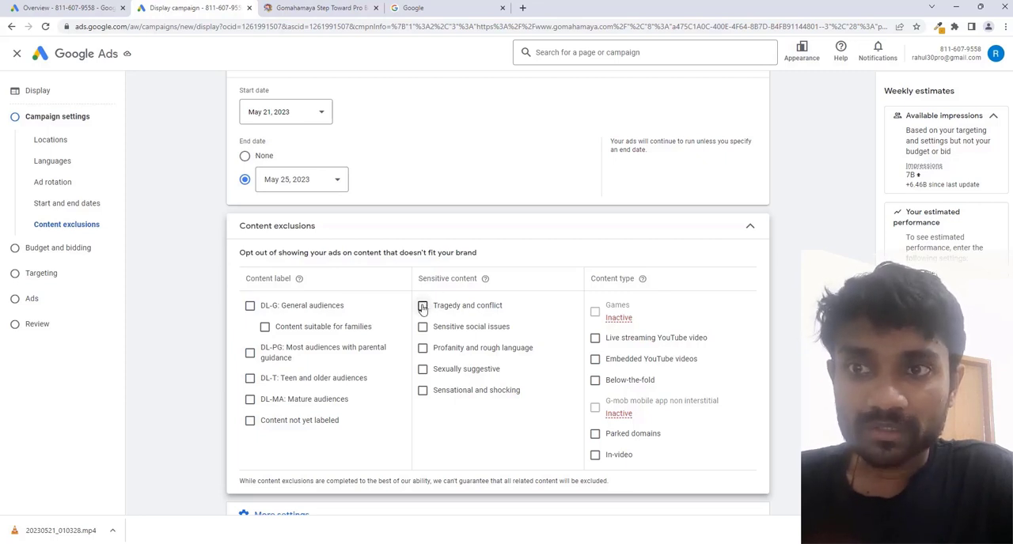
double_click(432, 278)
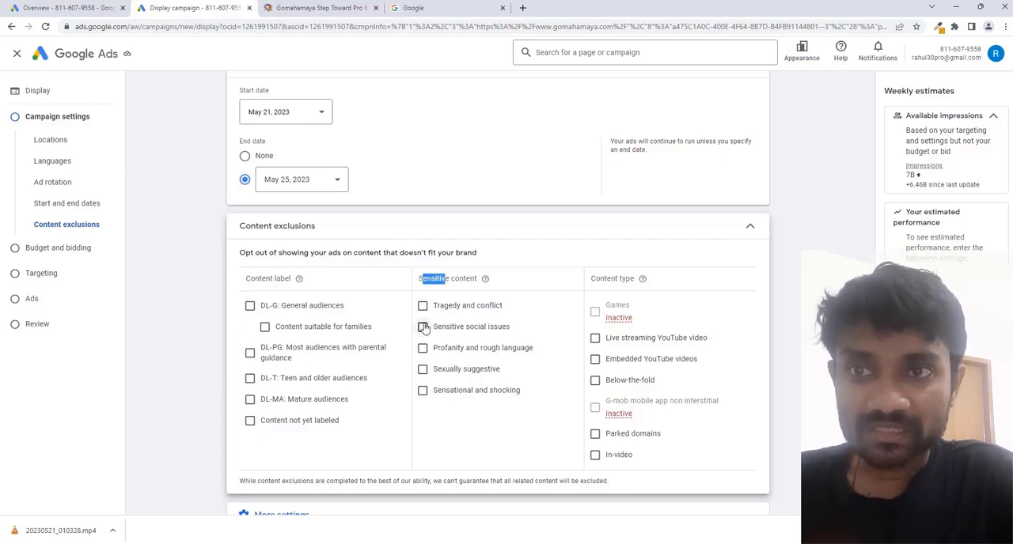
click(424, 328)
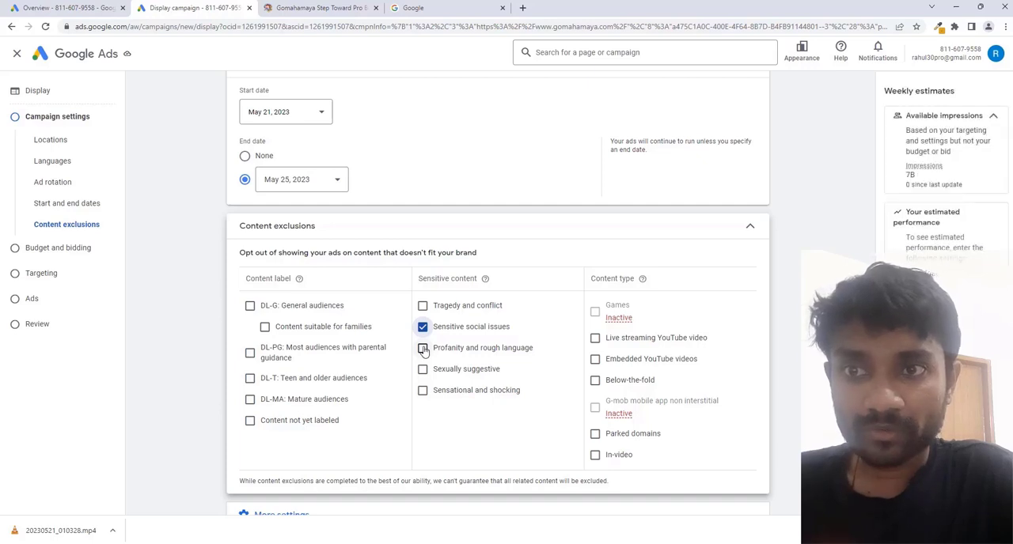
click(424, 349)
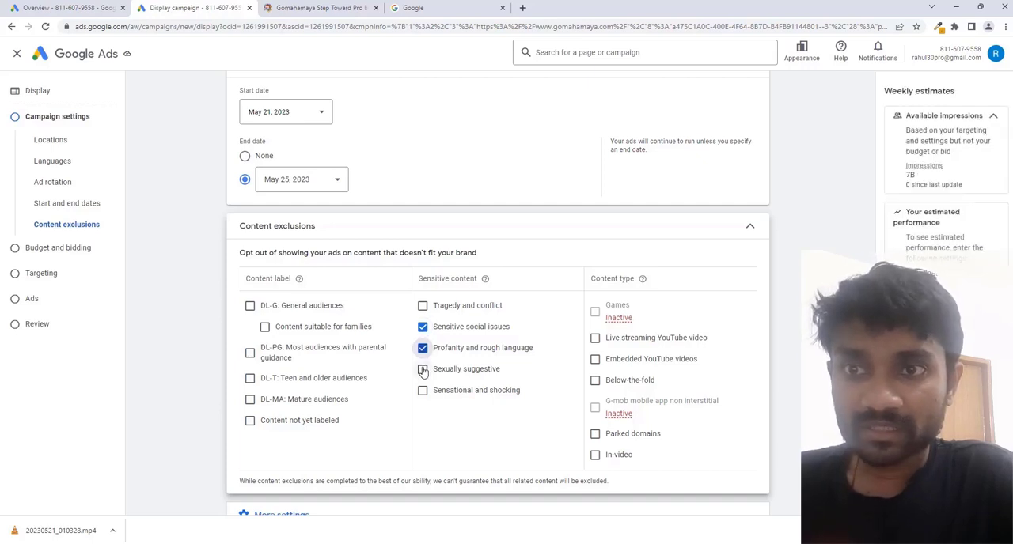
click(424, 371)
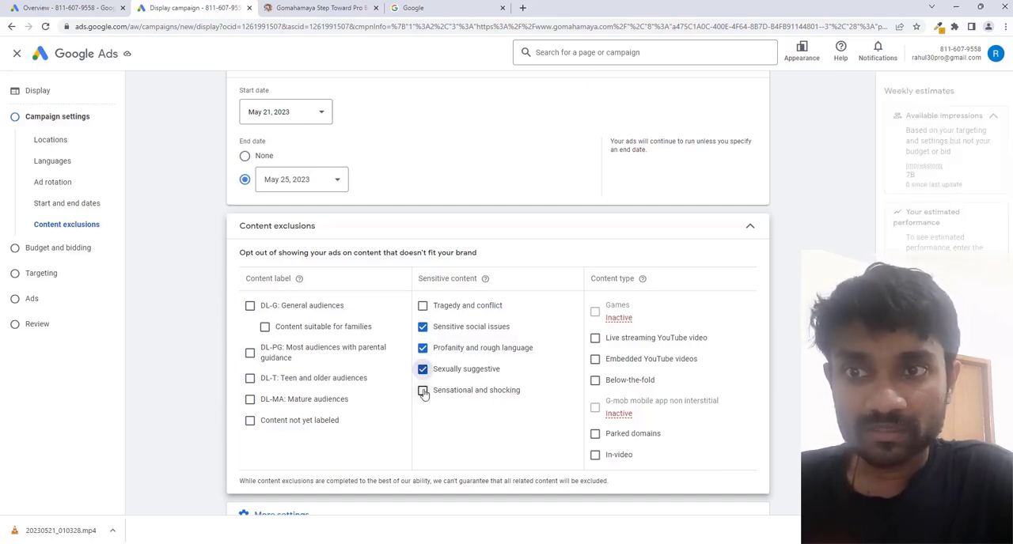
click(423, 392)
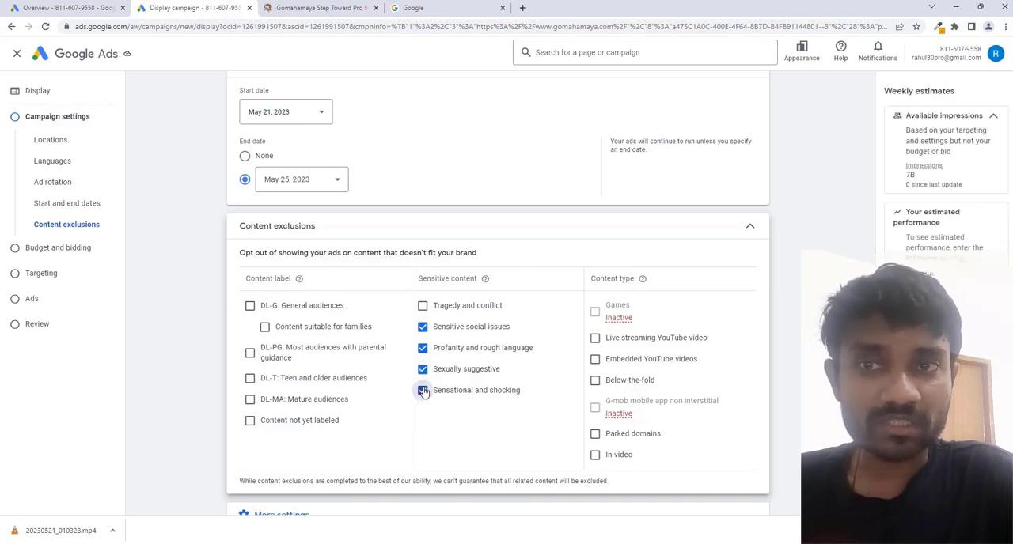
click(423, 307)
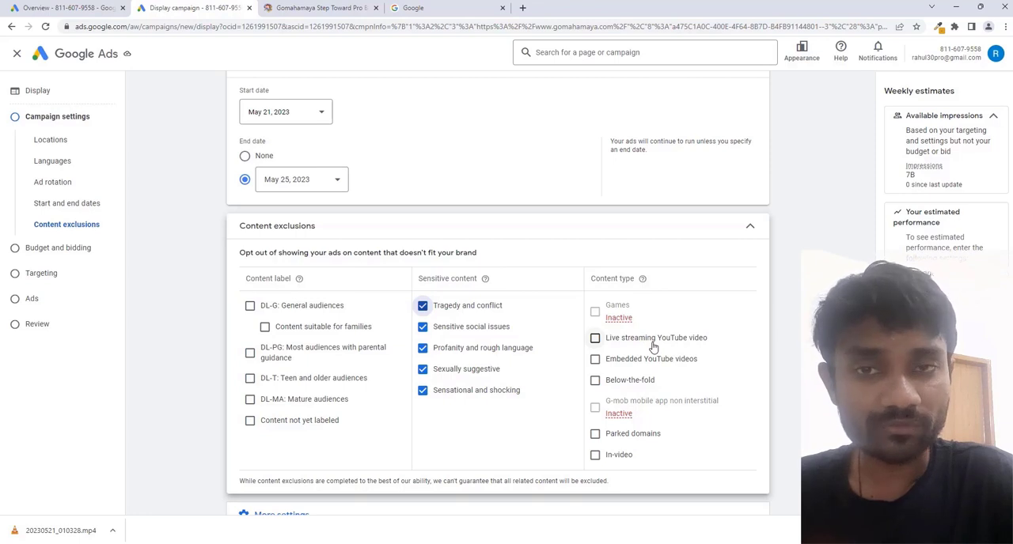
Exclude the live streaming YouTube video and embedded YouTube videos content types.
click(652, 347)
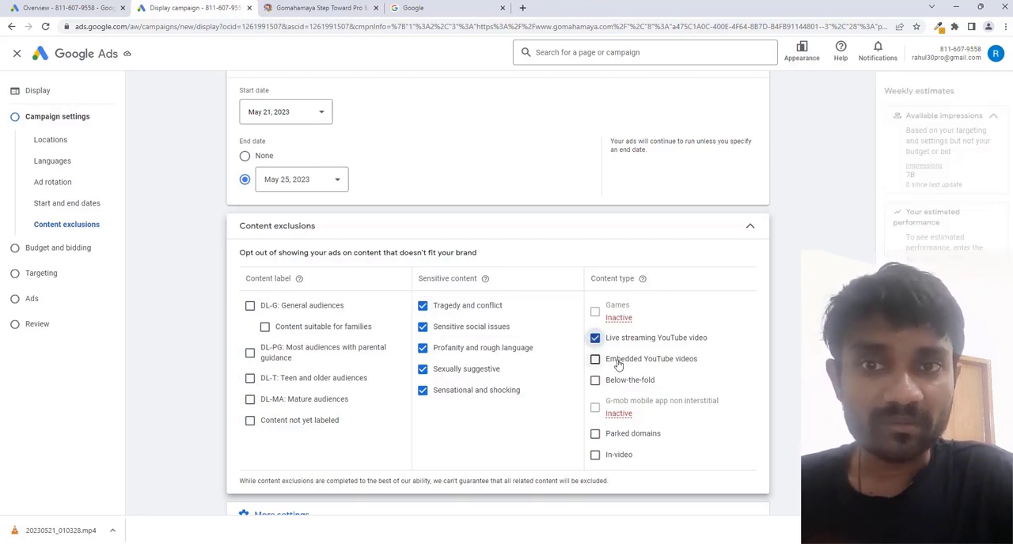
click(618, 361)
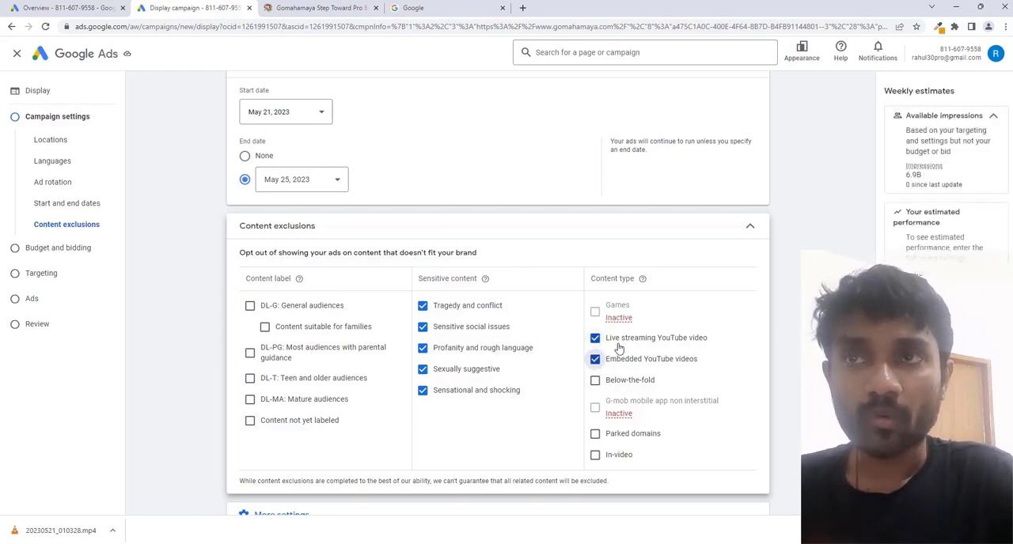
Look through the gomahamaya.com homepage down to the services section and return to the campaign settings.
click(320, 8)
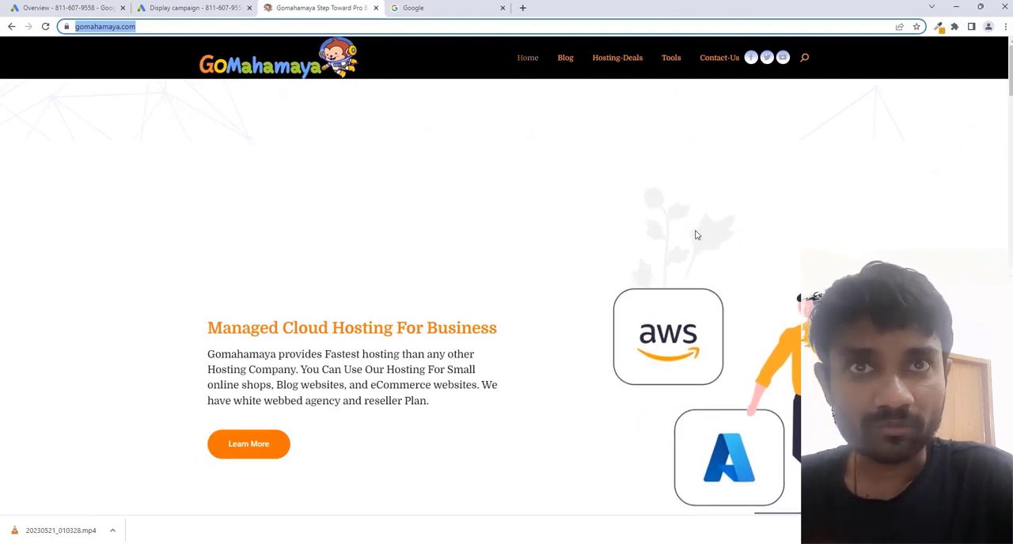
scroll(699, 233, down, 1)
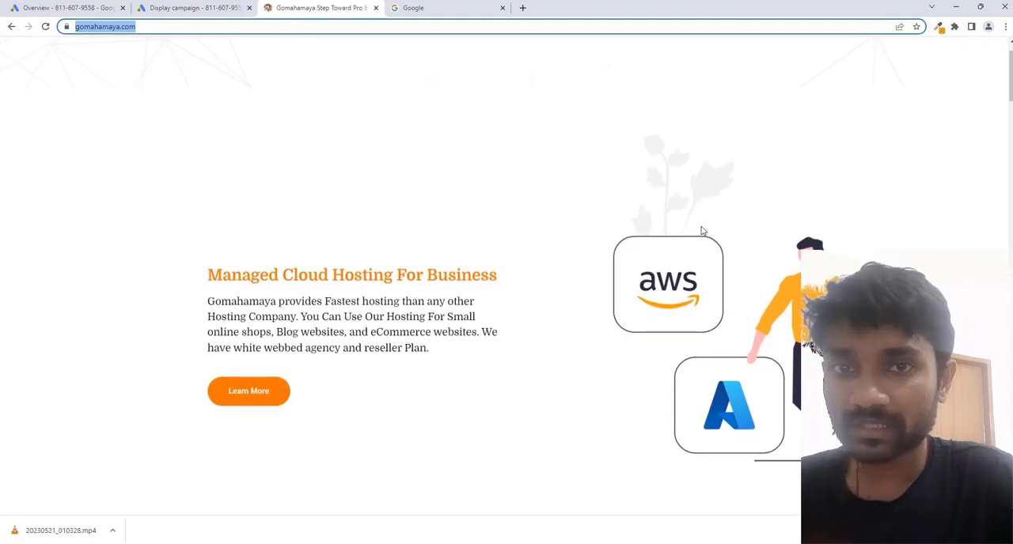
scroll(700, 230, down, 1)
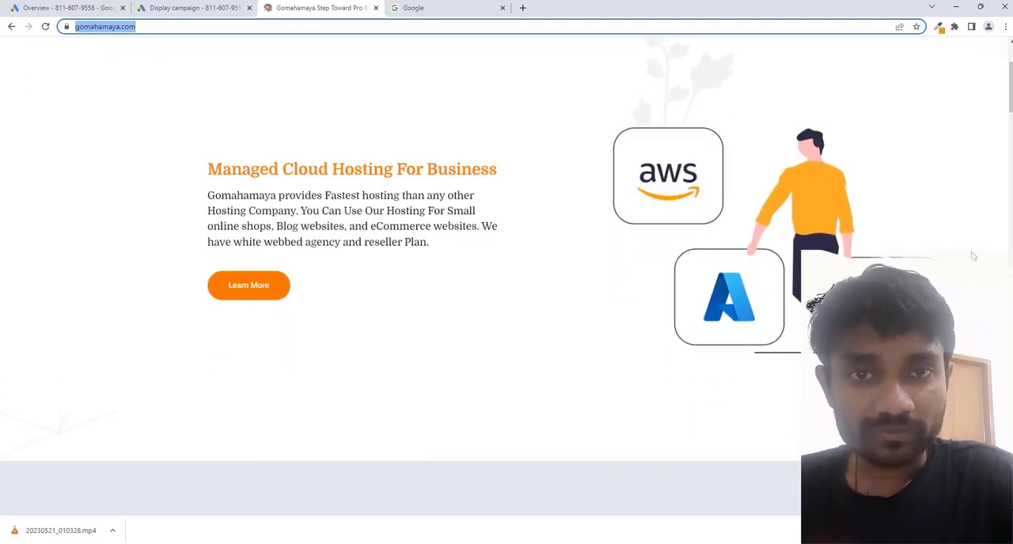
scroll(973, 256, down, 7)
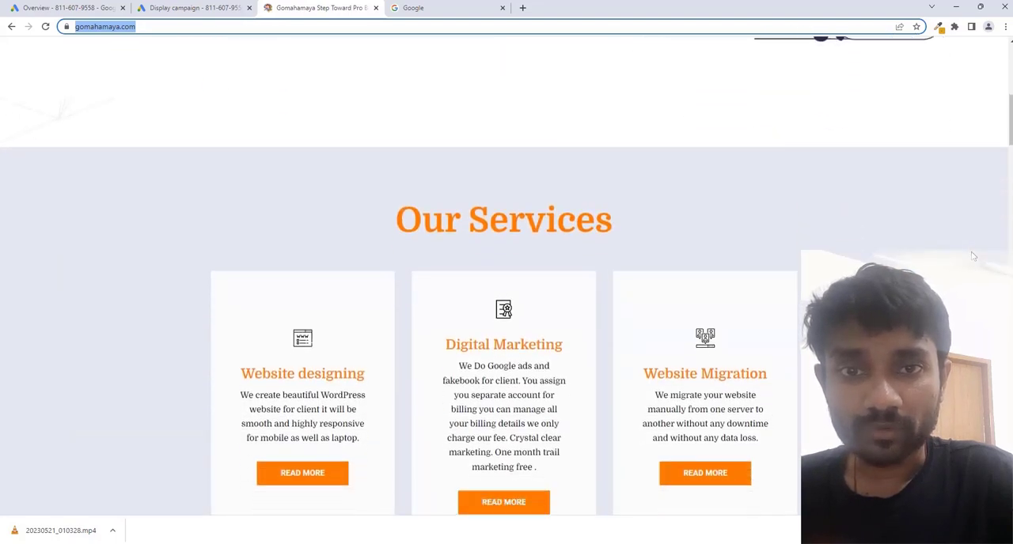
click(194, 8)
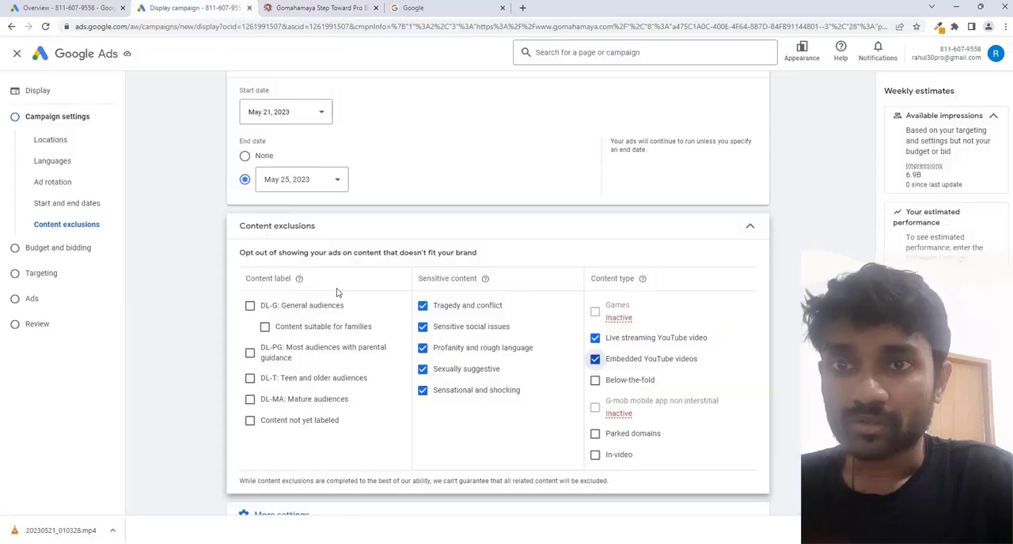
Exclude below-the-fold and parked domains content, and clear the exclusions for live streaming and embedded YouTube videos.
click(595, 380)
click(595, 338)
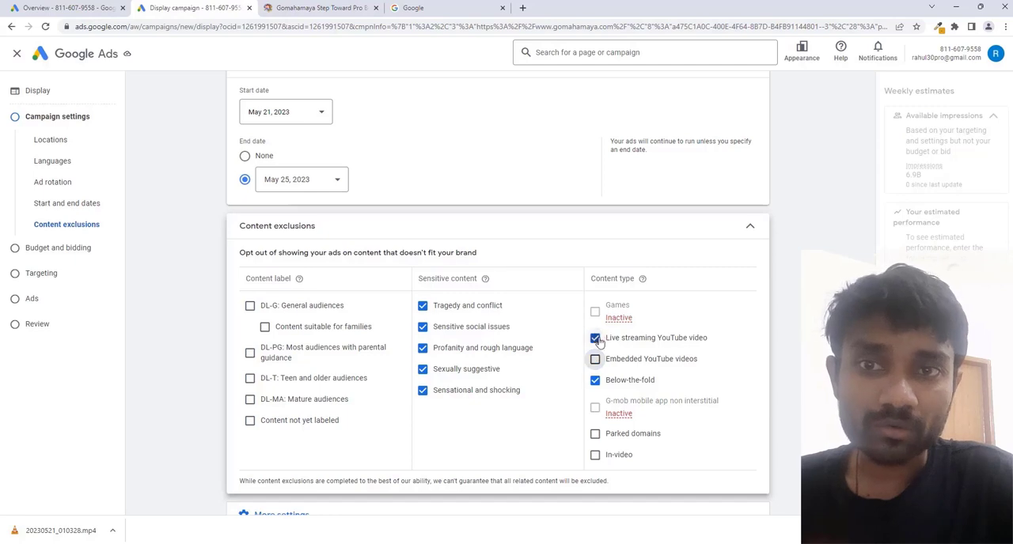
click(597, 360)
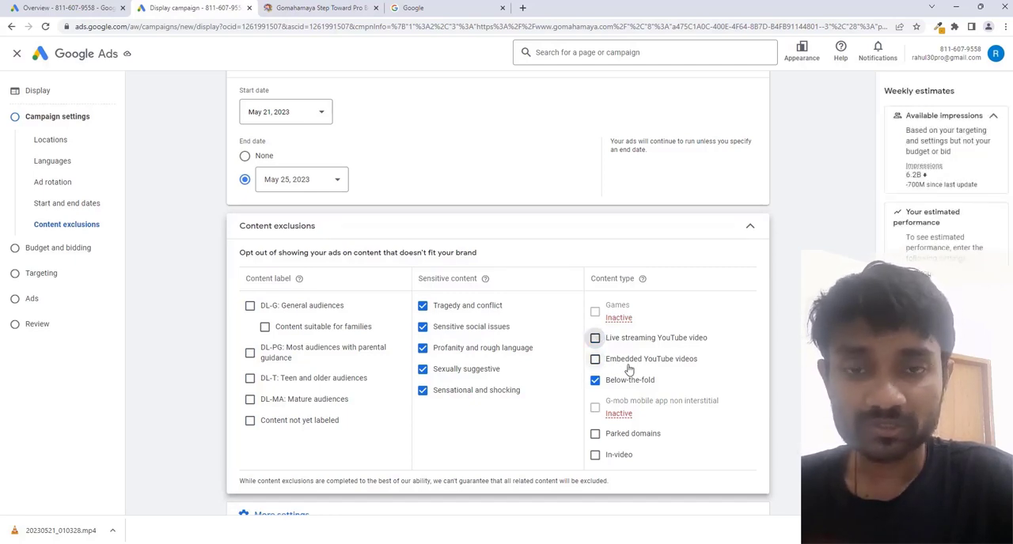
click(595, 436)
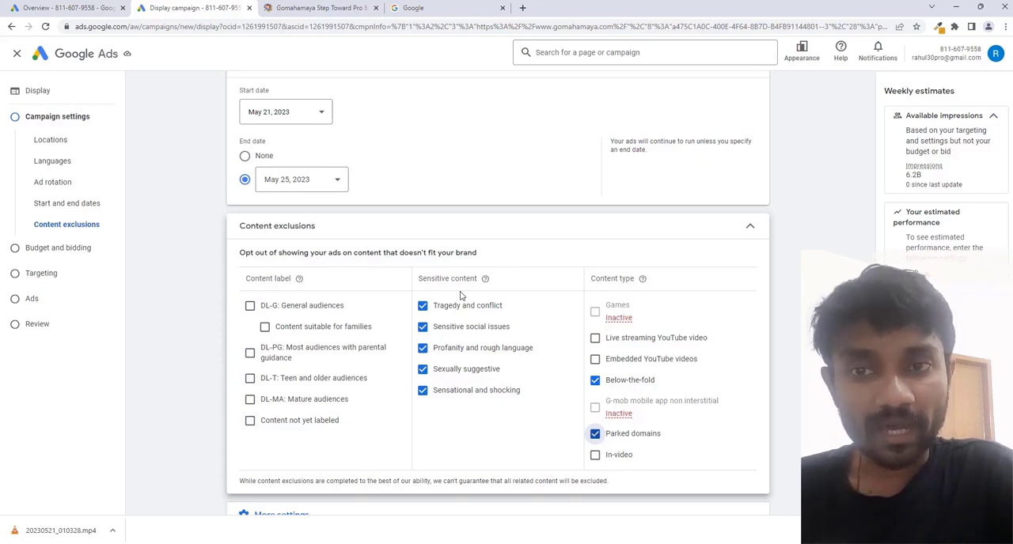
Continue from the campaign settings to budget and bidding, and set the average daily budget to ₹2000.
scroll(460, 295, down, 1)
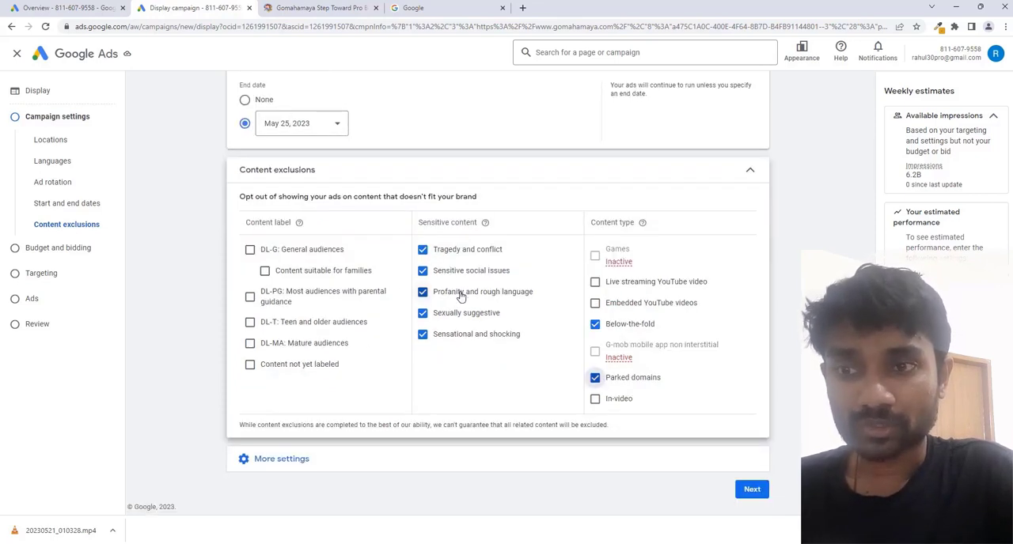
click(332, 468)
scroll(388, 393, down, 2)
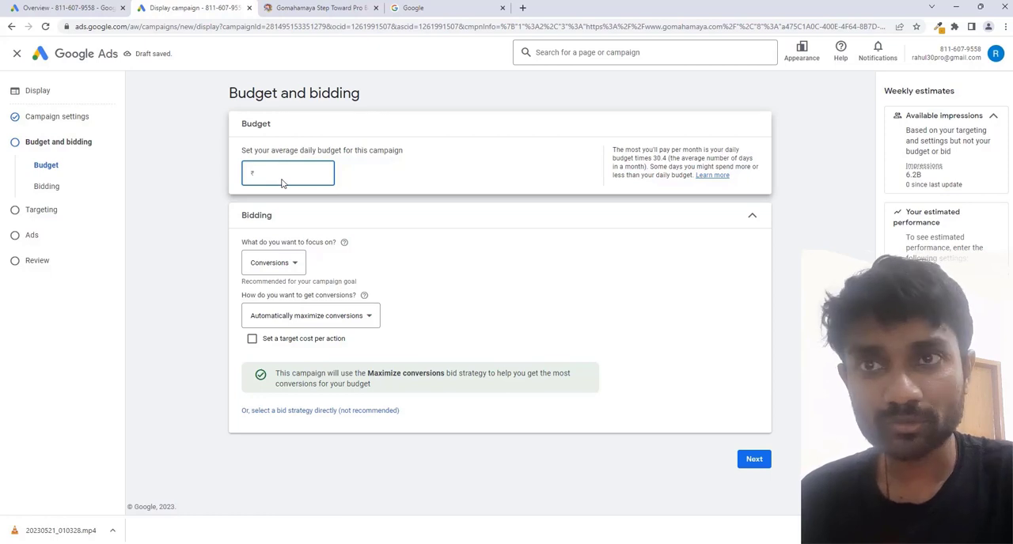
text(200)
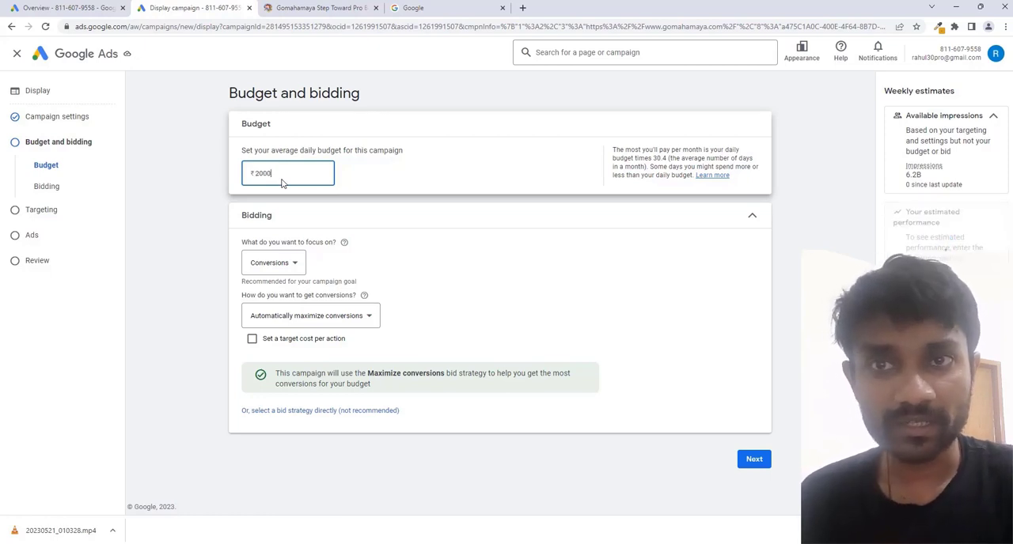
text(0)
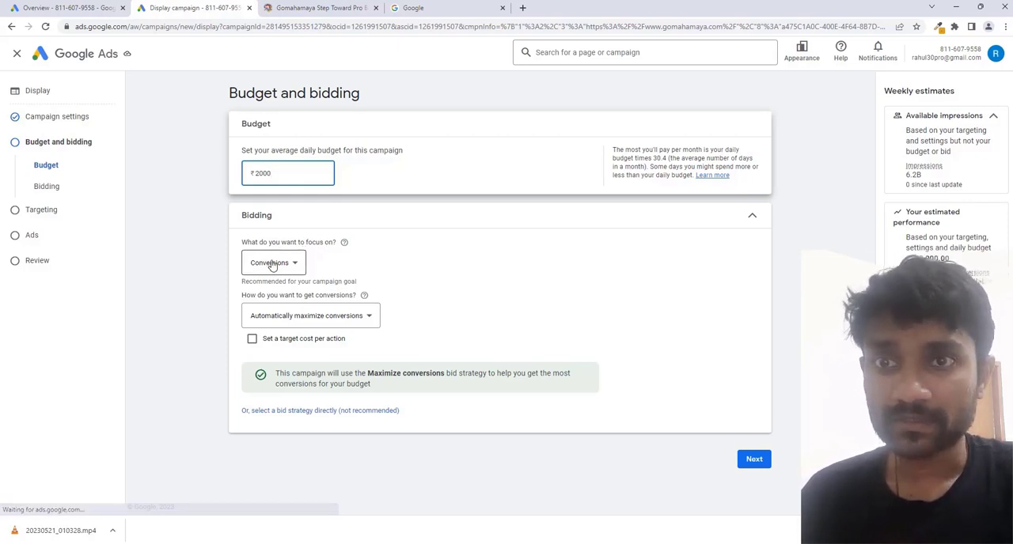
Review the available bidding focus options and keep Conversions as the campaign's focus.
click(272, 263)
click(398, 248)
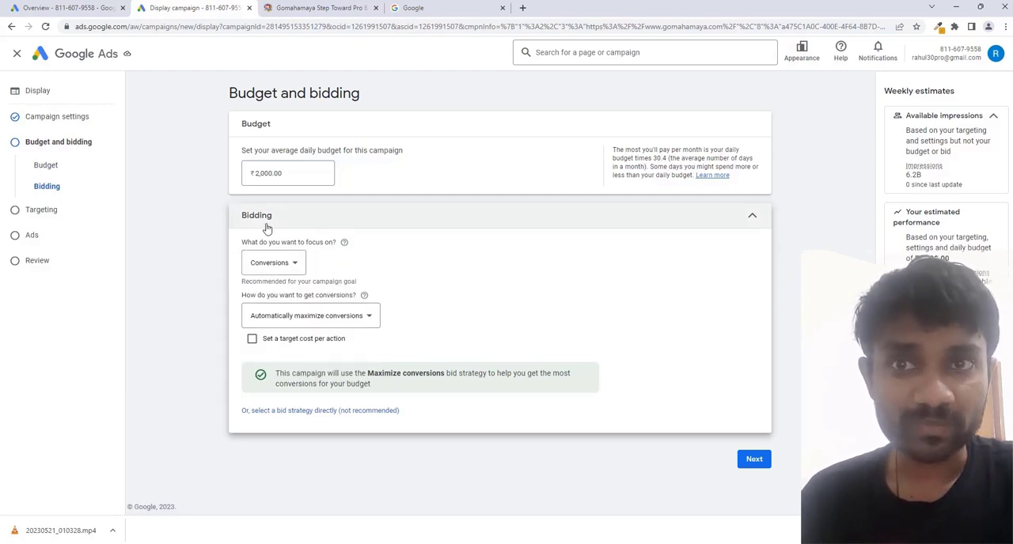
click(277, 273)
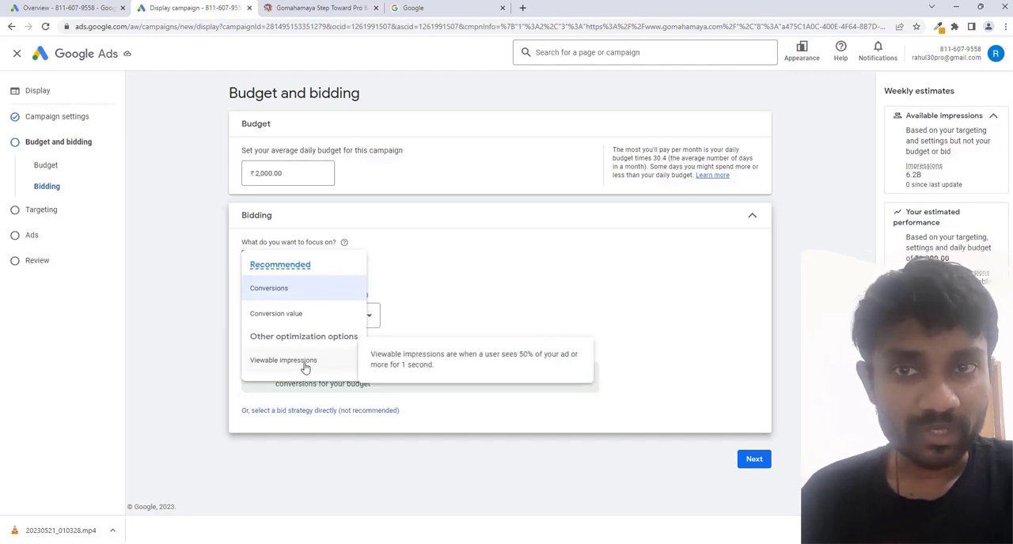
click(310, 290)
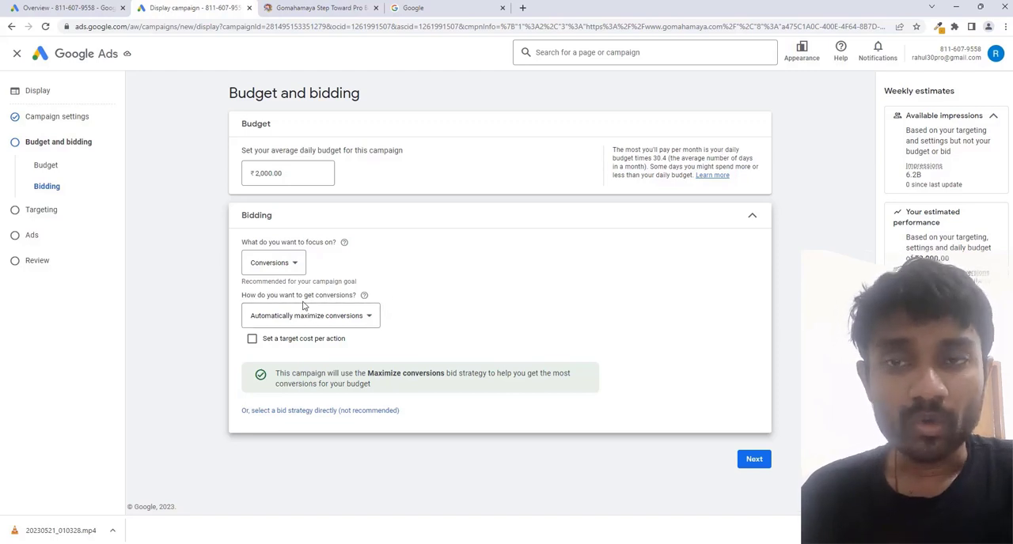
Get conversions through manually set bids, with an enhanced CPC bid of ₹10 for the ad group.
click(329, 321)
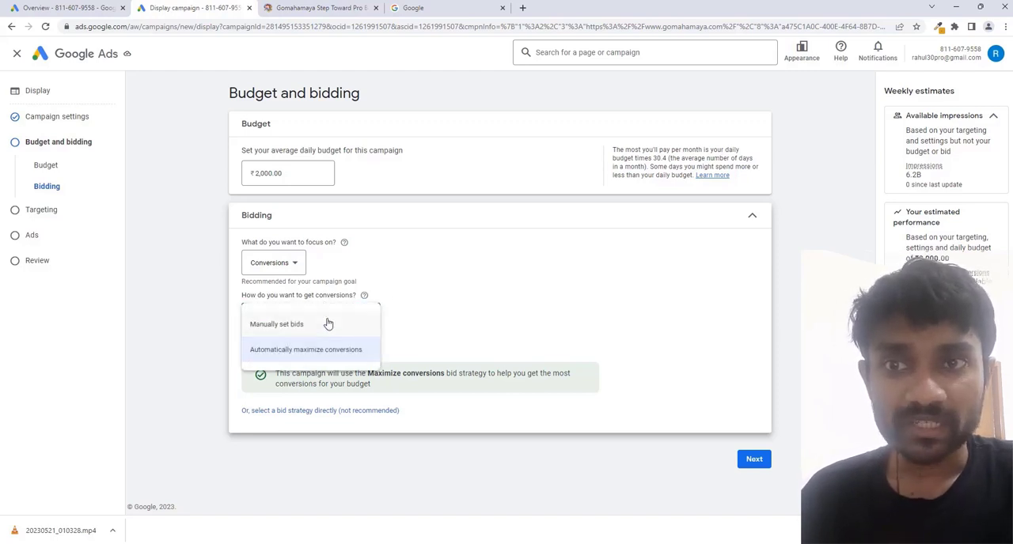
click(309, 326)
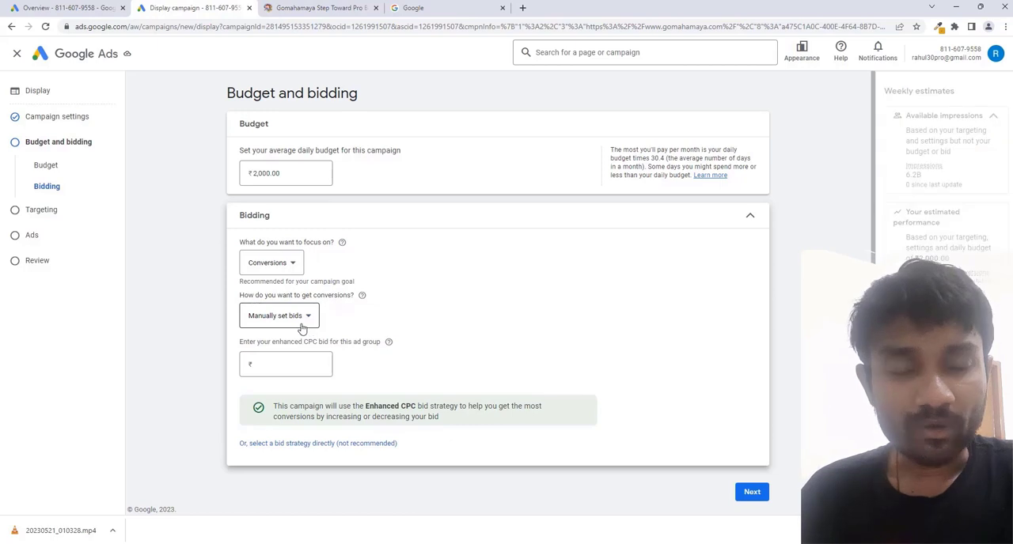
click(291, 365)
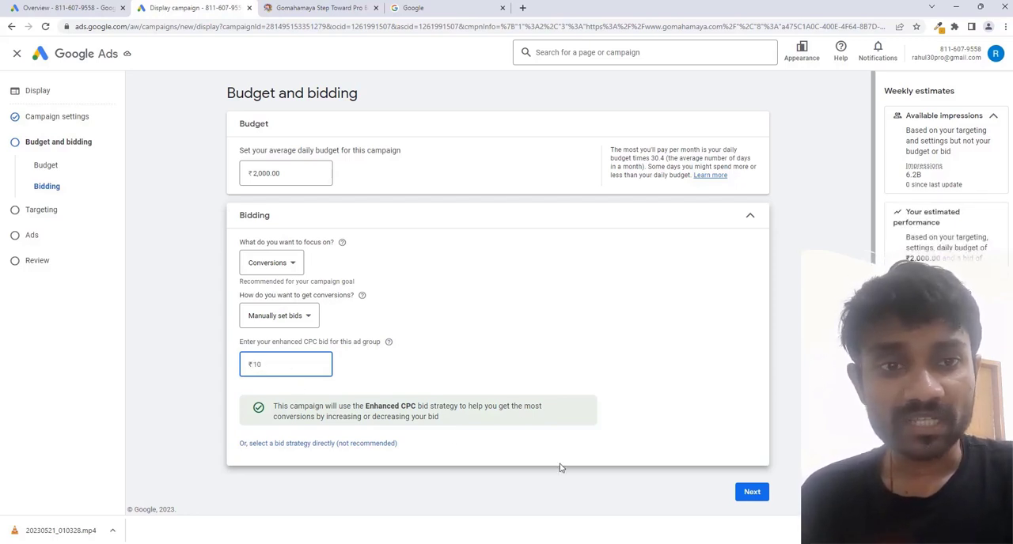
Continue to the targeting stage and show the targeting types that can be added to the campaign.
click(758, 500)
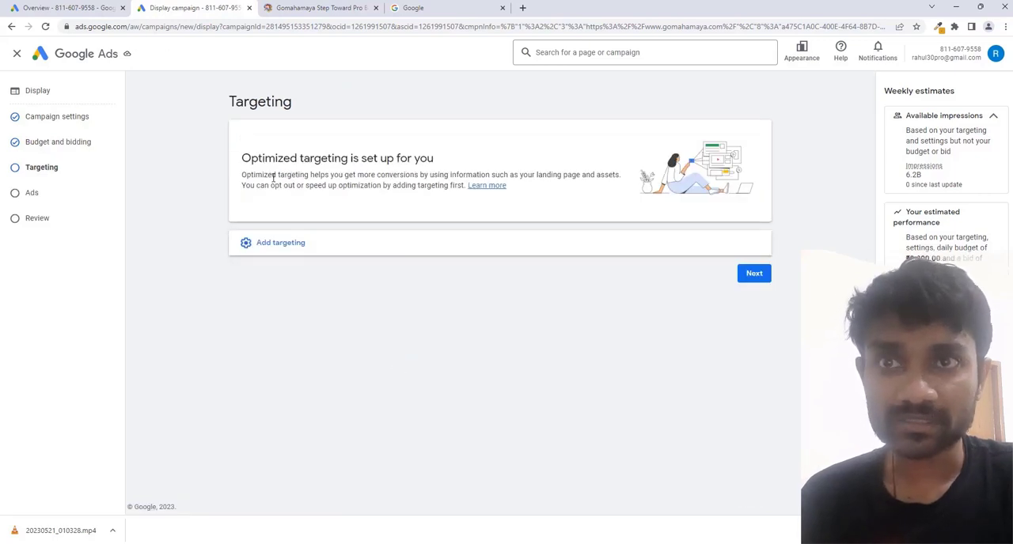
click(320, 250)
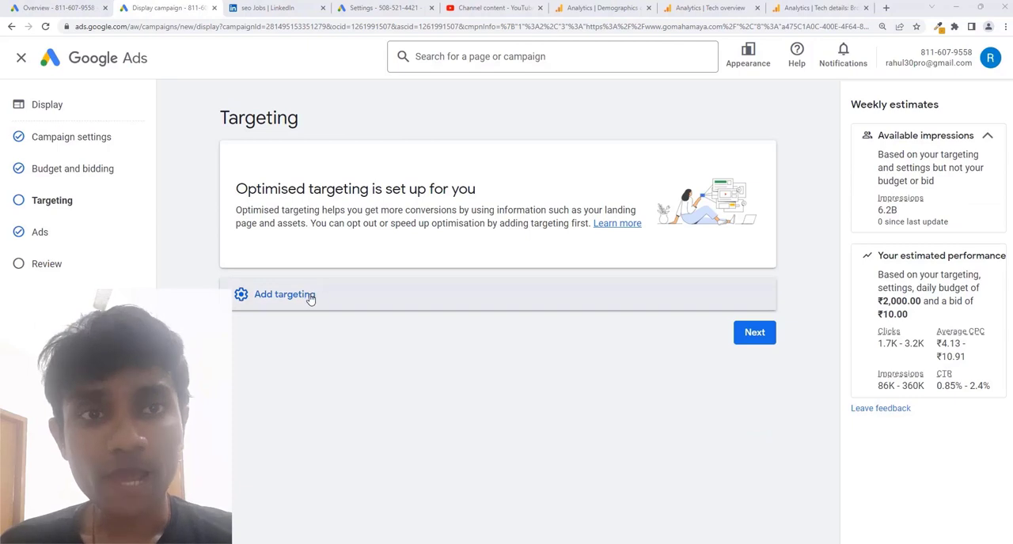
click(310, 296)
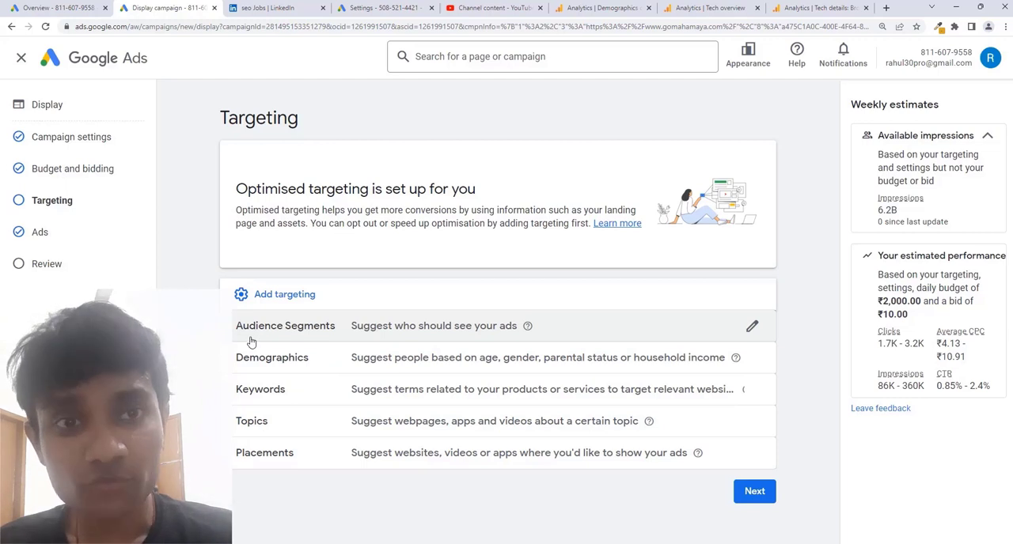
Examine the Google Analytics demographics overview, tech overview and browser tech details reports for the gomahamaya property.
click(588, 7)
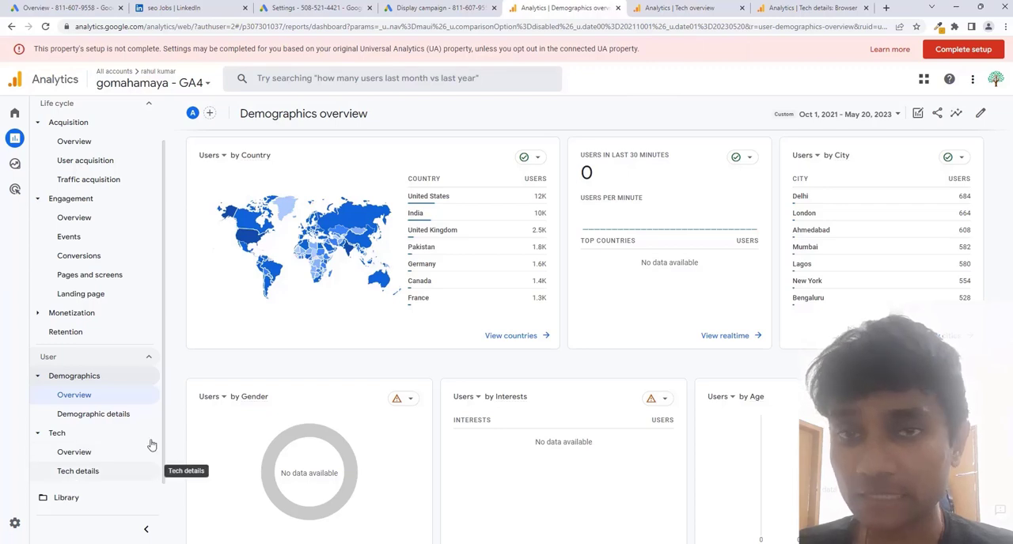
click(685, 7)
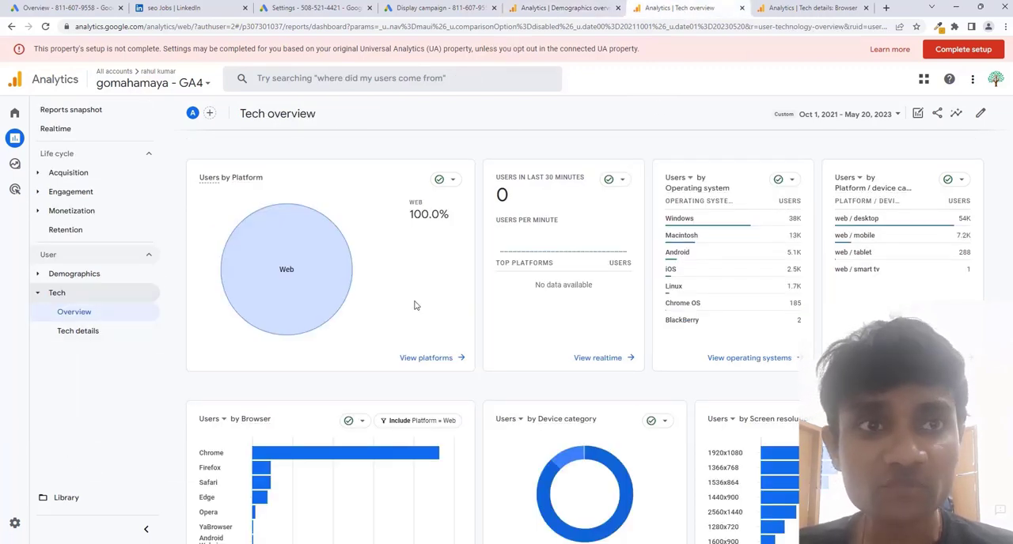
click(793, 7)
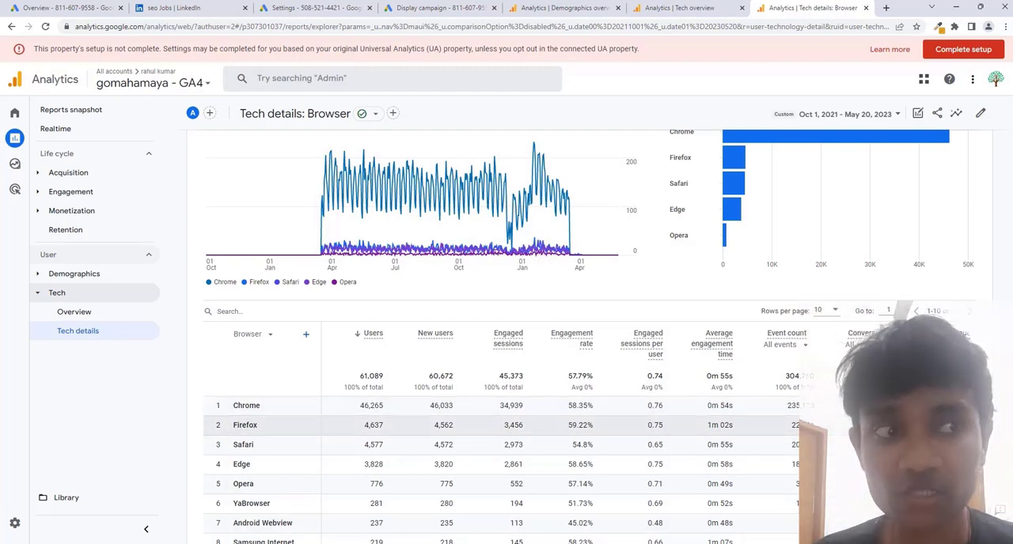
Revisit the Analytics tech reports and examine users by country and by city in the demographics overview.
click(681, 9)
click(811, 8)
click(569, 7)
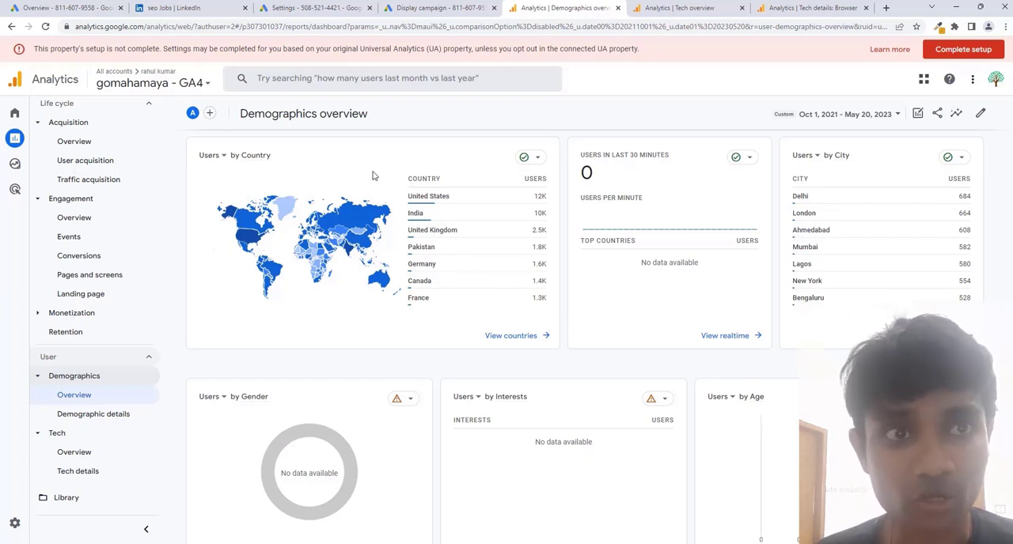
mouse_move(412, 205)
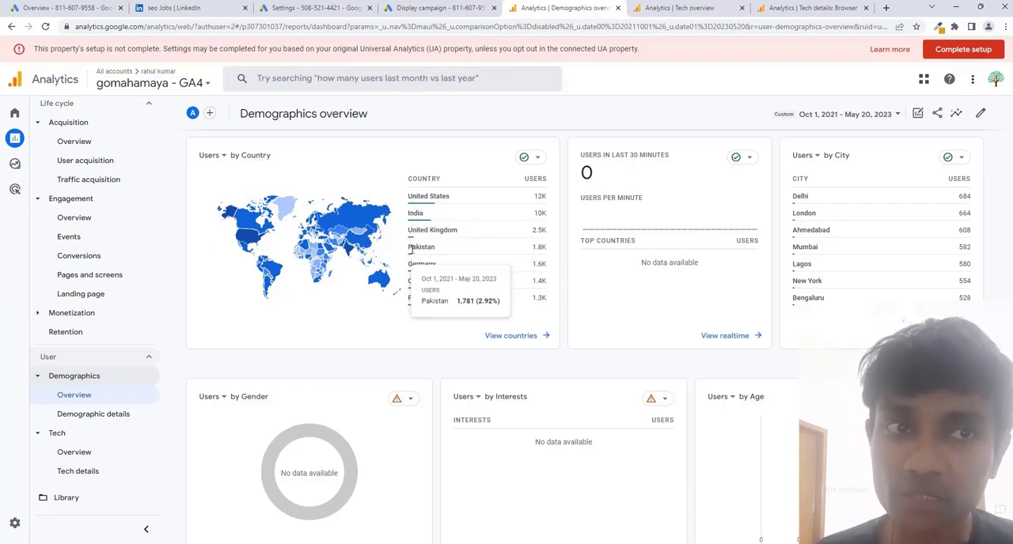
mouse_move(412, 266)
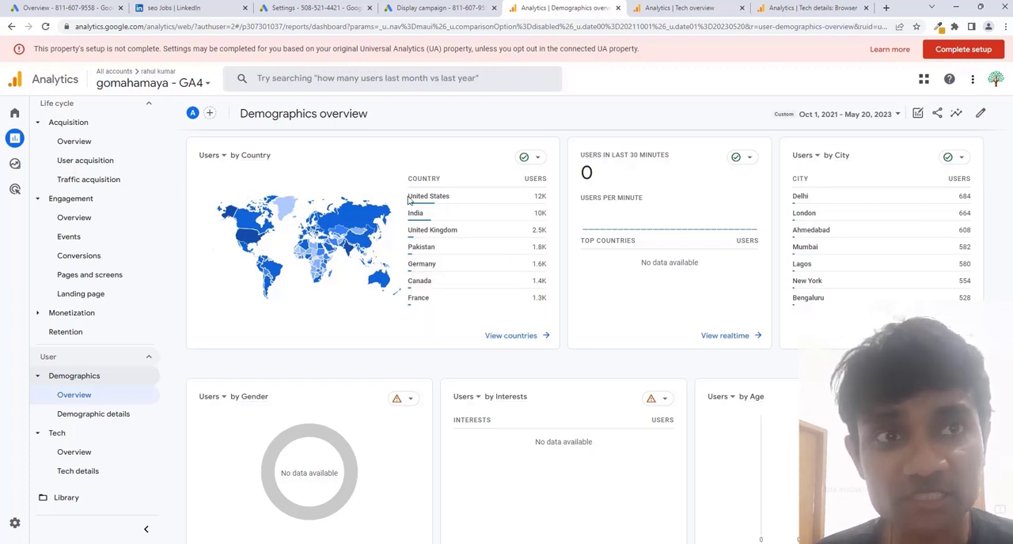
drag(409, 201, 448, 197)
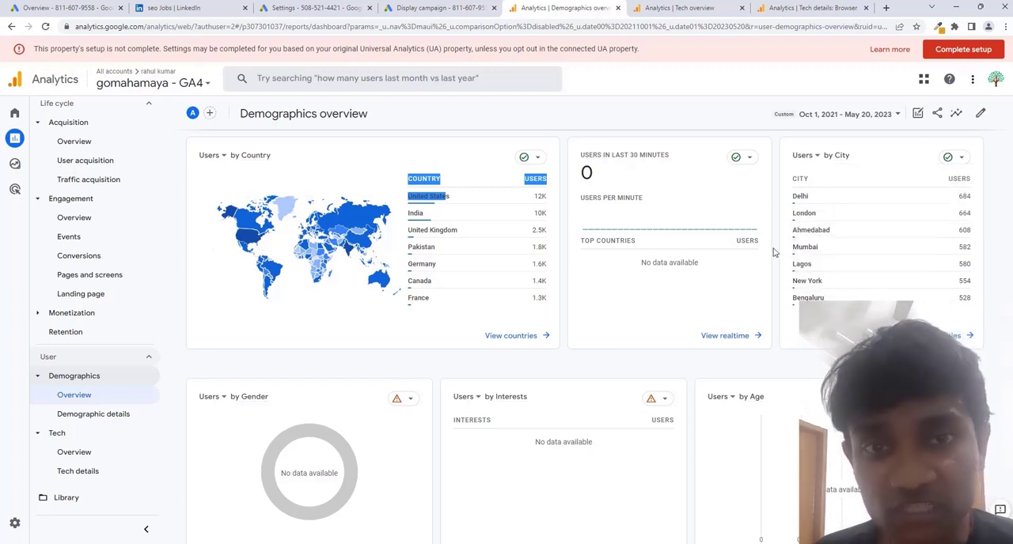
double_click(800, 196)
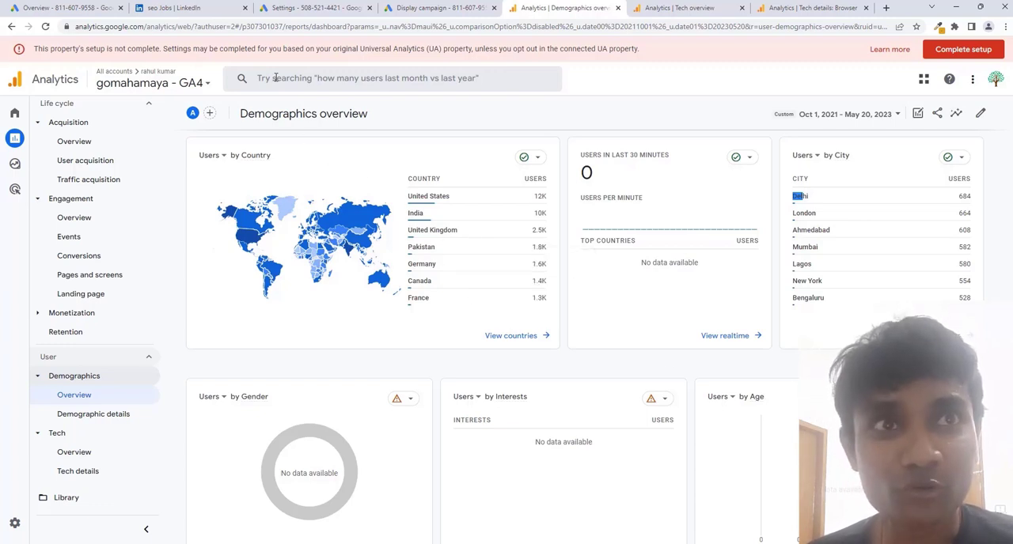
Switch to Google Search Console and examine the top search queries in the performance report for trysiteprice.com.
click(433, 8)
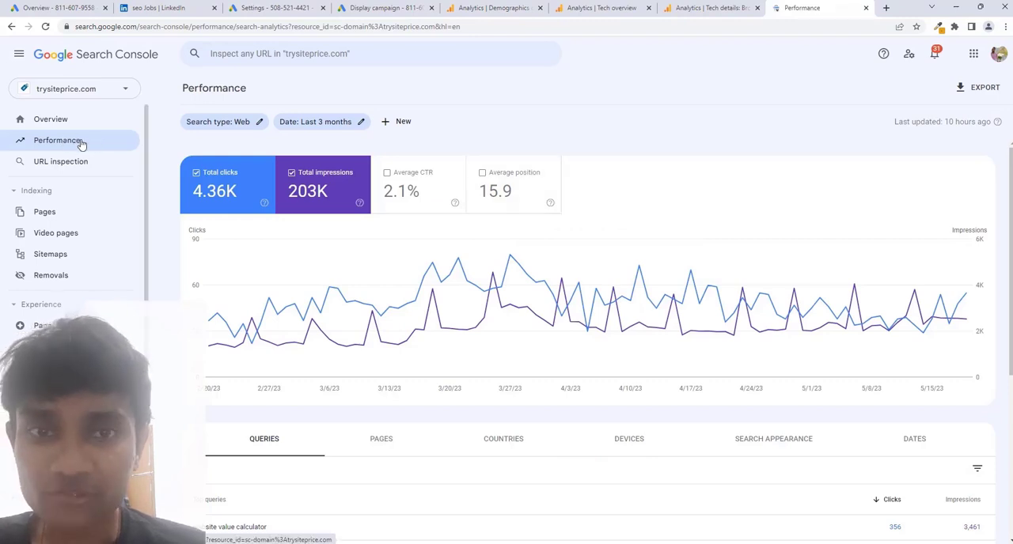
mouse_move(588, 242)
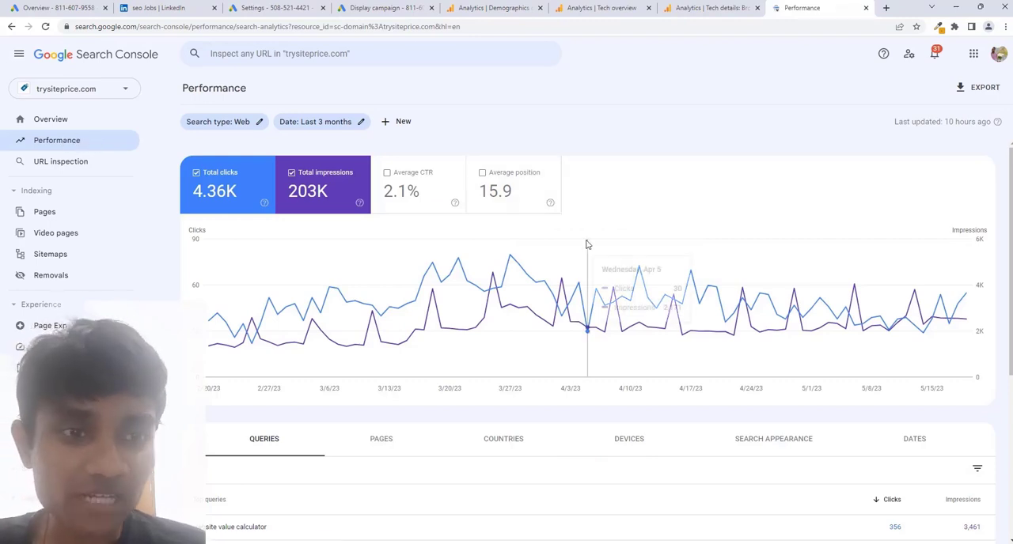
scroll(587, 244, down, 1)
scroll(587, 245, down, 1)
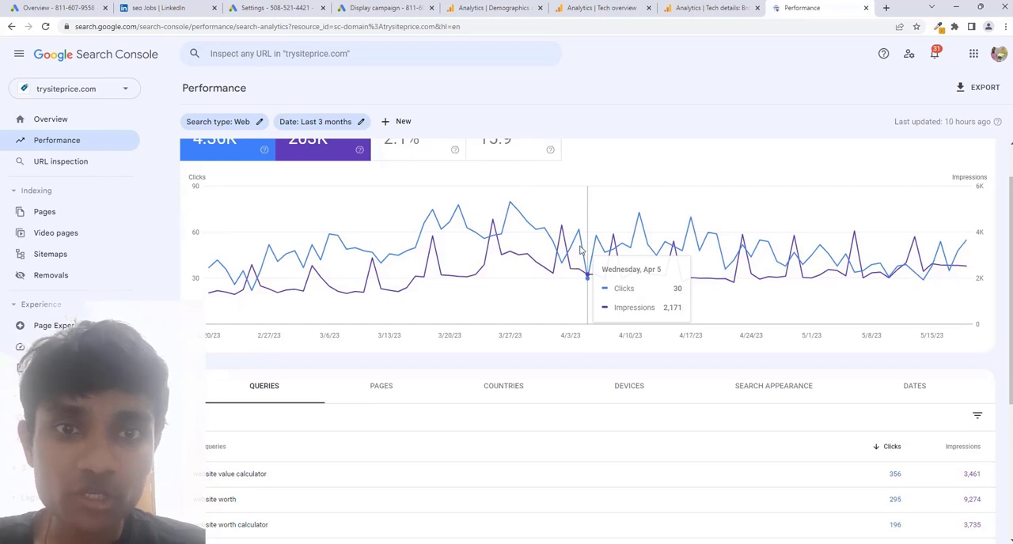
scroll(581, 249, down, 3)
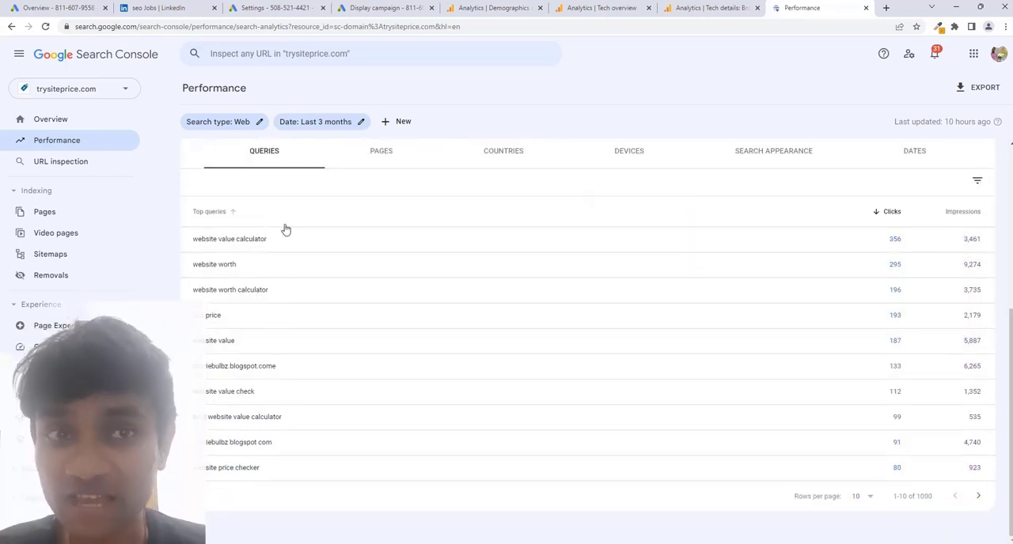
scroll(286, 229, up, 2)
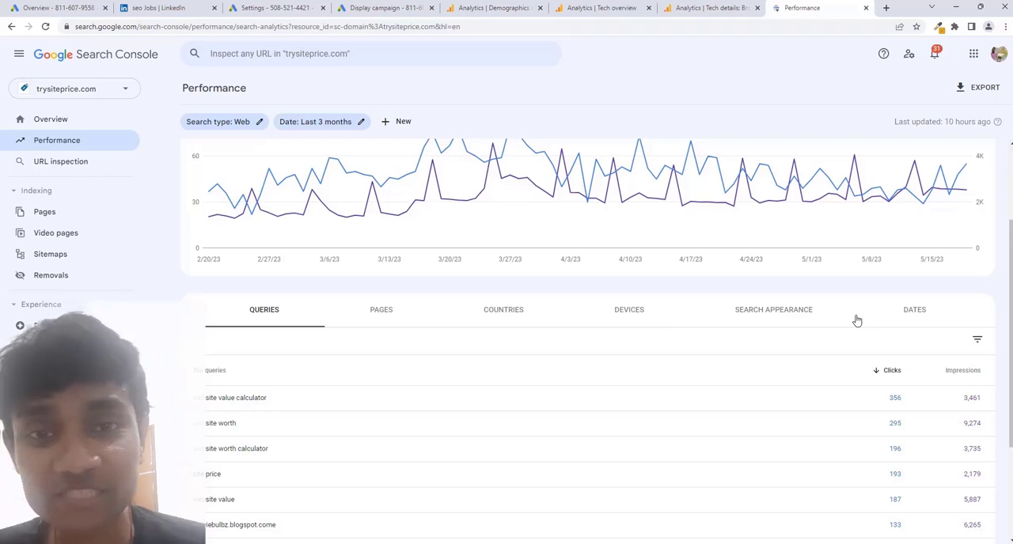
Switch back to the Google Ads Display campaign, search its audience segments for "tshirt" and target the in-market segment T-Shirts.
click(360, 8)
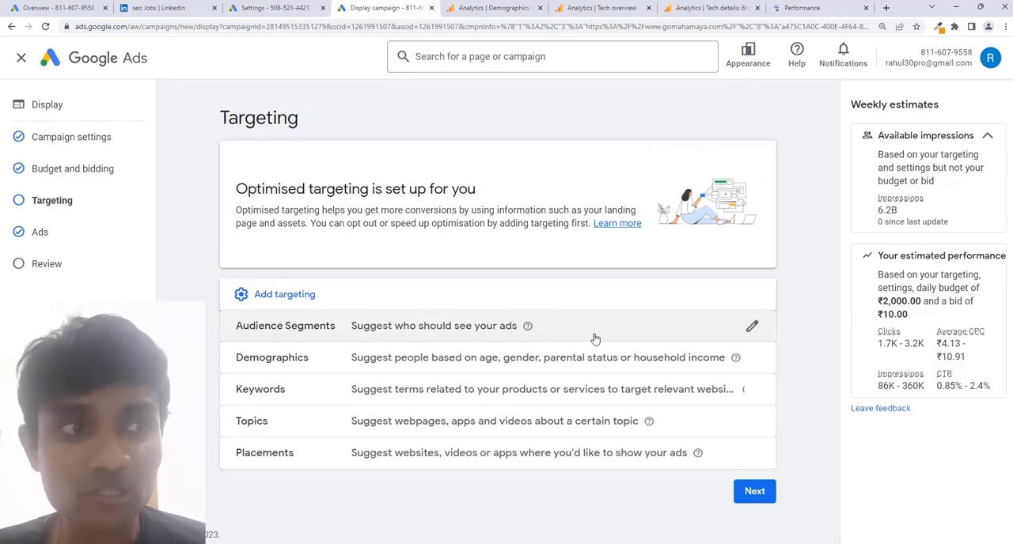
click(751, 328)
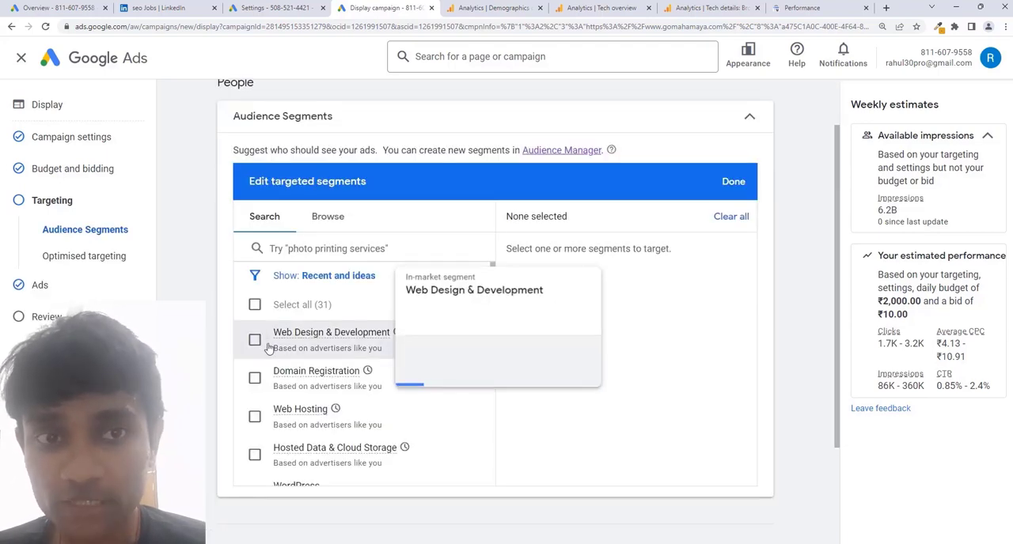
mouse_move(376, 342)
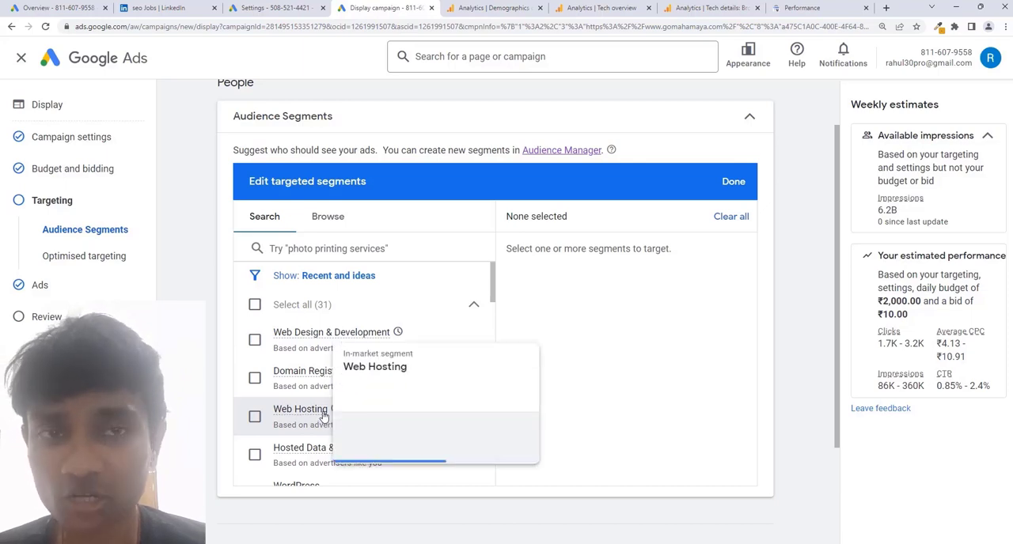
click(276, 250)
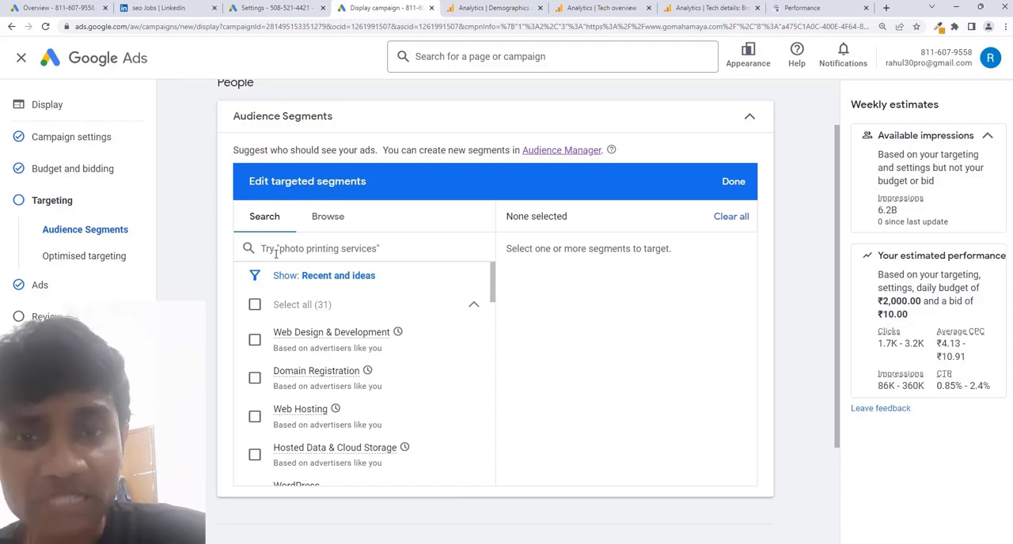
text(tshirt)
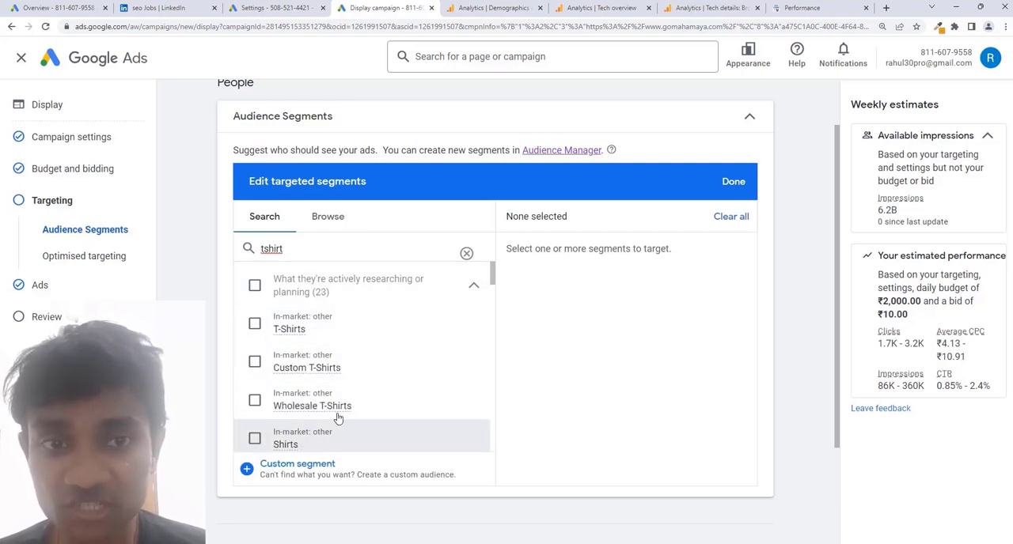
scroll(343, 414, down, 1)
scroll(343, 414, down, 2)
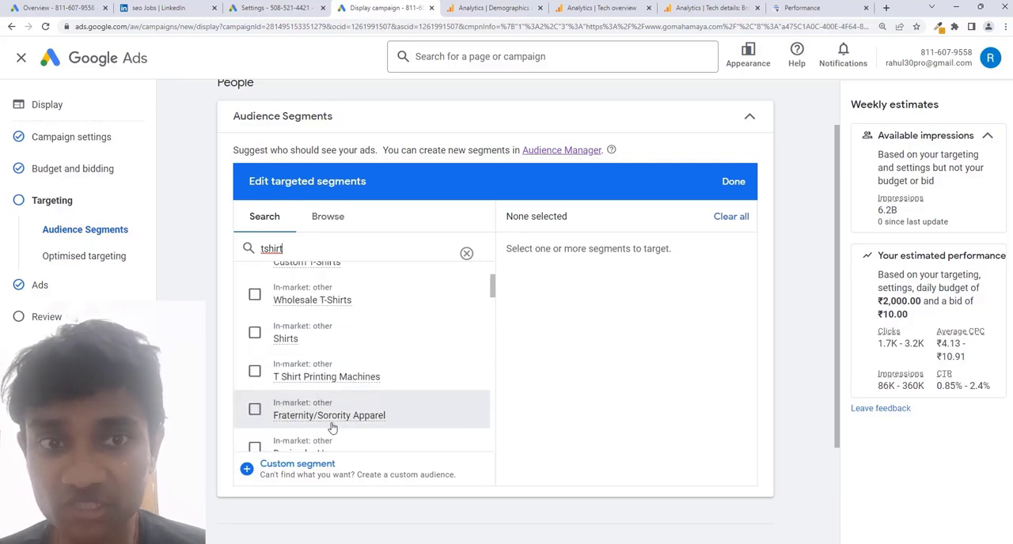
scroll(316, 368, up, 5)
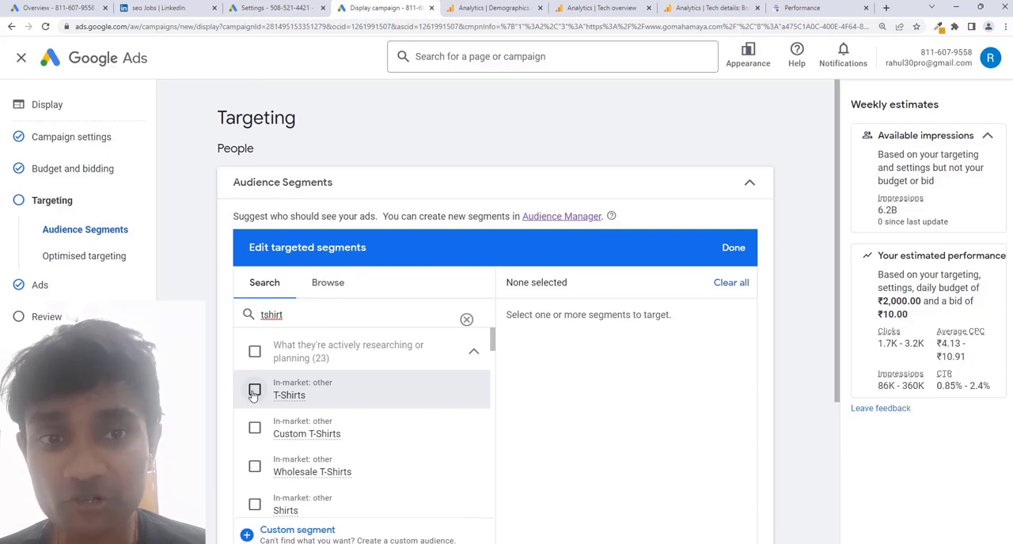
click(254, 391)
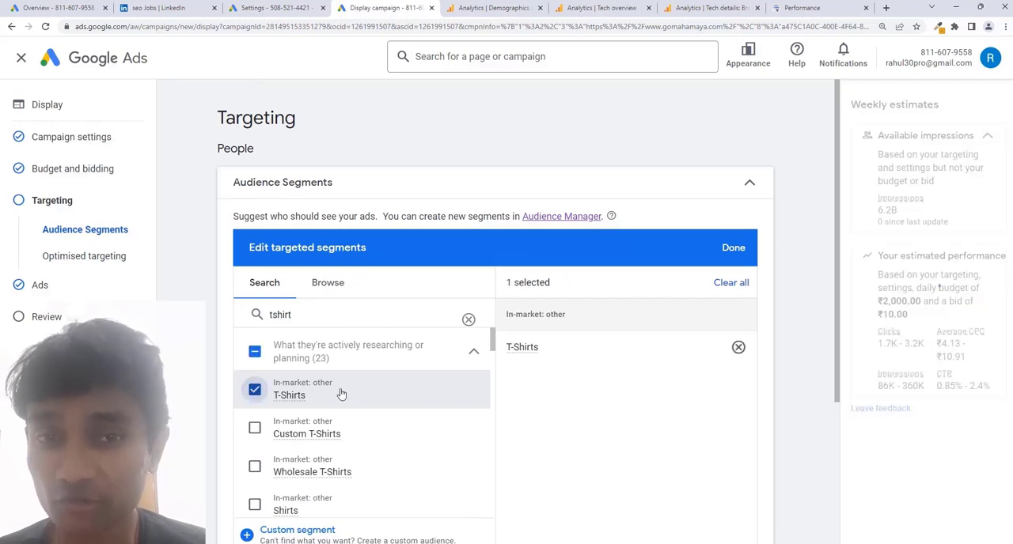
Look through the related shirt segments, then deselect the T-Shirts segment and select it again.
scroll(341, 400, down, 1)
mouse_move(334, 413)
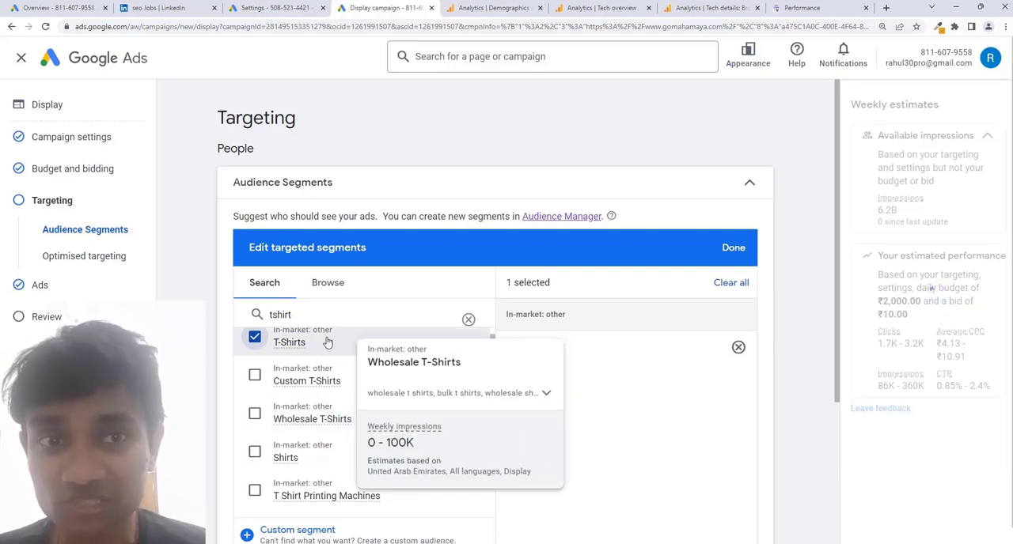
scroll(329, 395, up, 1)
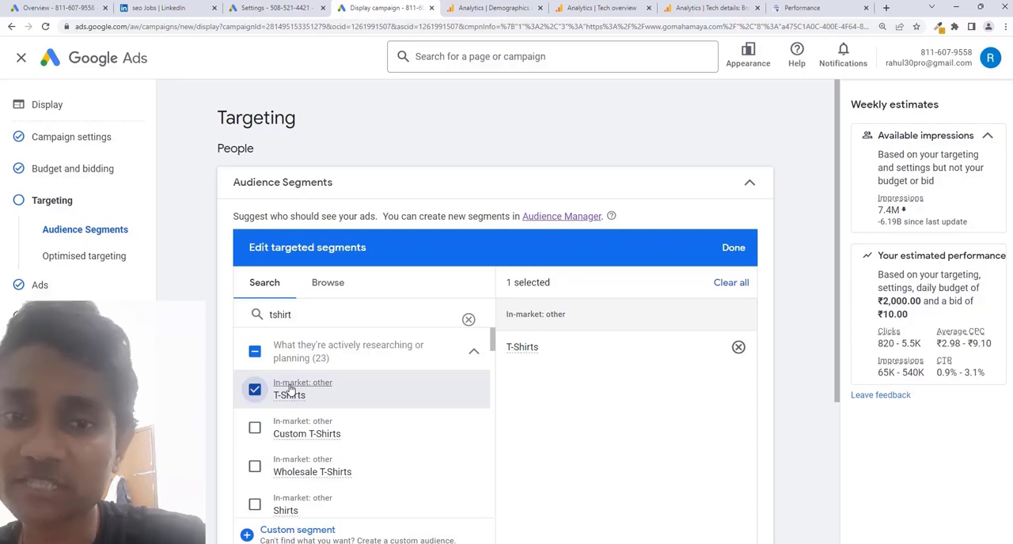
click(289, 389)
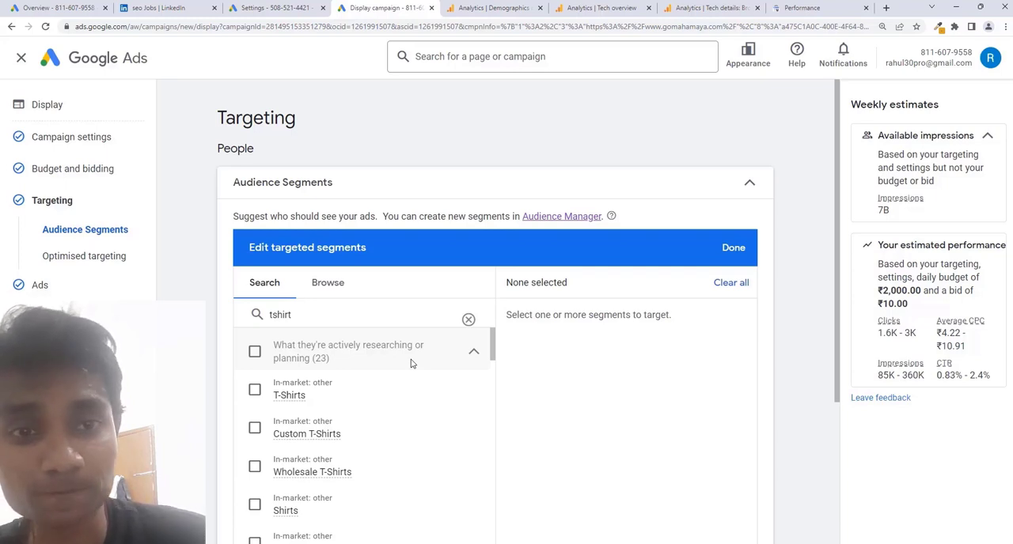
click(255, 391)
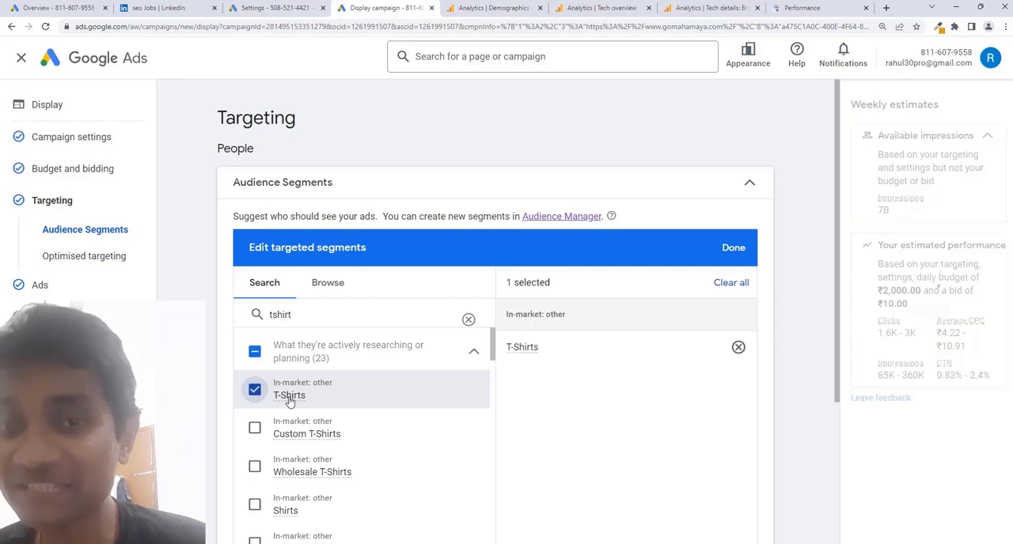
mouse_move(297, 402)
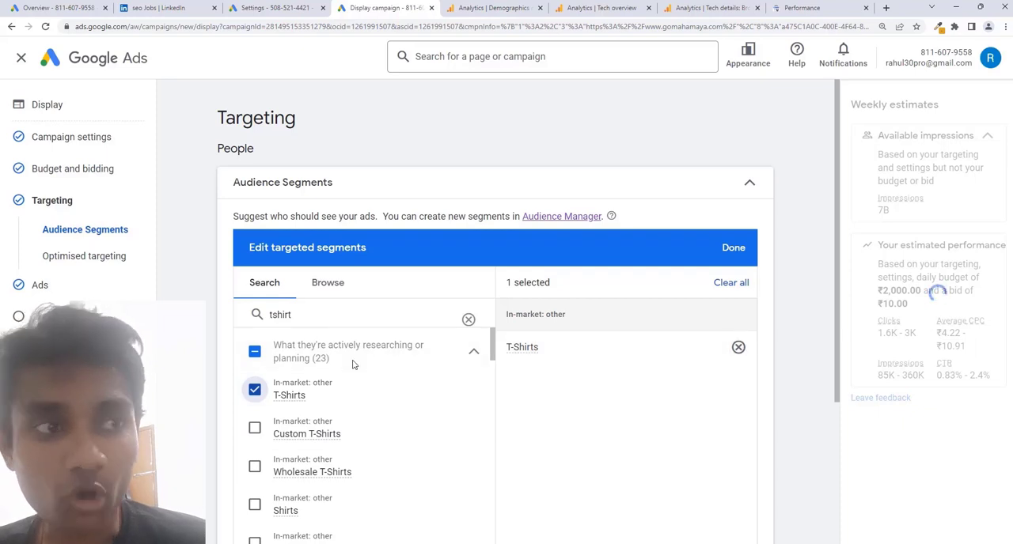
Browse the audience segment categories and look inside the custom audience segments.
scroll(772, 364, down, 1)
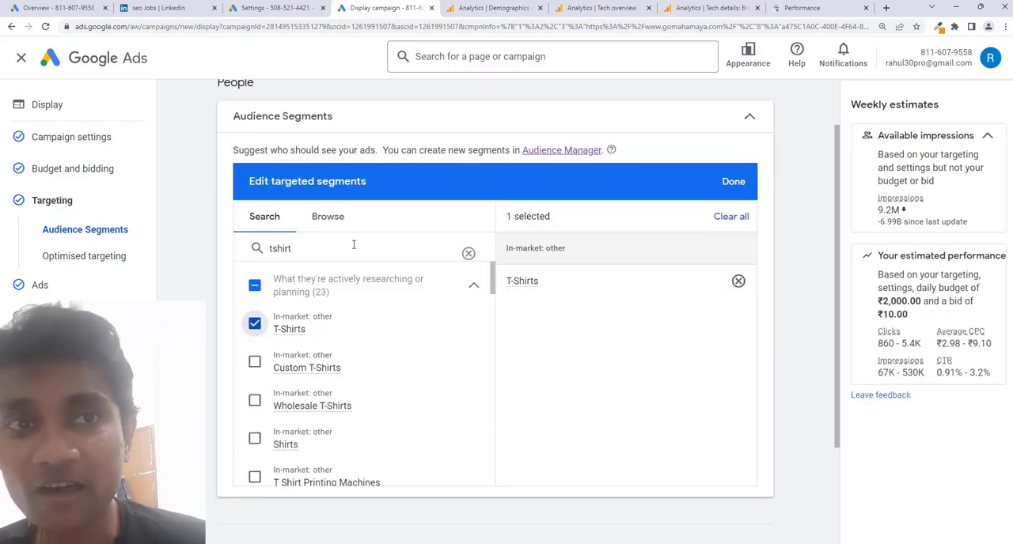
click(329, 220)
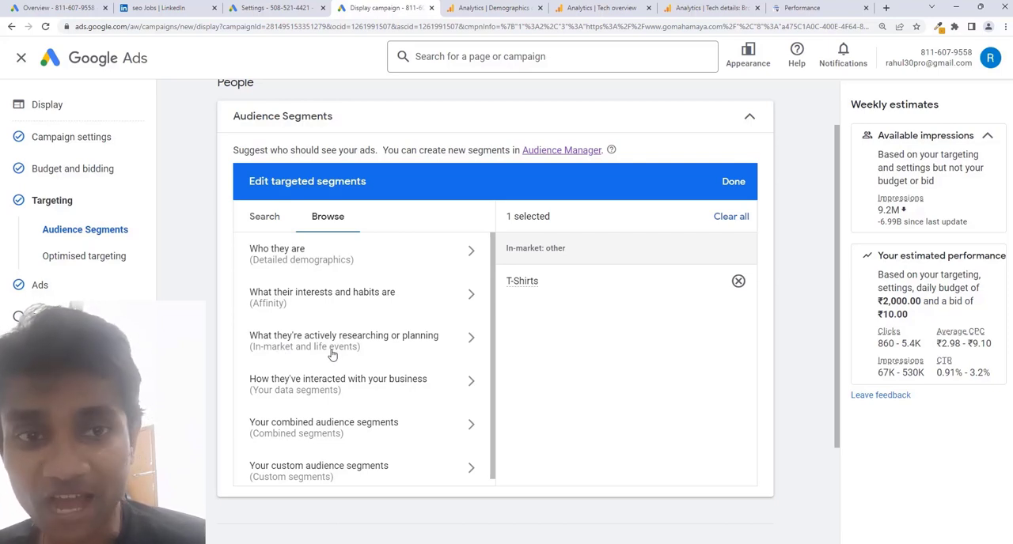
click(358, 472)
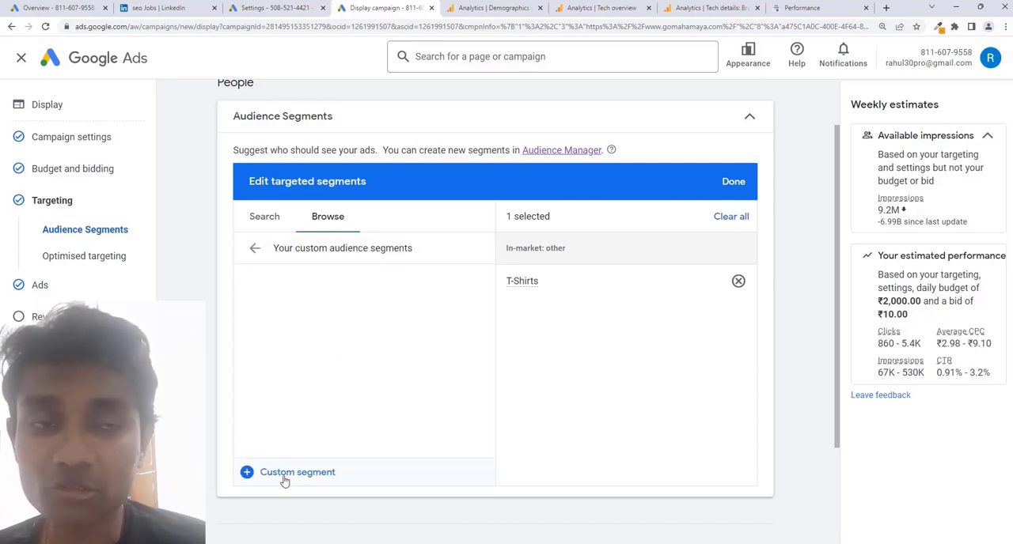
click(255, 249)
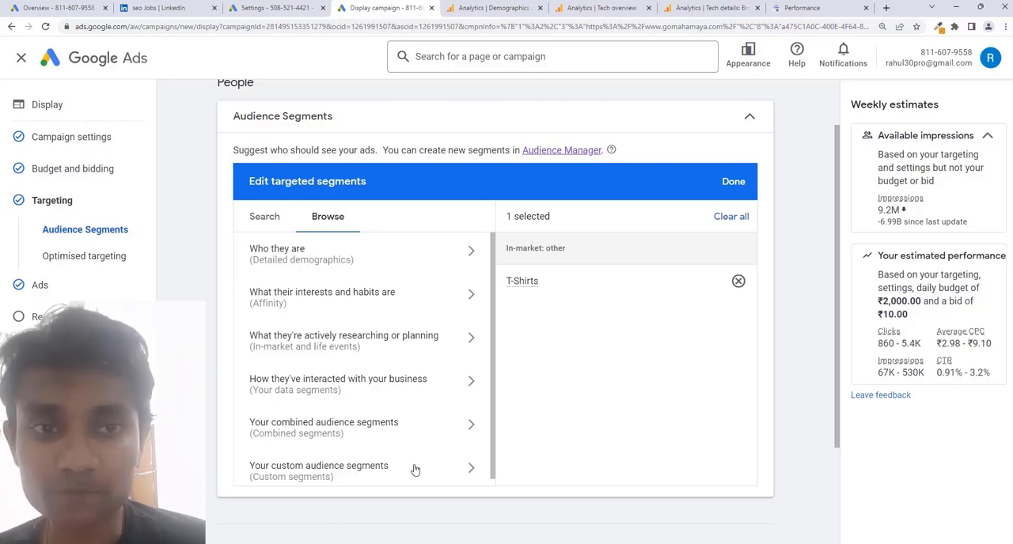
Add the Marriage life event "Getting married soon" to the targeted segments and finish editing the audience segments.
click(297, 353)
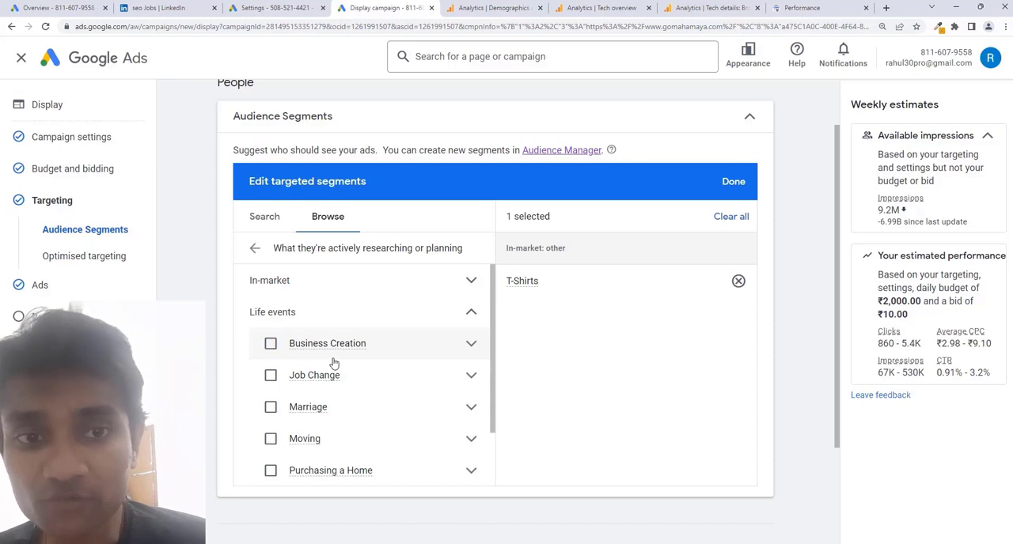
scroll(333, 362, down, 2)
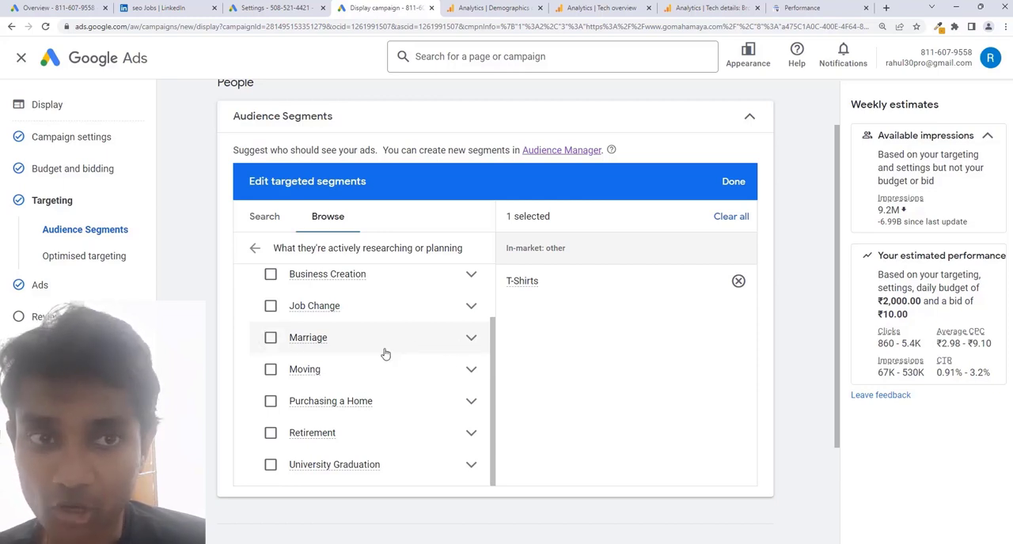
click(470, 339)
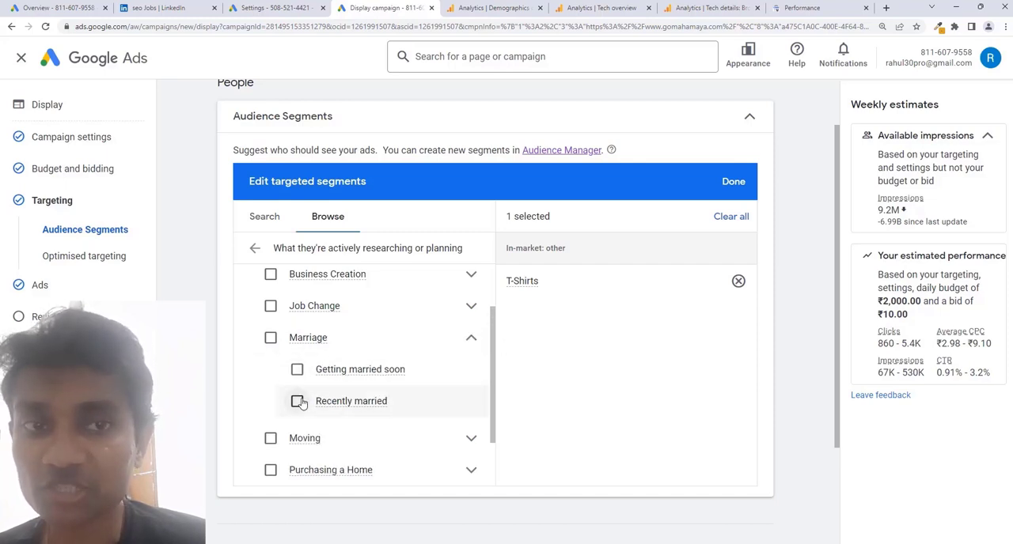
click(298, 370)
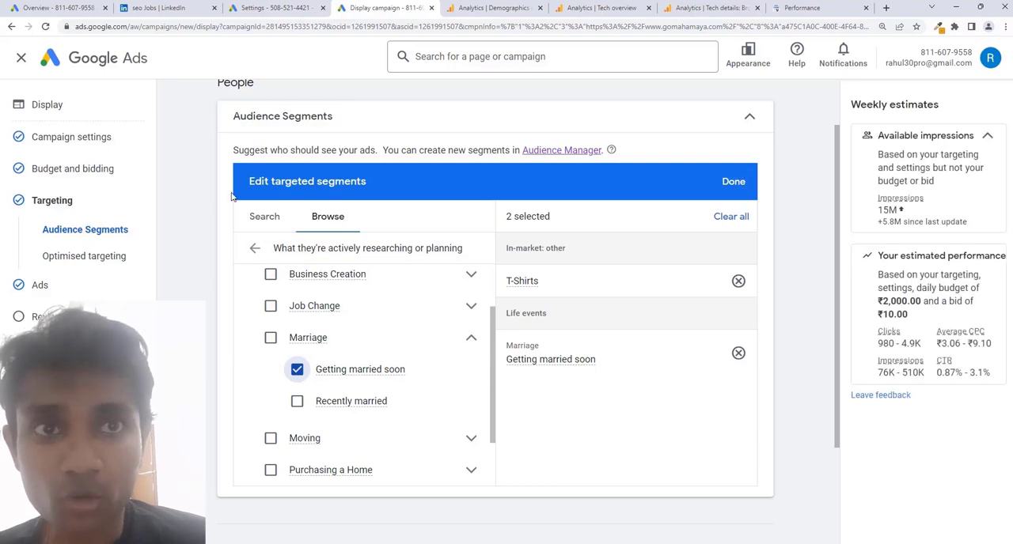
click(736, 184)
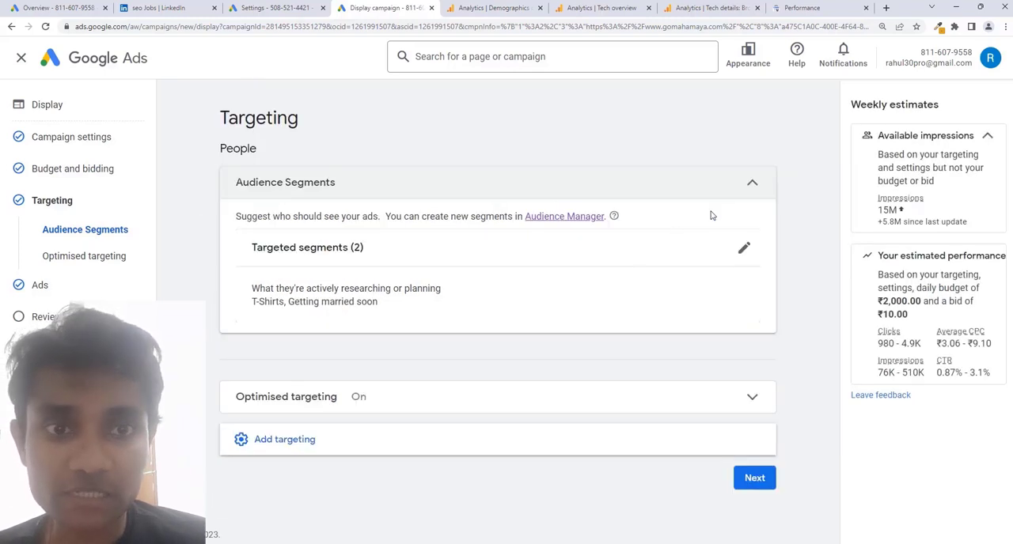
Add demographic targeting and restrict the age groups to 25 - 34, excluding all other ages and Unknown.
click(341, 450)
scroll(414, 332, down, 1)
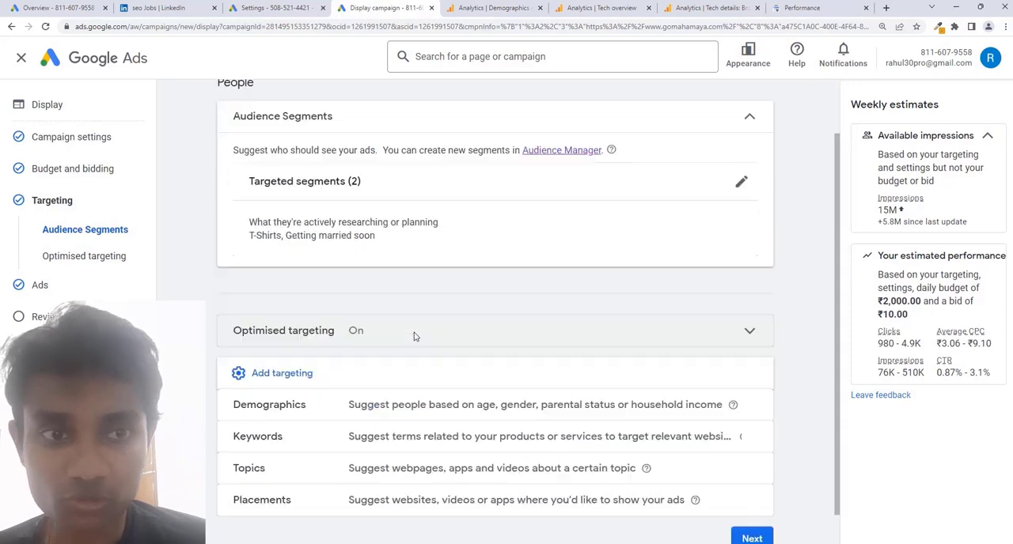
click(429, 405)
scroll(456, 317, down, 3)
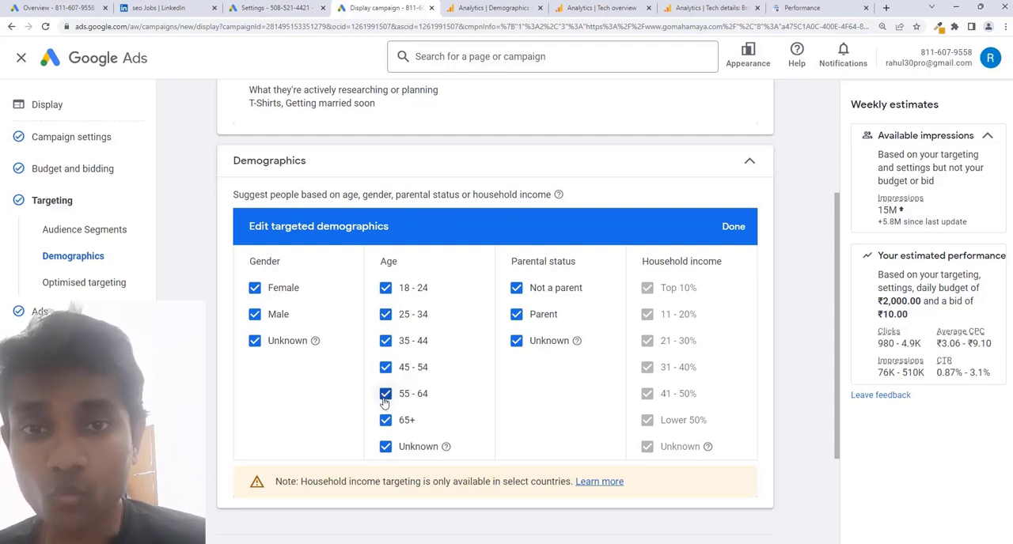
click(386, 290)
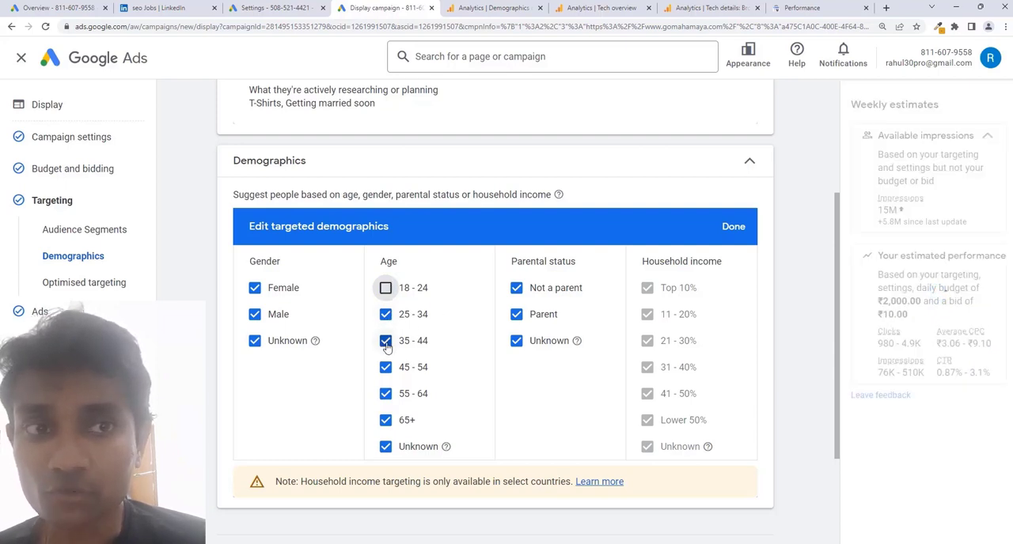
click(386, 342)
click(385, 368)
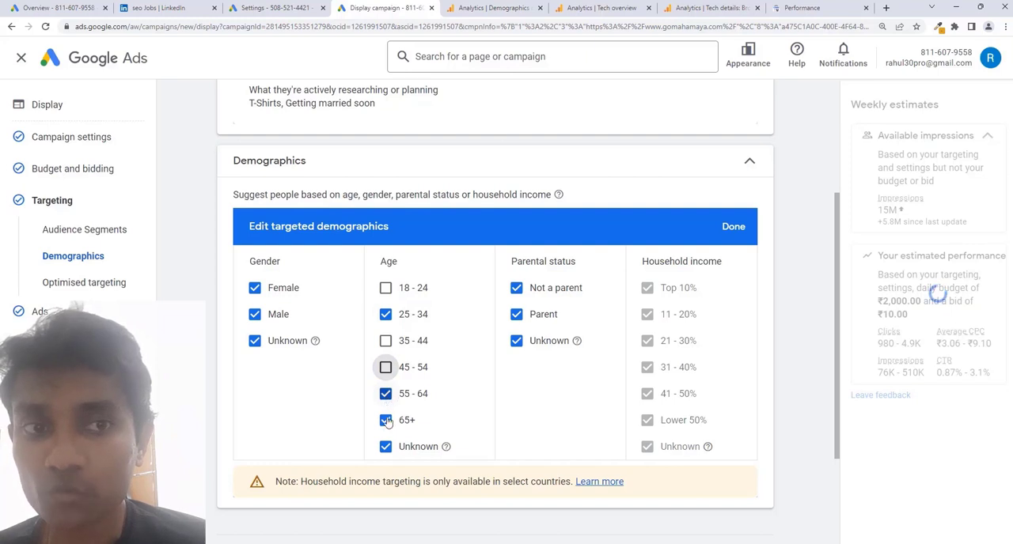
click(385, 394)
click(385, 420)
click(385, 446)
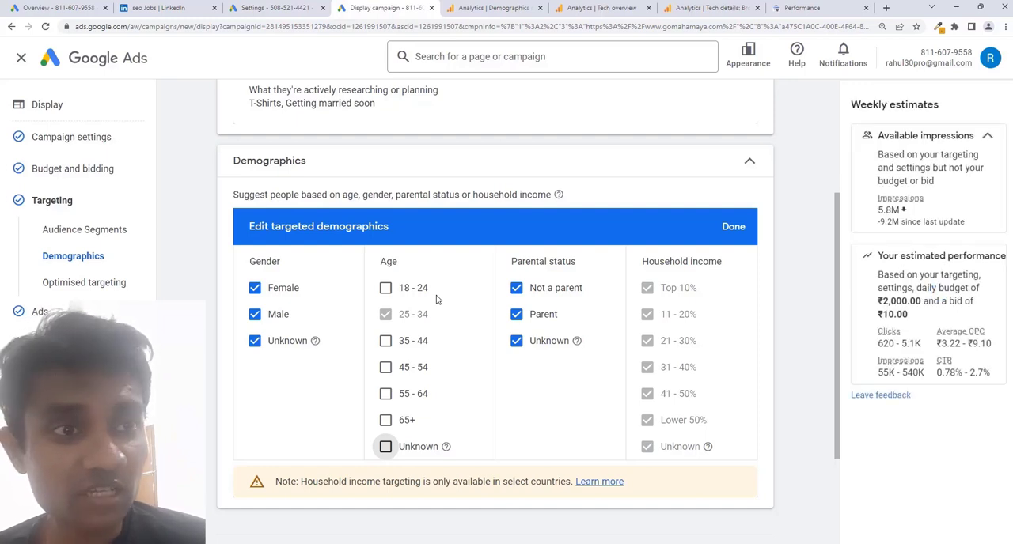
Exclude Parent from the targeted parental statuses and finish editing the demographics.
click(545, 323)
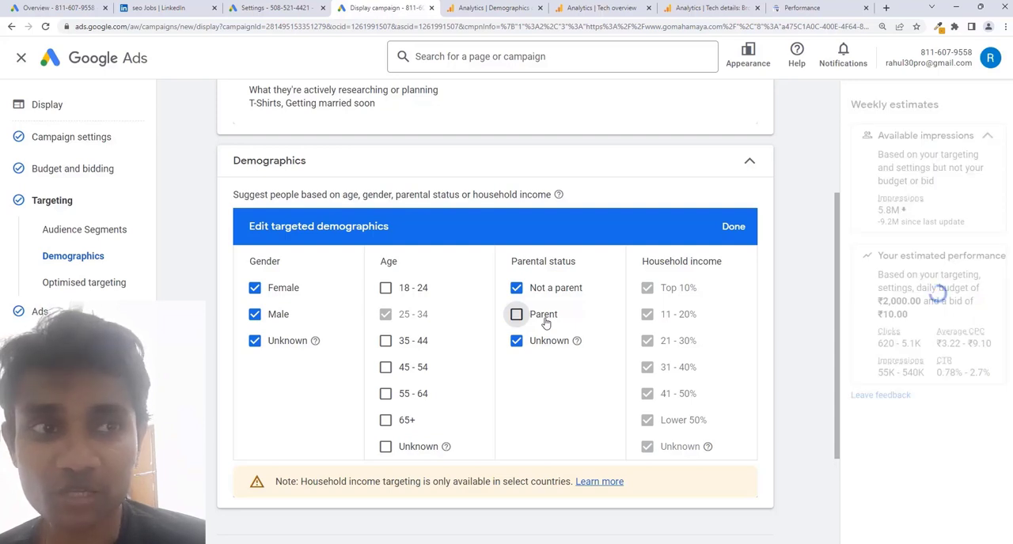
click(516, 314)
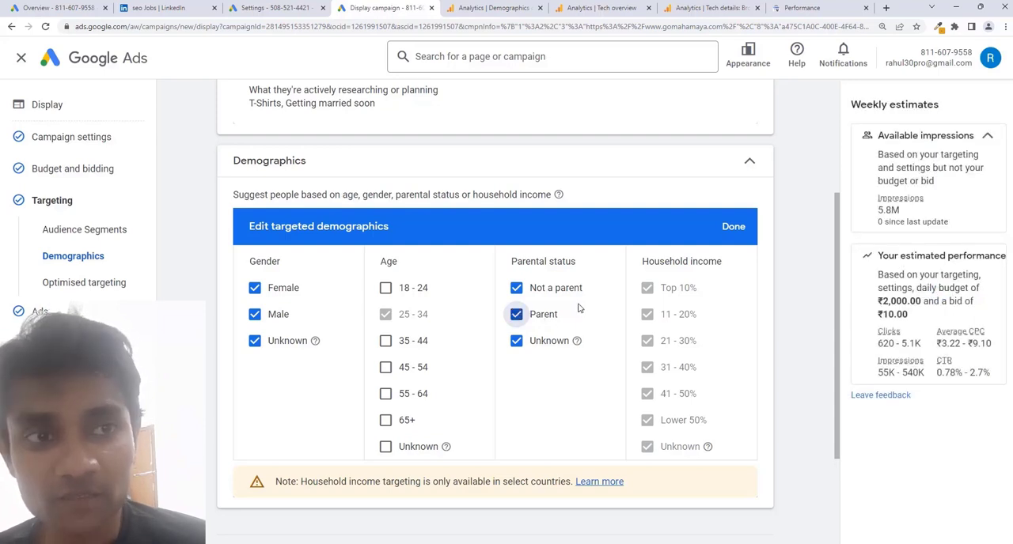
click(515, 314)
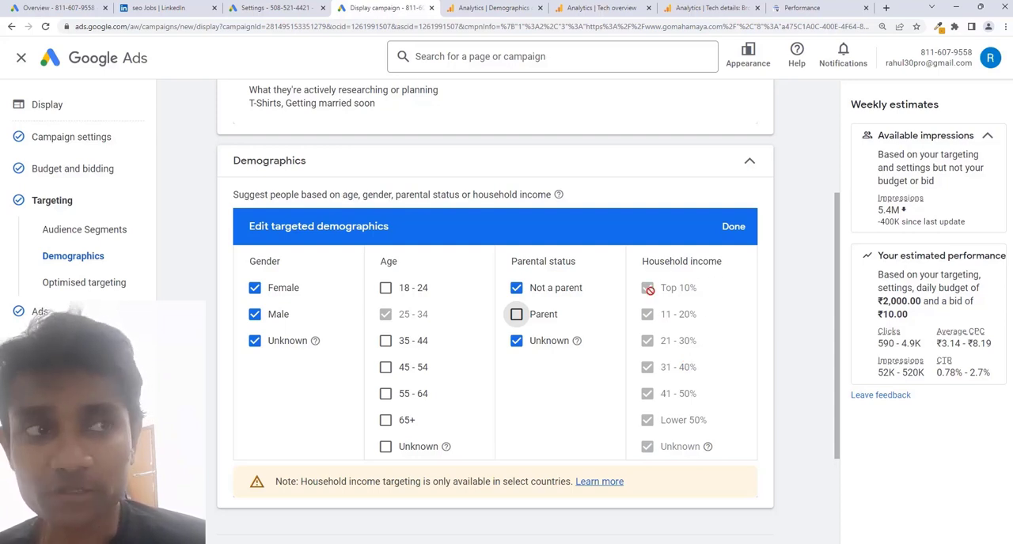
click(733, 227)
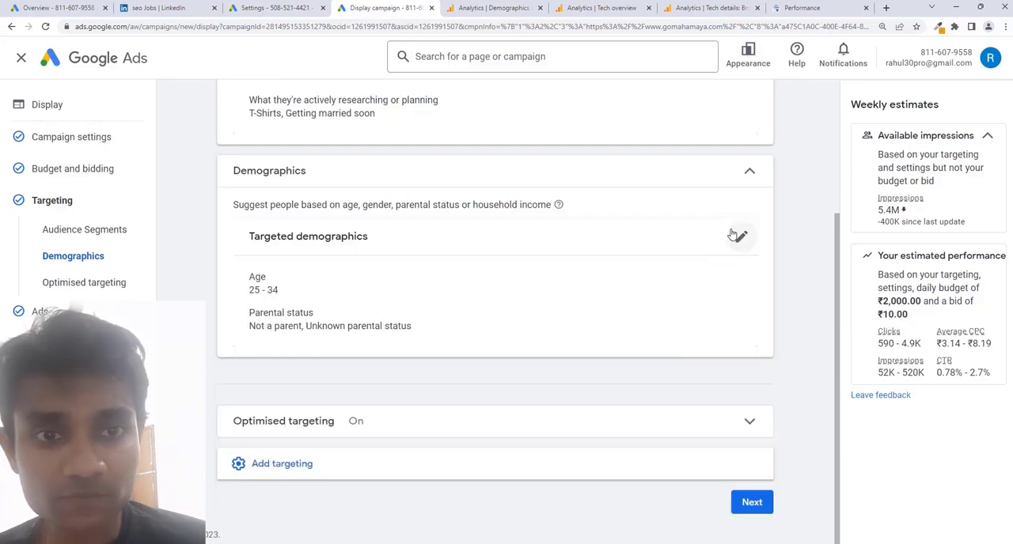
click(381, 474)
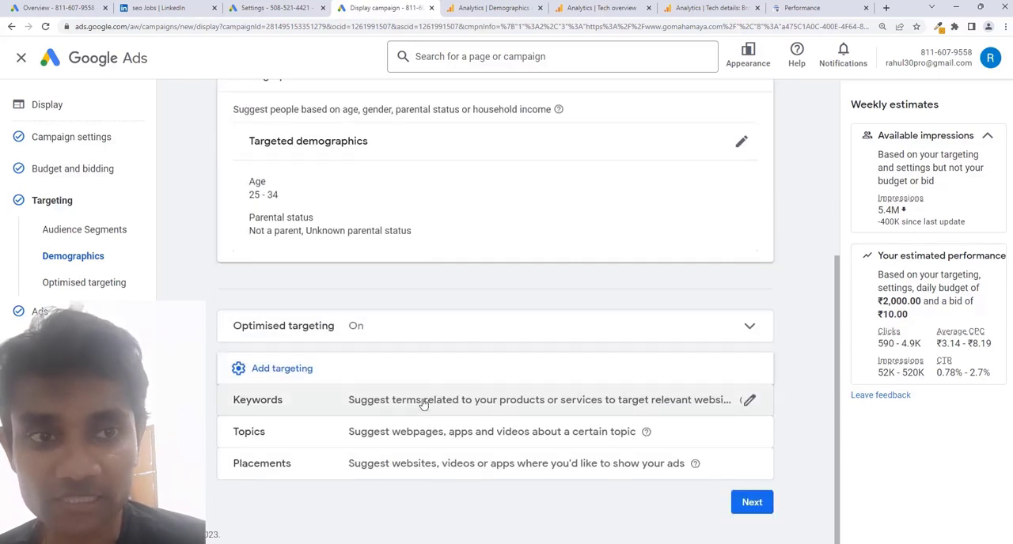
click(413, 404)
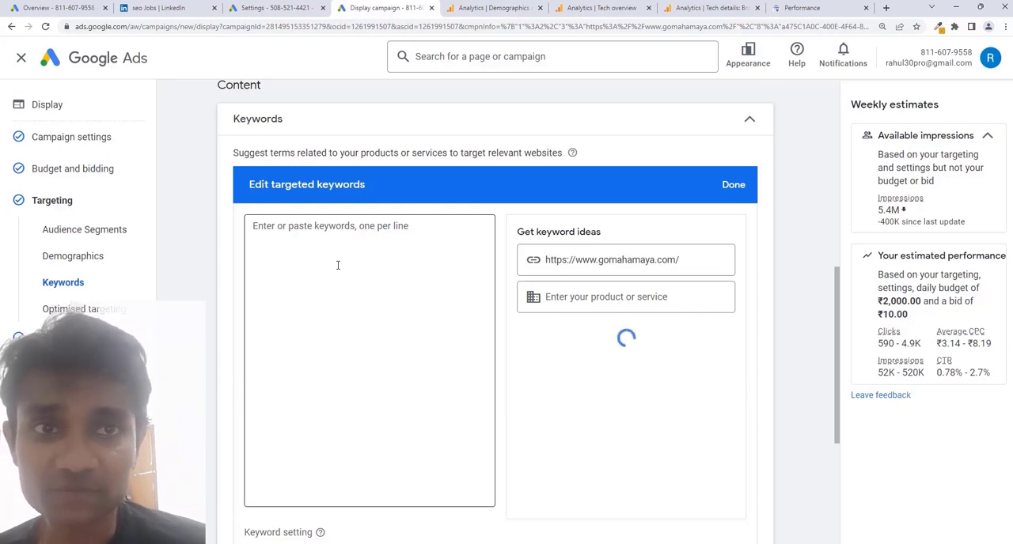
click(616, 263)
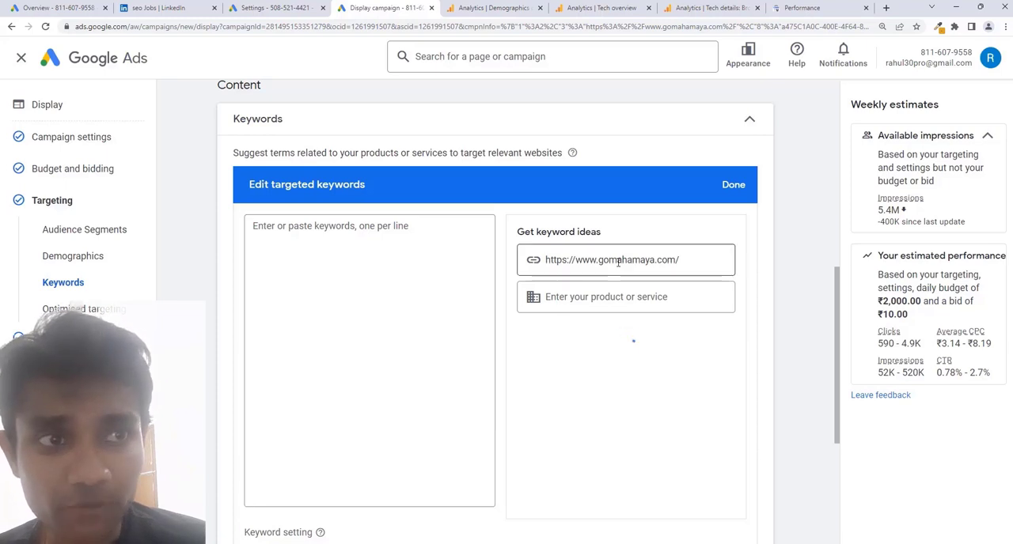
click(676, 260)
text(/)
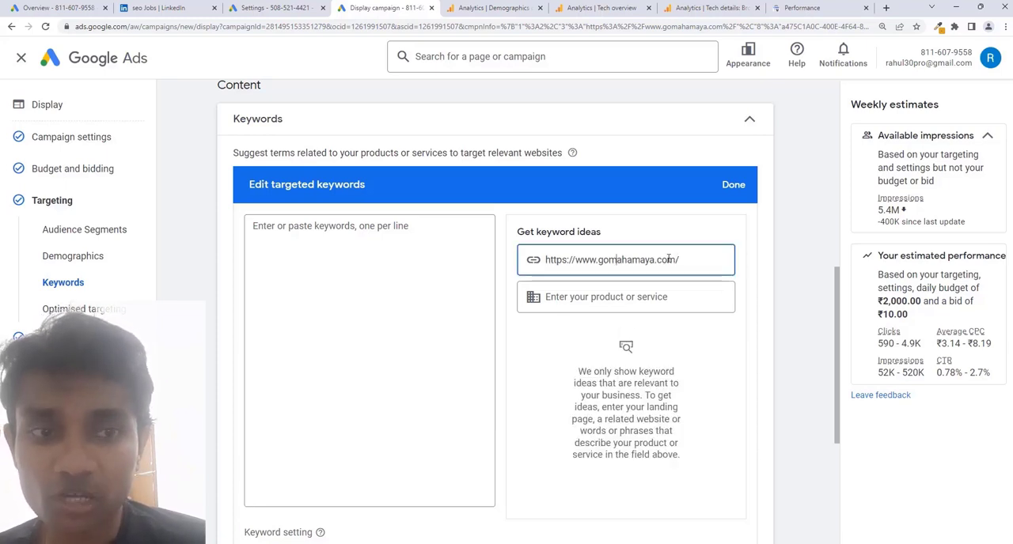
scroll(634, 307, down, 1)
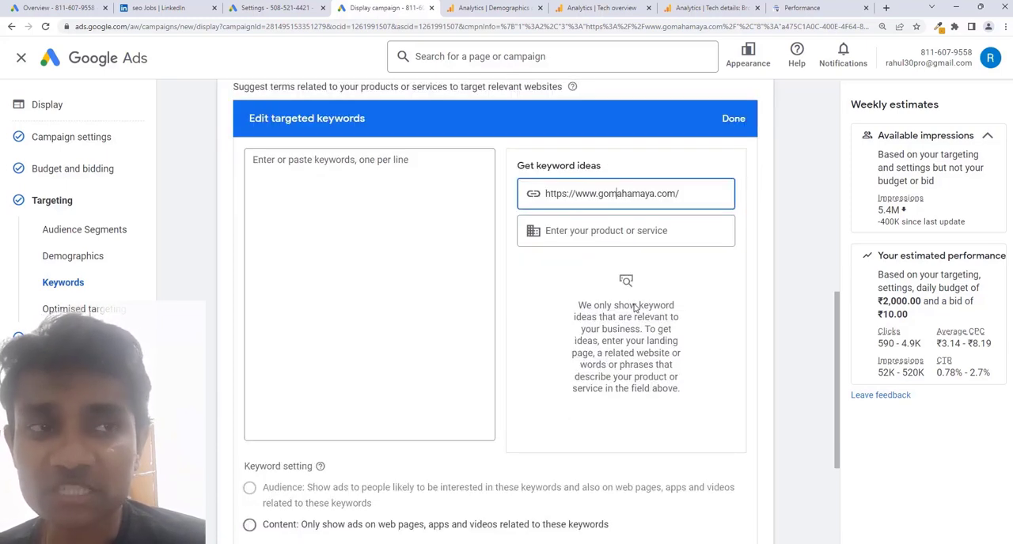
click(732, 119)
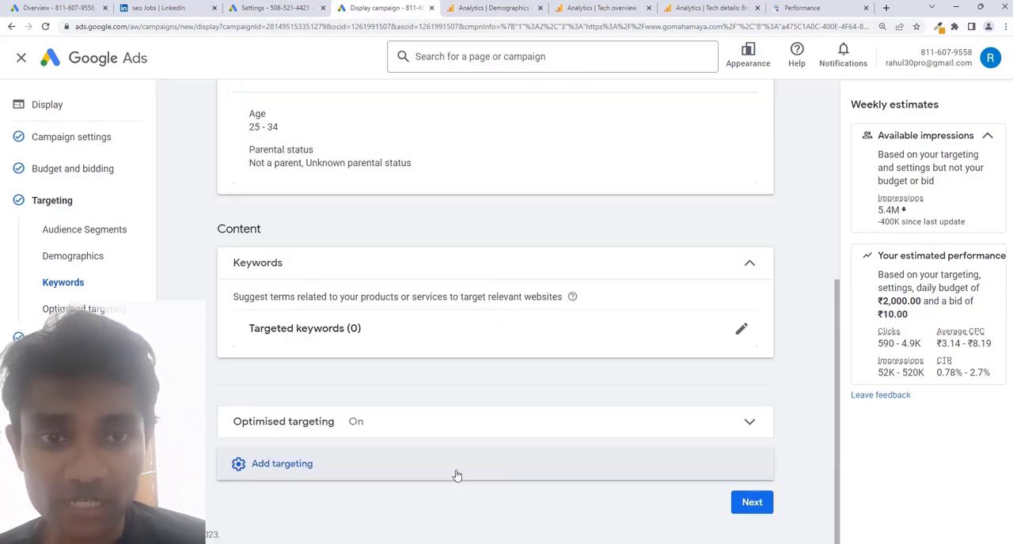
Add topic targeting to the campaign's content targeting.
click(457, 476)
scroll(543, 359, down, 1)
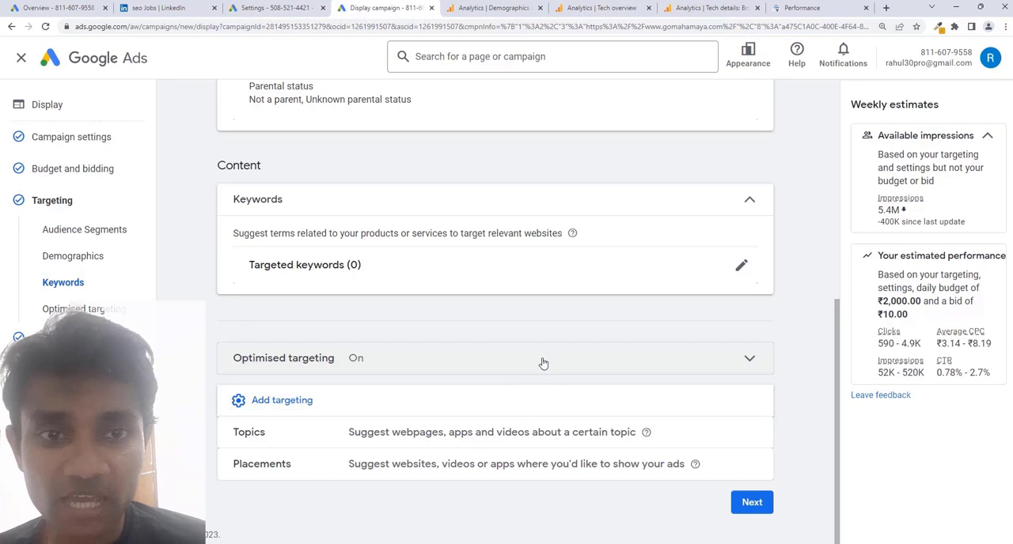
click(477, 435)
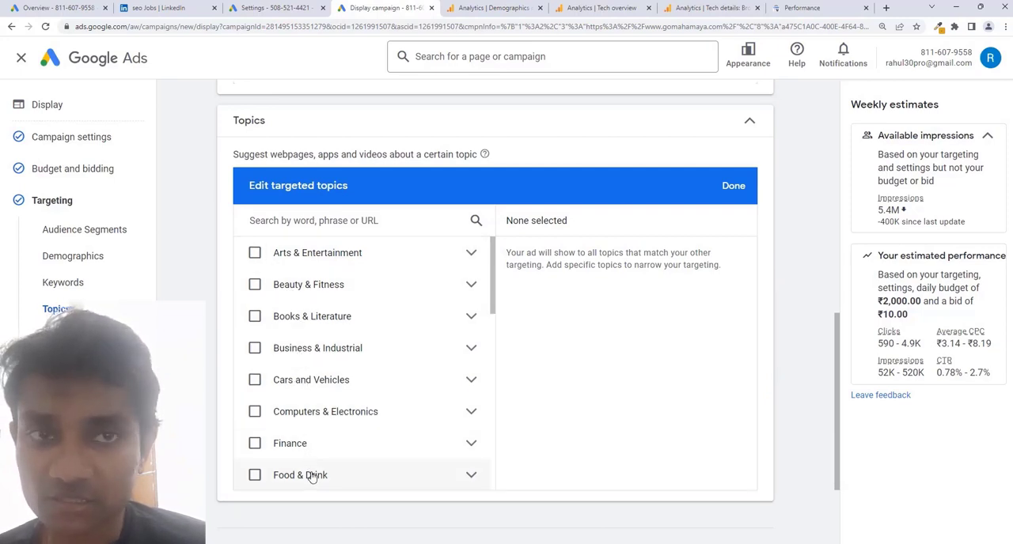
Review the chosen audience segments, demographics and keywords, and look through the available topic categories.
scroll(340, 380, up, 1)
scroll(596, 326, up, 3)
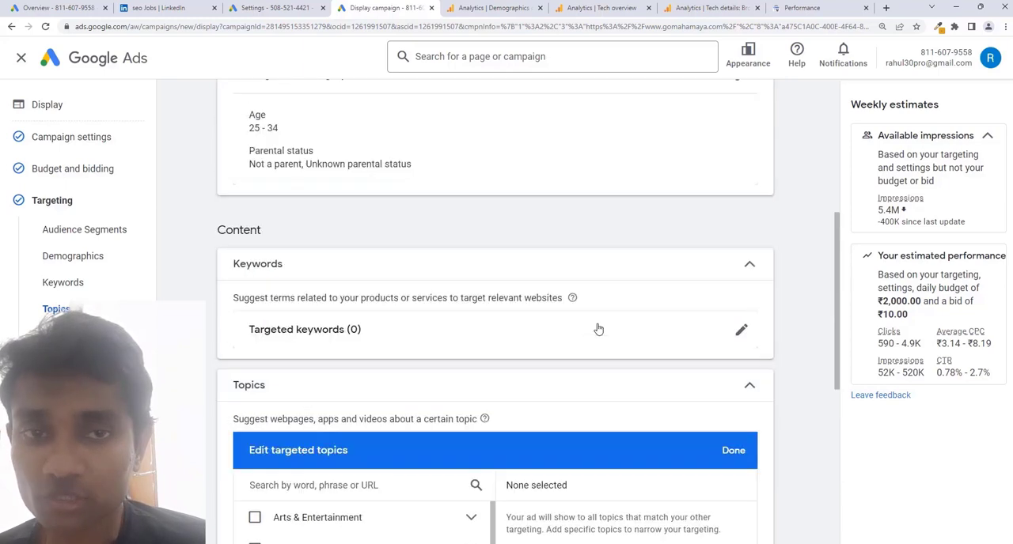
scroll(473, 340, up, 4)
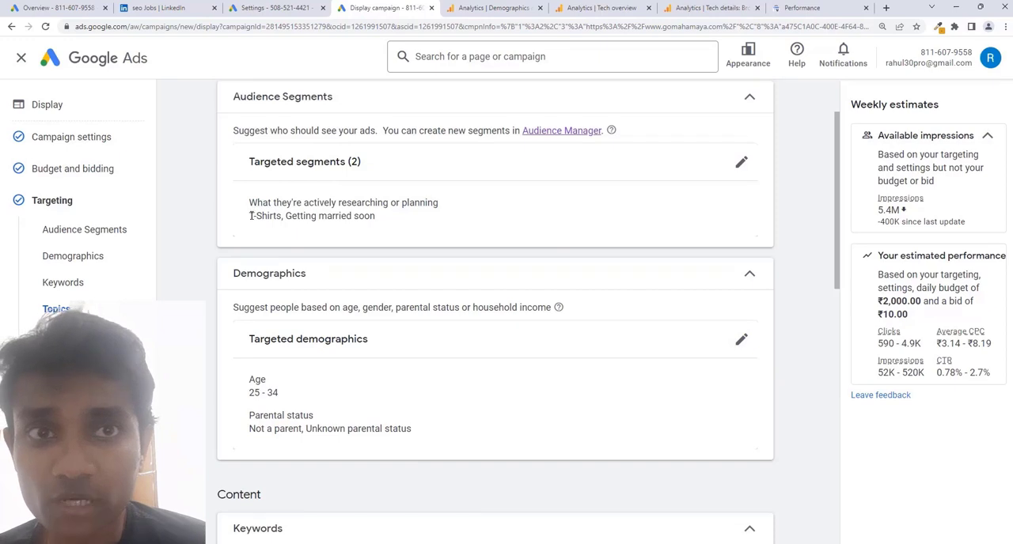
drag(263, 215, 419, 208)
scroll(250, 265, down, 2)
drag(254, 260, 295, 265)
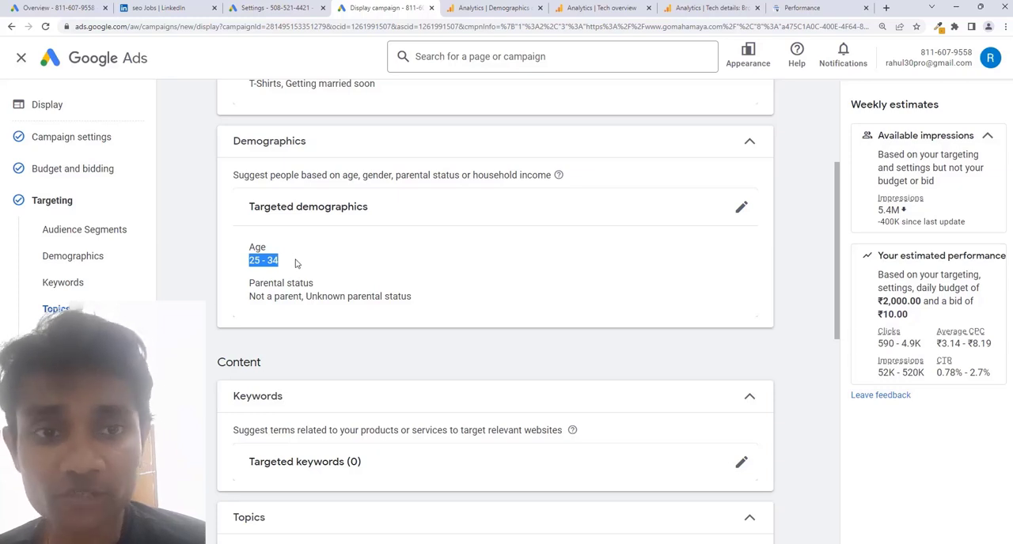
scroll(296, 264, down, 4)
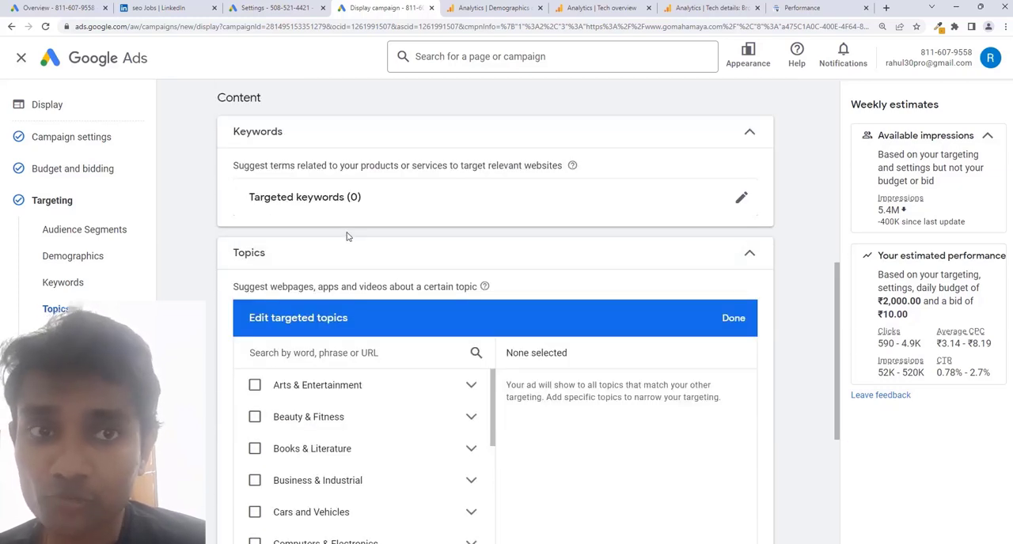
scroll(346, 235, down, 1)
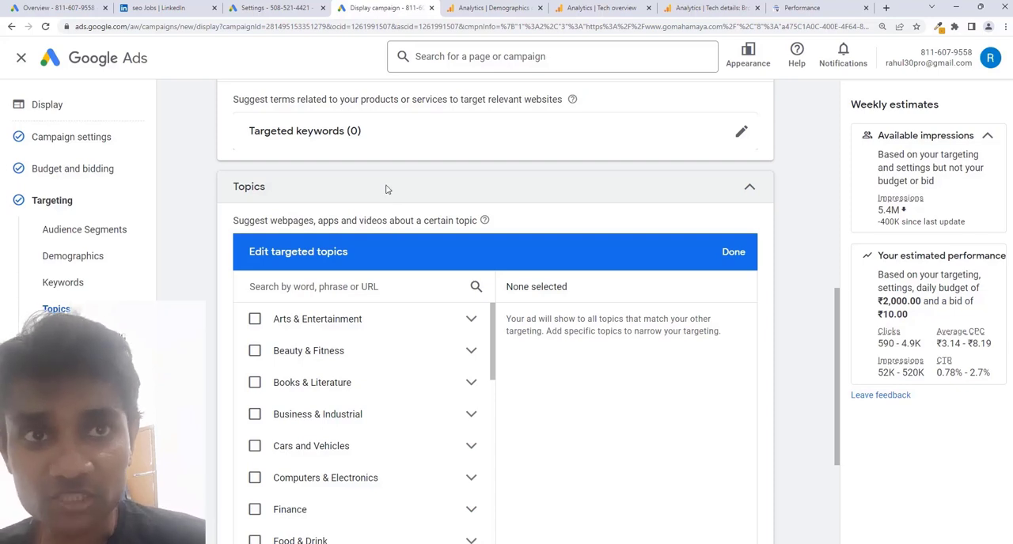
scroll(386, 195, up, 5)
scroll(343, 291, up, 2)
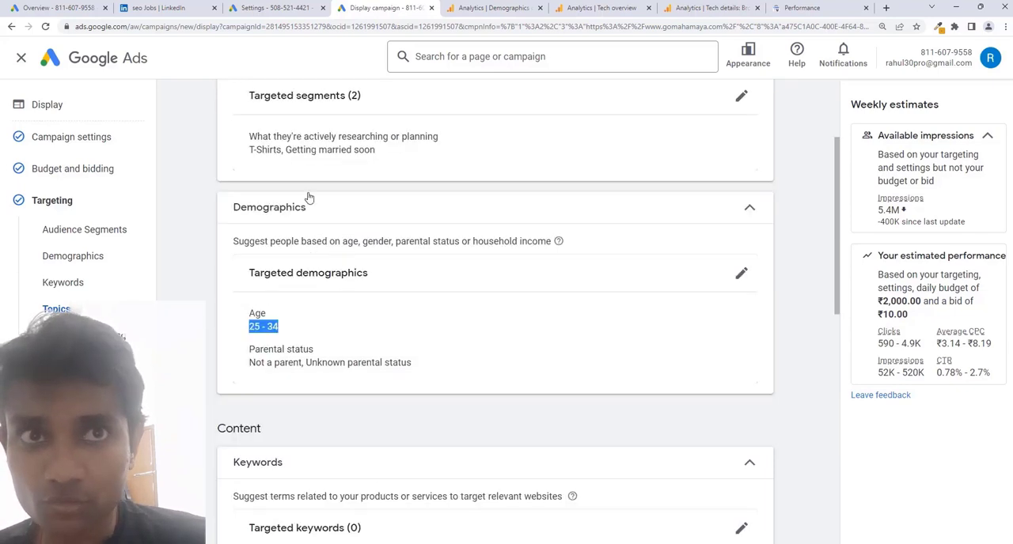
scroll(371, 308, down, 5)
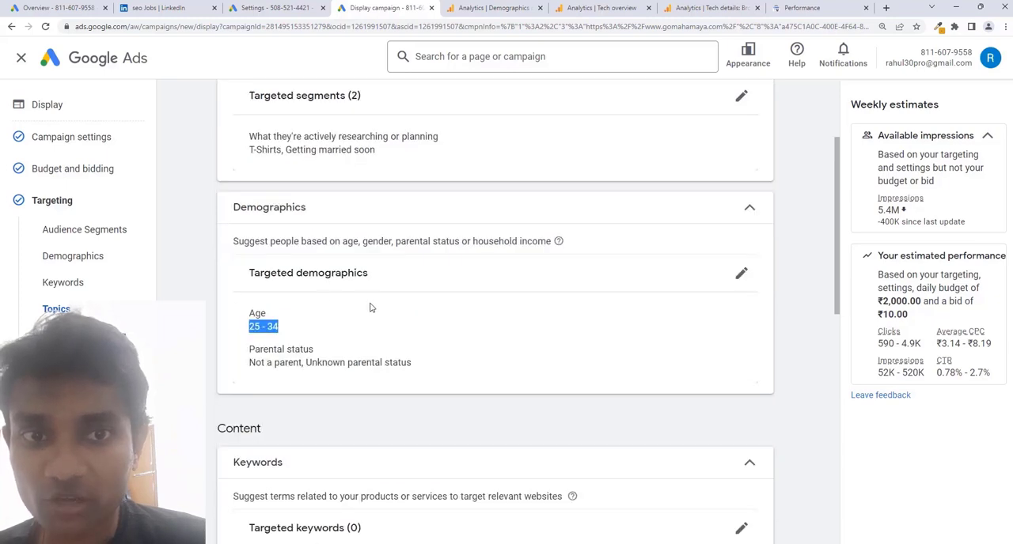
scroll(526, 269, down, 2)
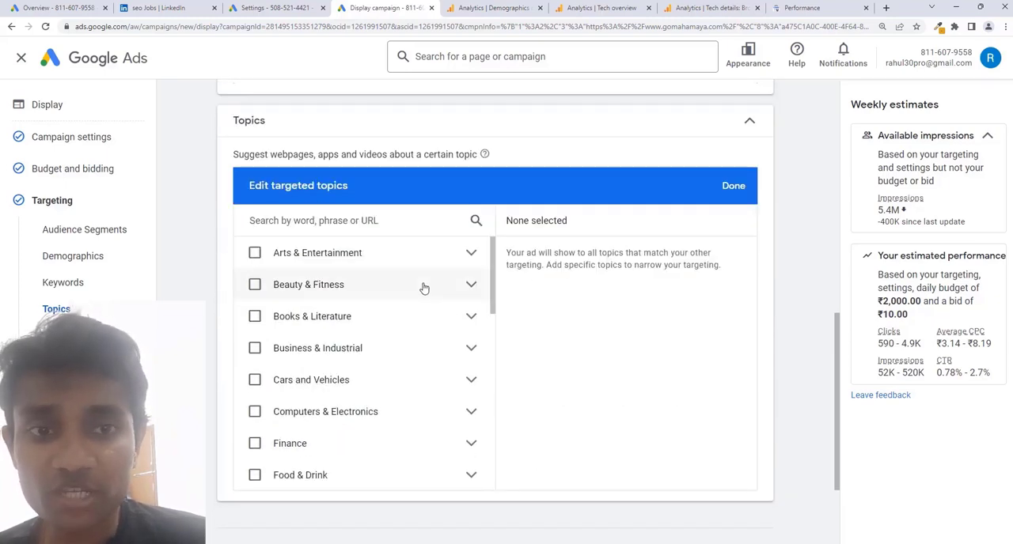
scroll(424, 289, down, 3)
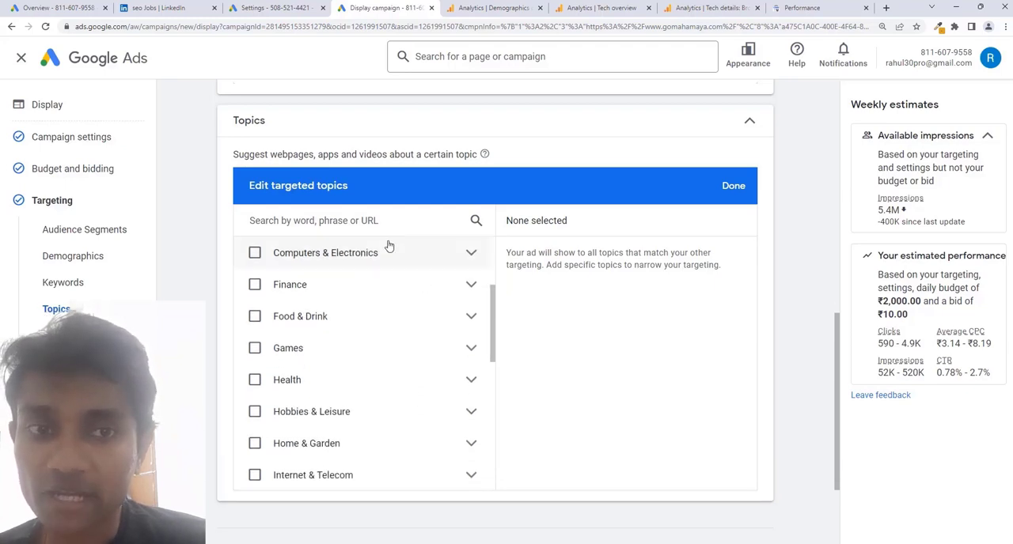
scroll(385, 430, up, 1)
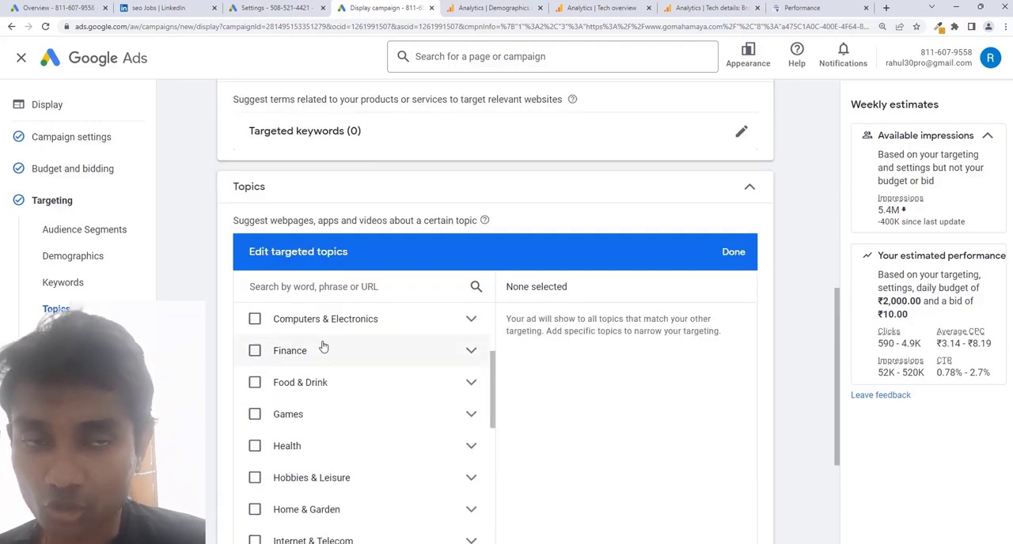
mouse_move(485, 289)
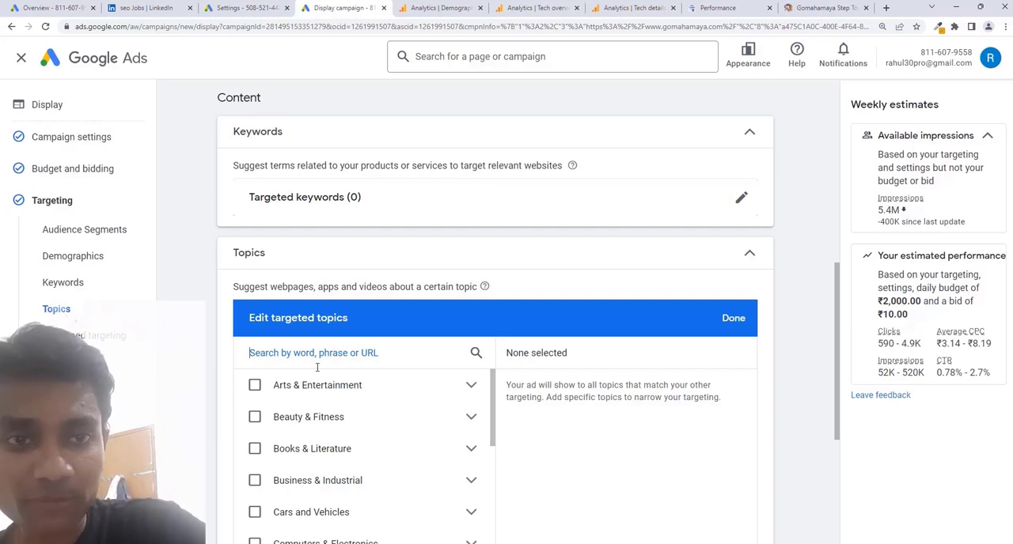
text(https://www.gomahamaya.com/)
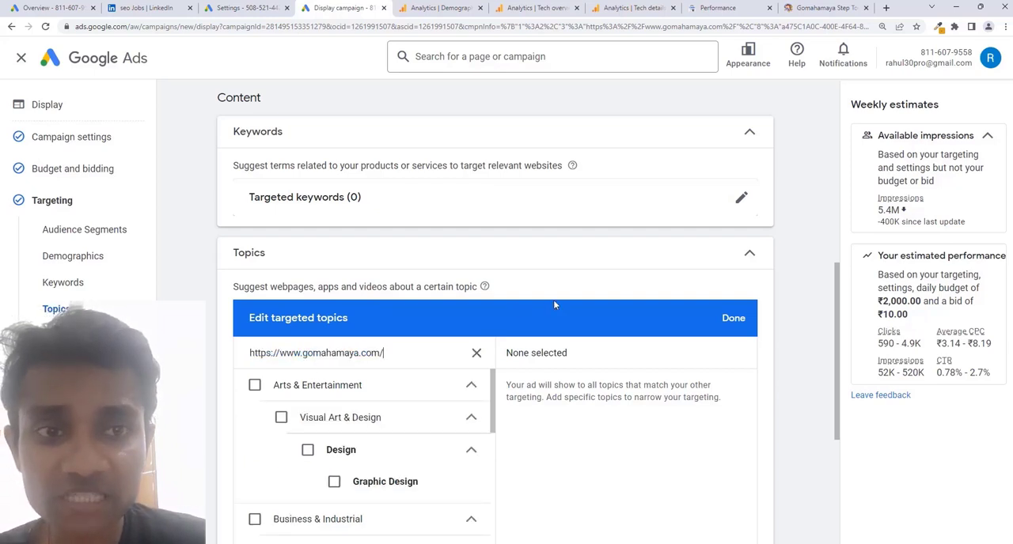
scroll(553, 300, down, 2)
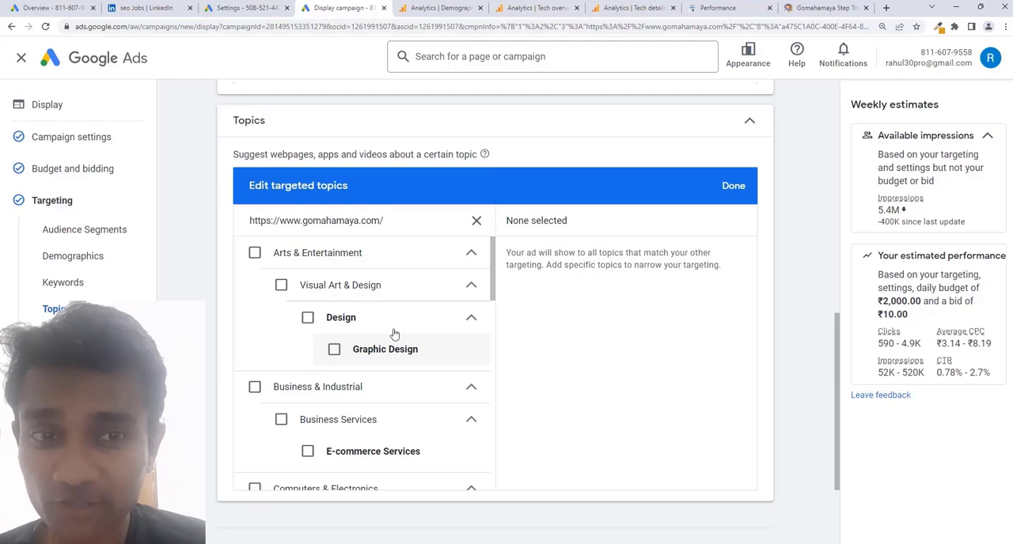
scroll(391, 333, down, 2)
scroll(362, 351, down, 2)
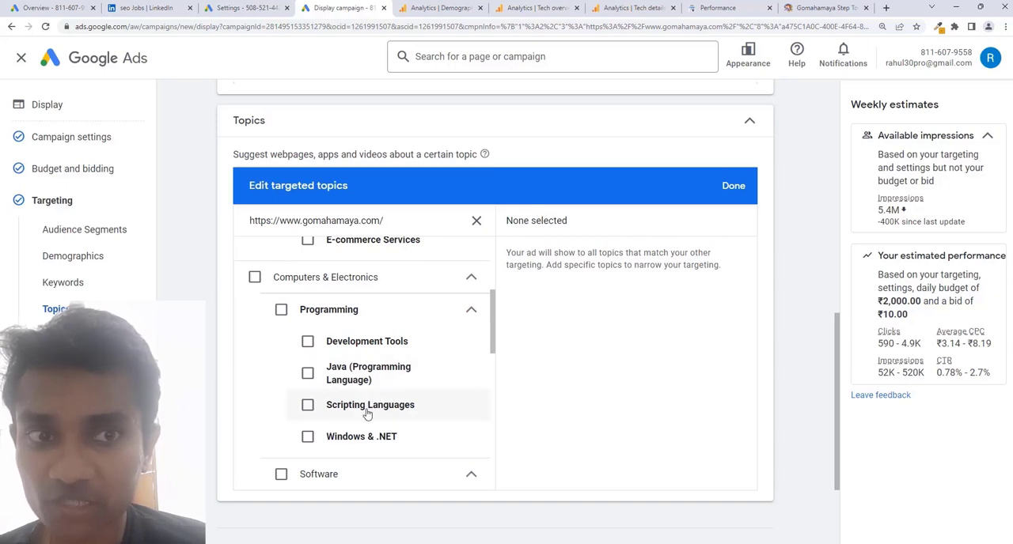
scroll(392, 380, down, 2)
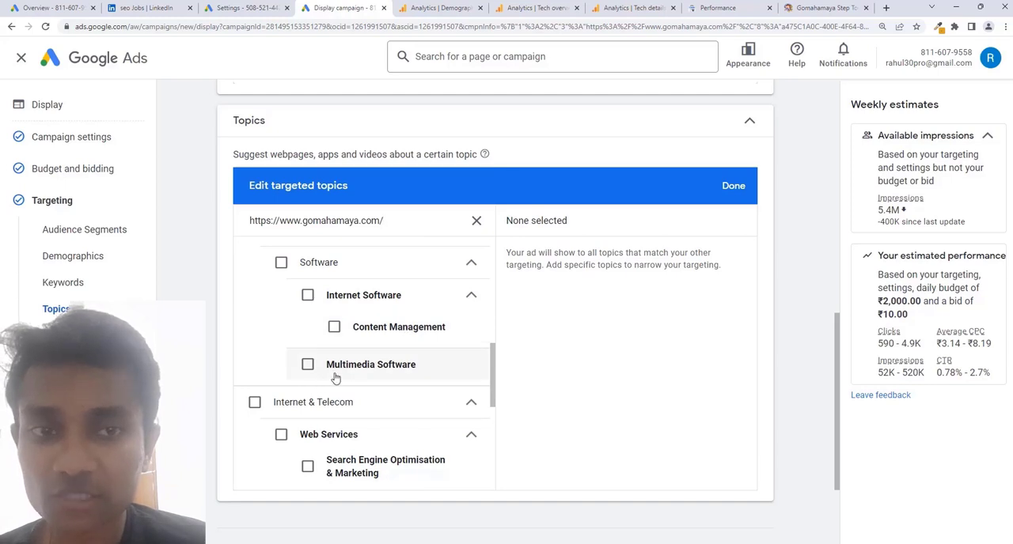
scroll(423, 355, down, 2)
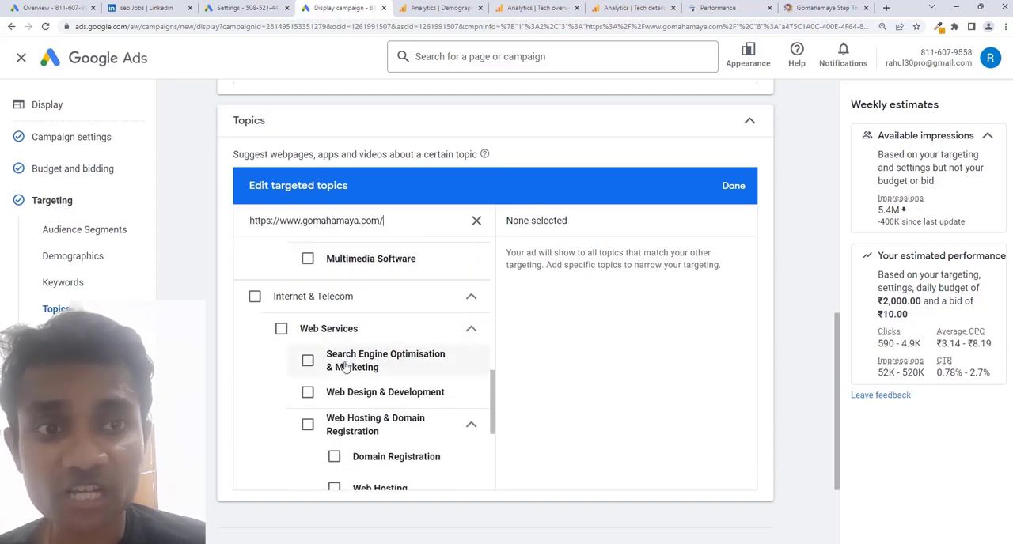
scroll(346, 366, down, 1)
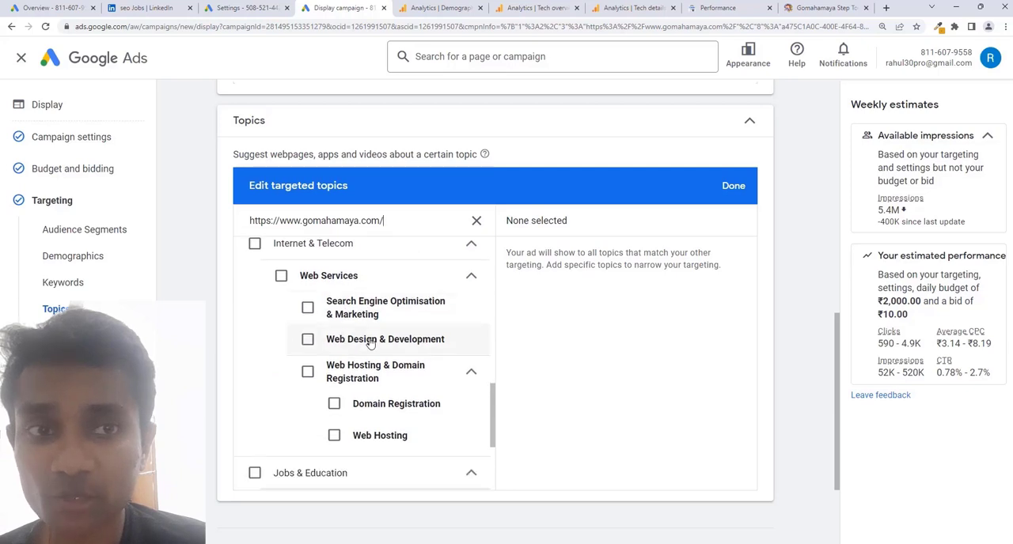
scroll(390, 336, up, 1)
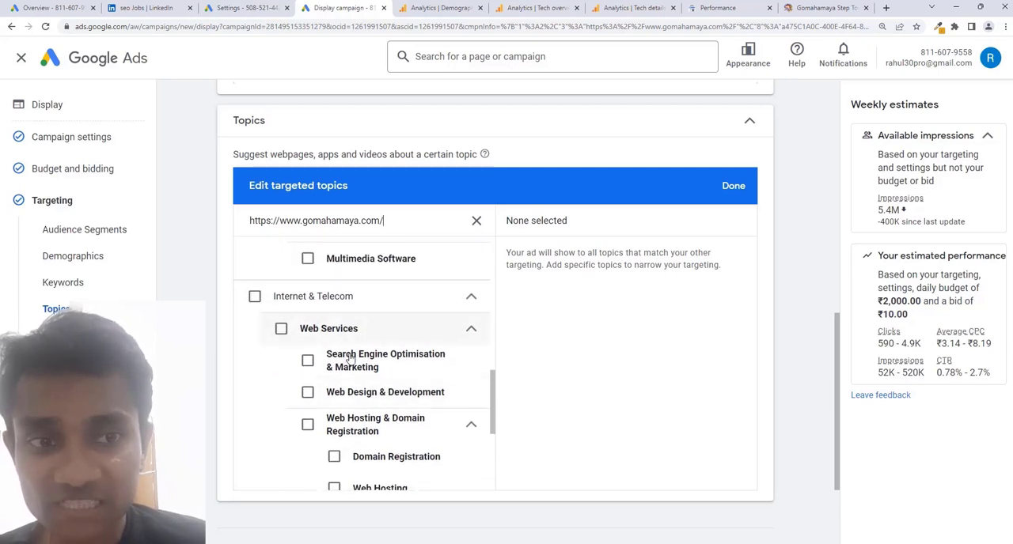
Target the Internet & Telecom topic and finish editing the targeted topics.
scroll(349, 356, down, 3)
scroll(350, 360, up, 3)
scroll(350, 360, up, 1)
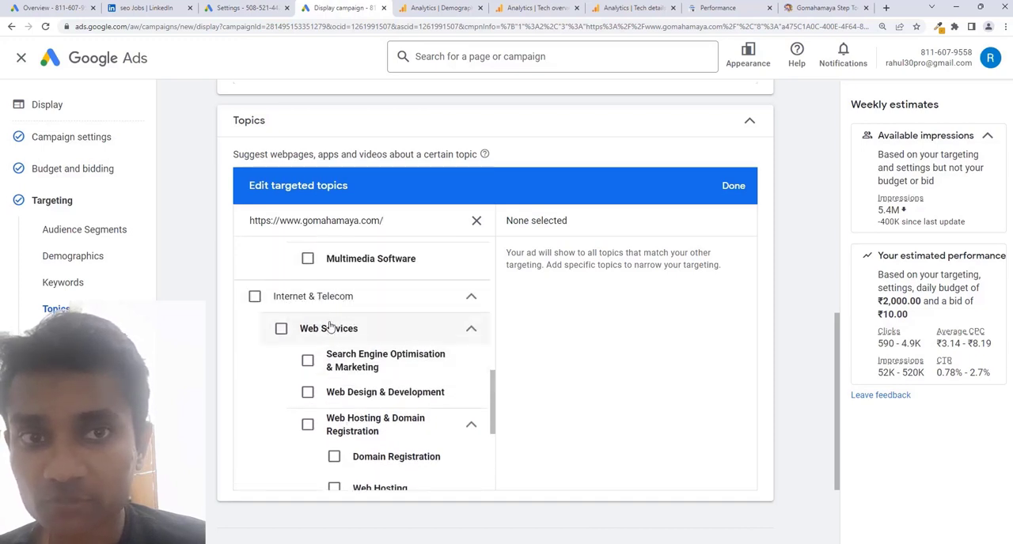
click(254, 296)
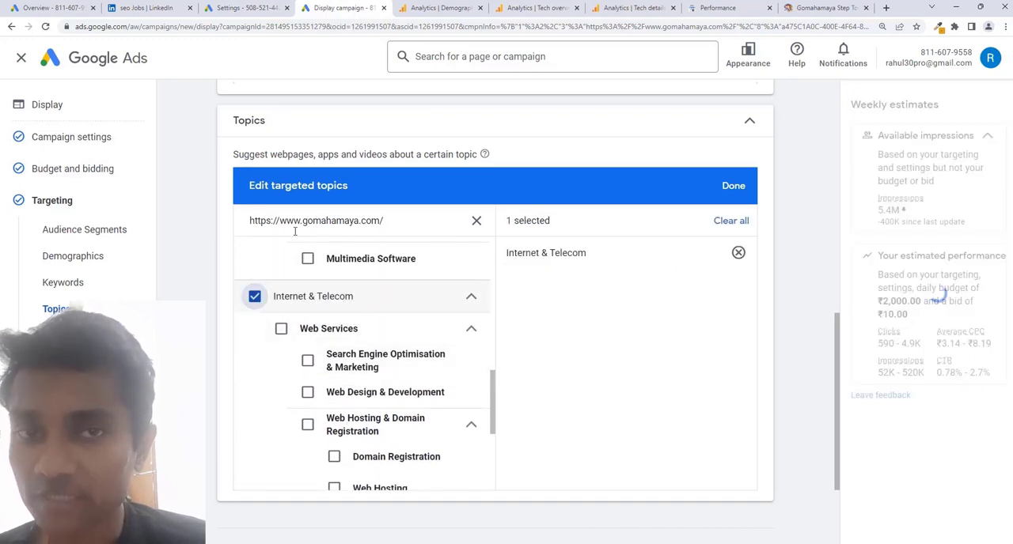
click(734, 187)
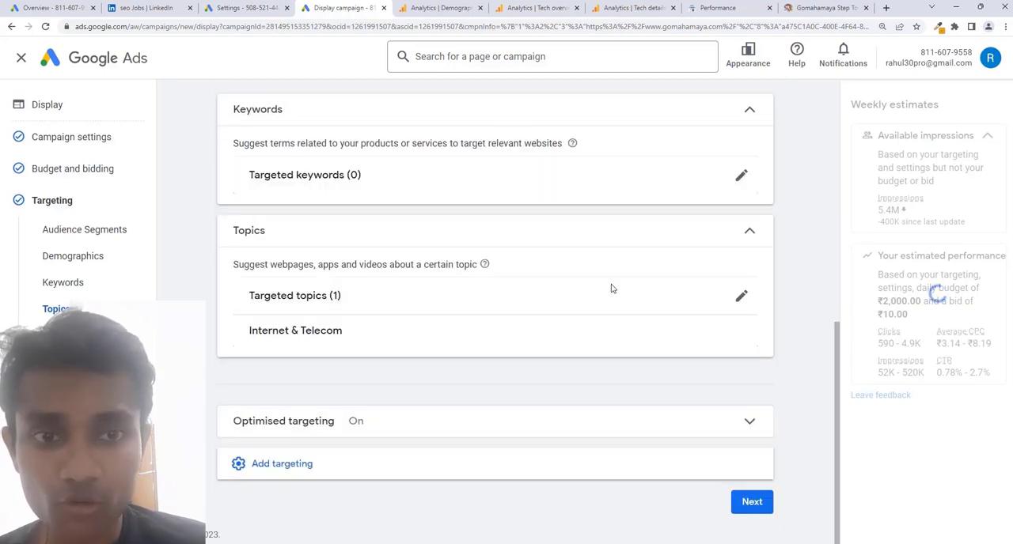
Add placement targeting to the campaign and check the Websites category among the browsable placement types.
click(340, 473)
scroll(467, 378, down, 1)
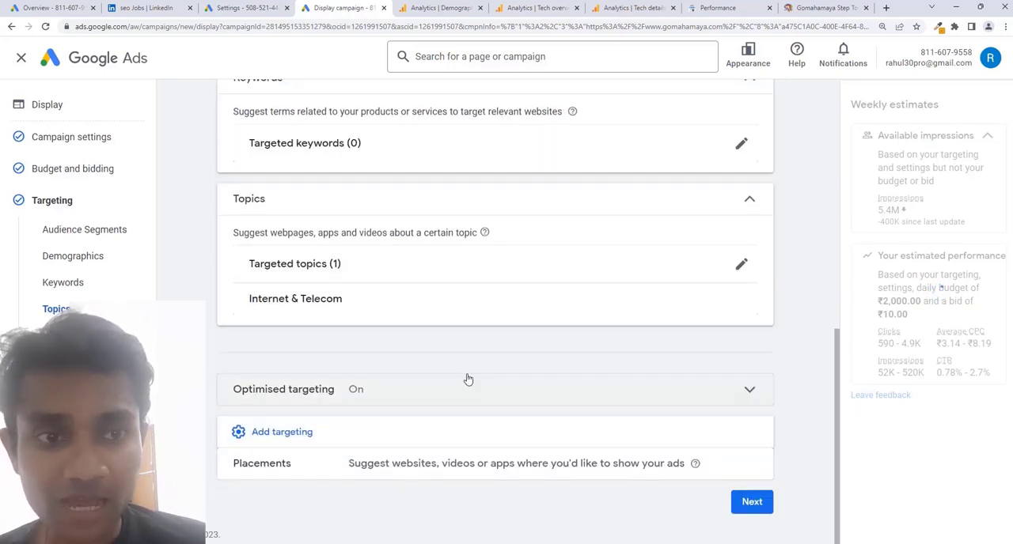
click(500, 470)
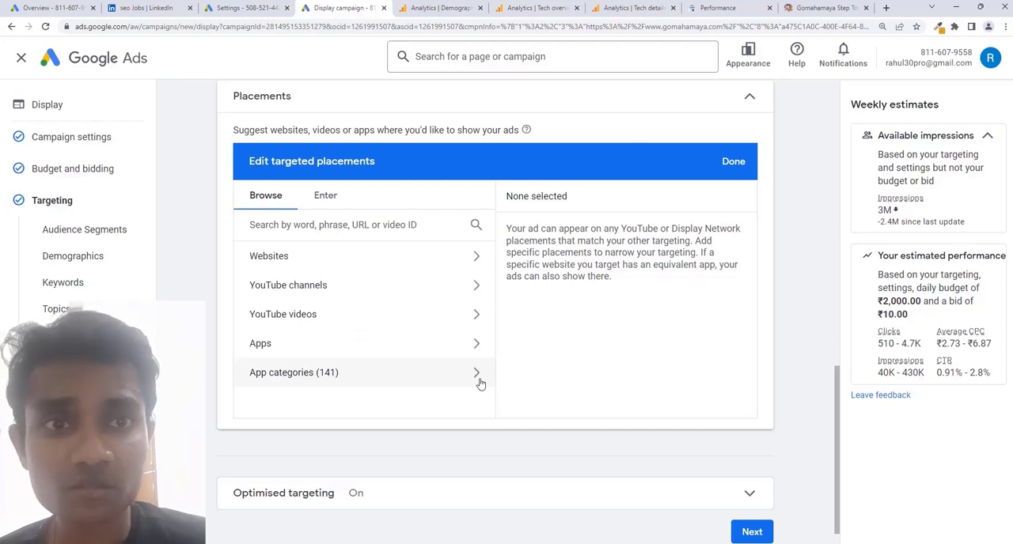
click(388, 267)
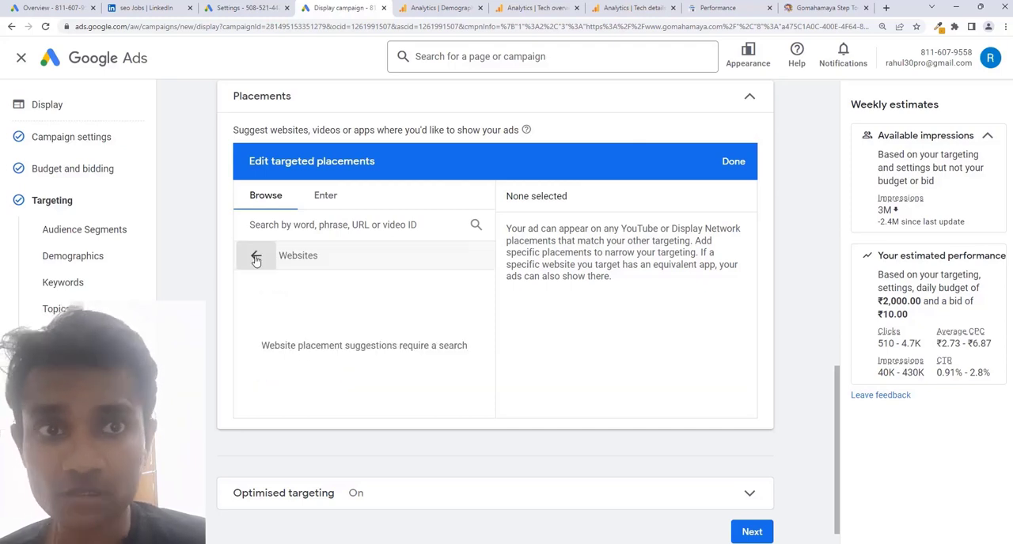
click(252, 256)
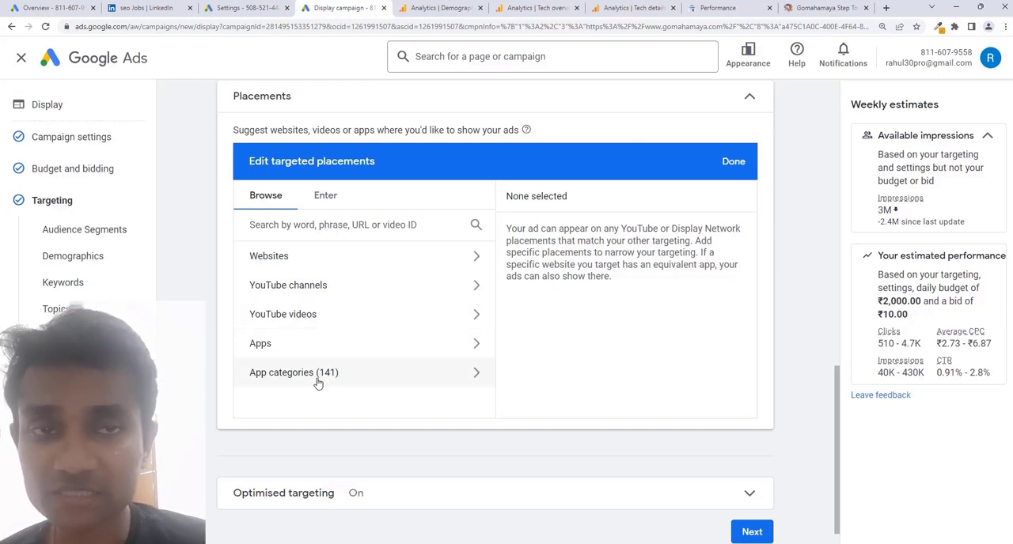
scroll(356, 332, up, 1)
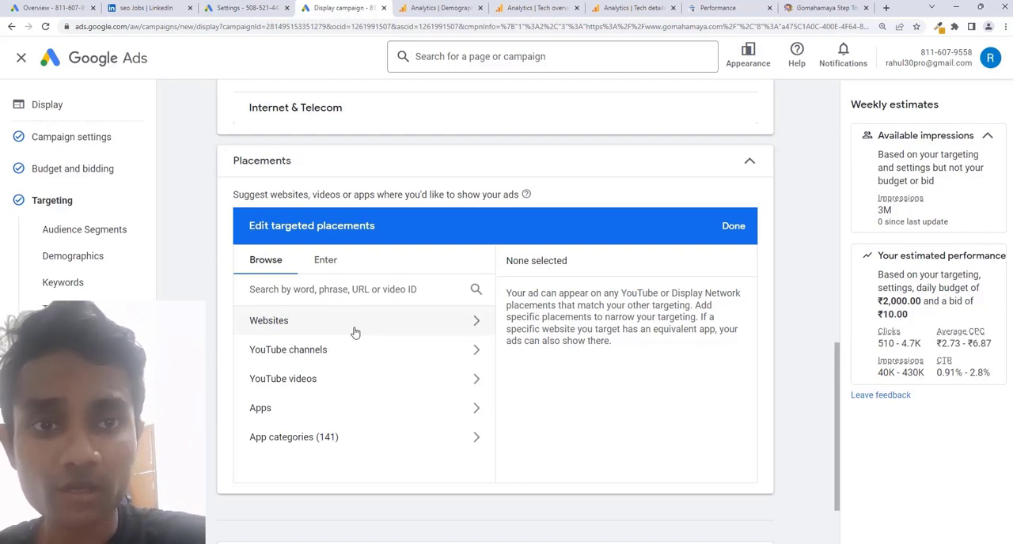
Enter youtube.com/gomahamaya manually as a placement URL and add it to the targeted placements.
click(323, 271)
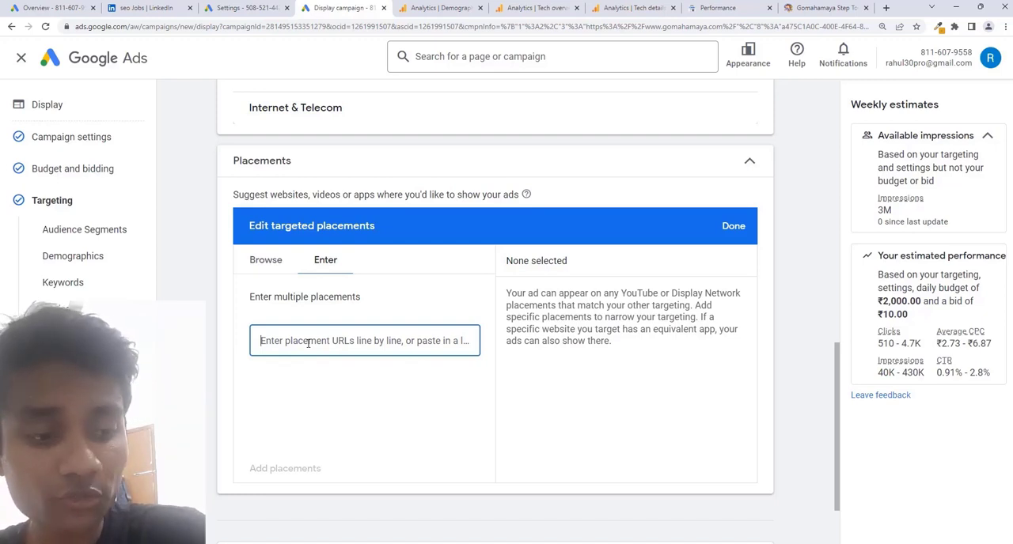
text(youtube.com/)
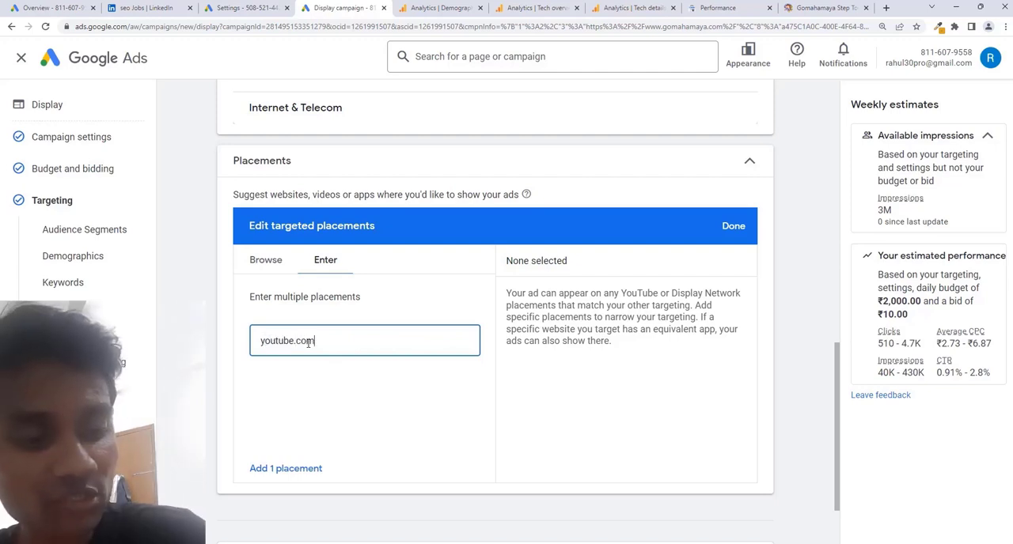
text(gomahamaya)
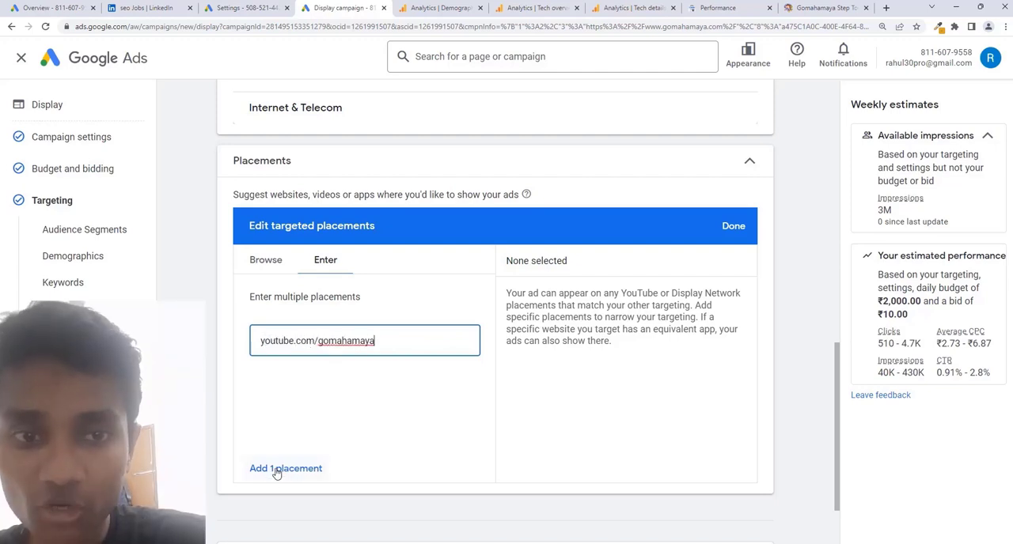
click(276, 470)
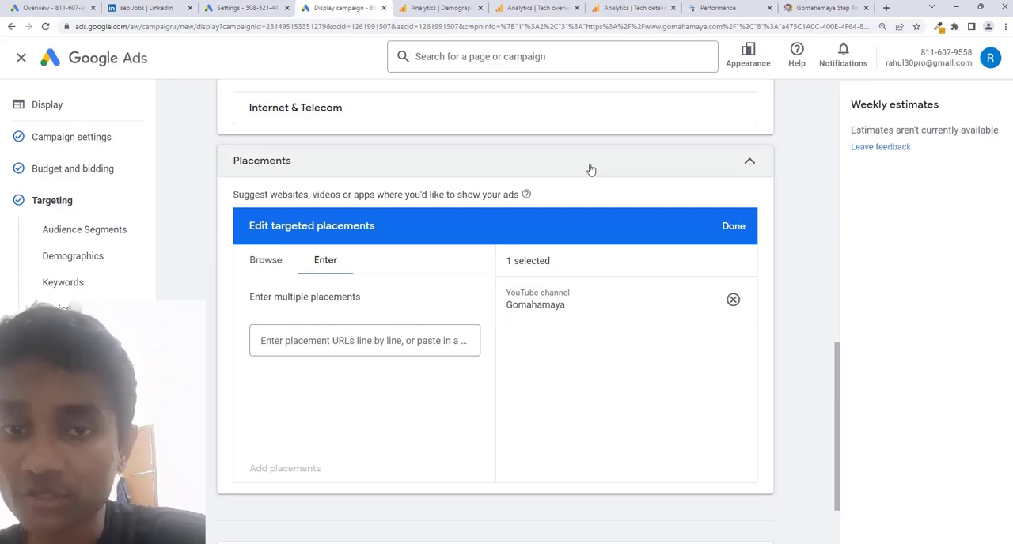
Search Google for "google ads app link" in a new tab, open the Google Ads app's Google Play page and copy its URL.
click(439, 346)
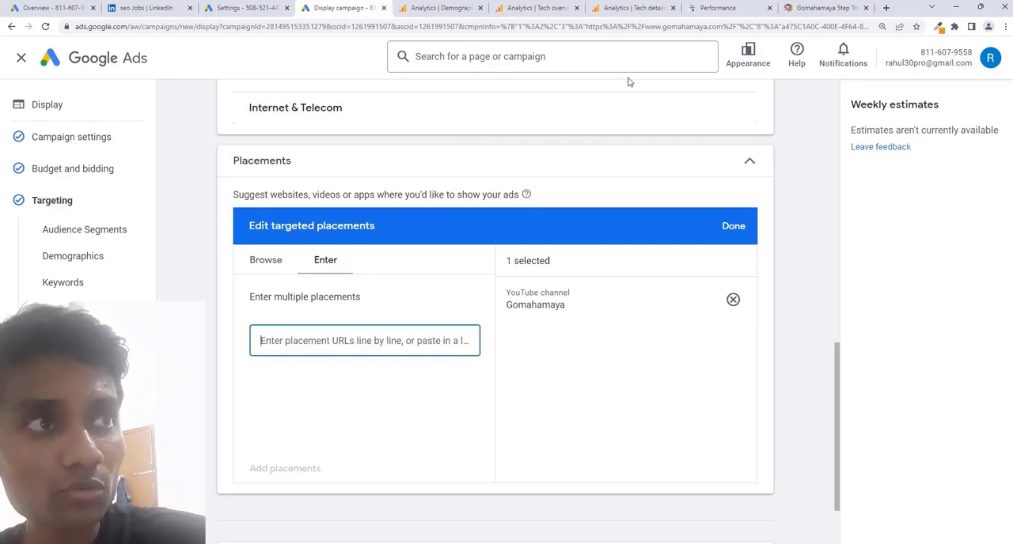
click(887, 8)
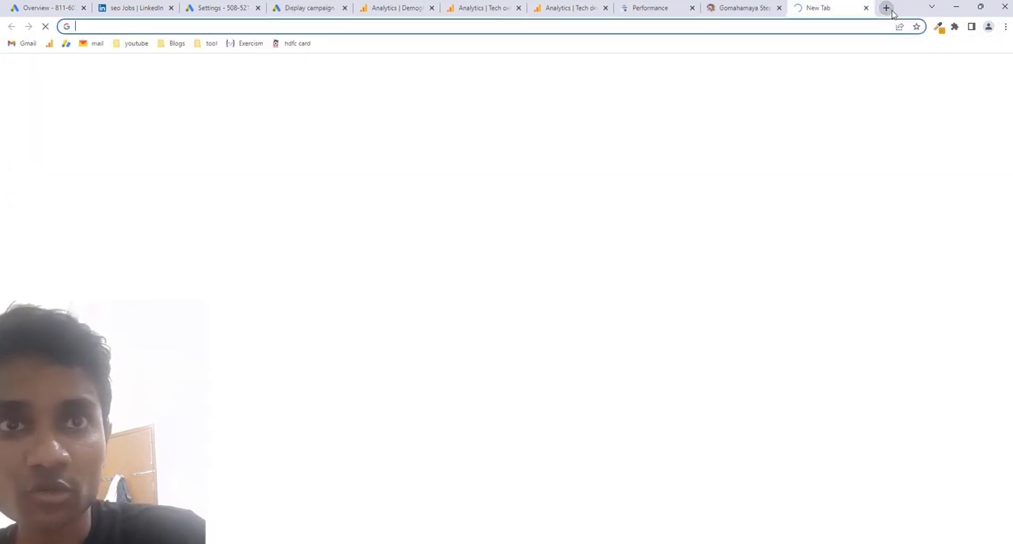
text(google ads app link)
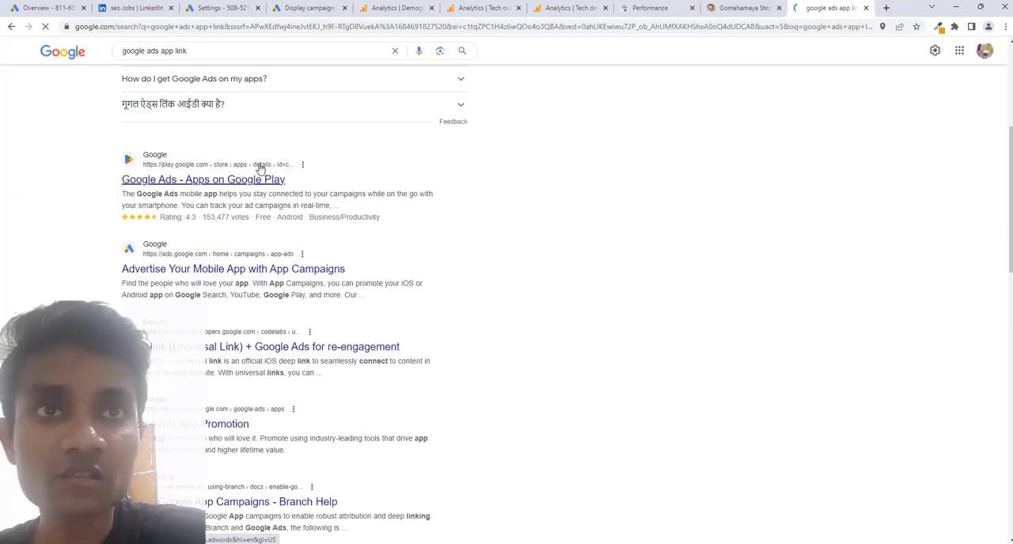
click(285, 179)
click(366, 26)
key(ctrl+c)
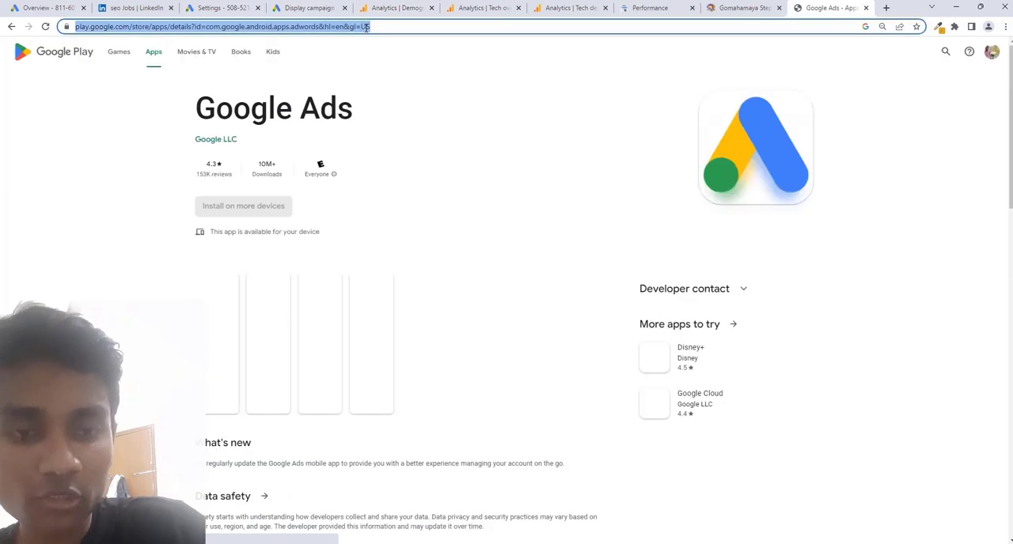
key(BackSpace)
Return to the Display campaign and add the copied Google Play URL of the Google Ads app as a targeted placement.
click(308, 8)
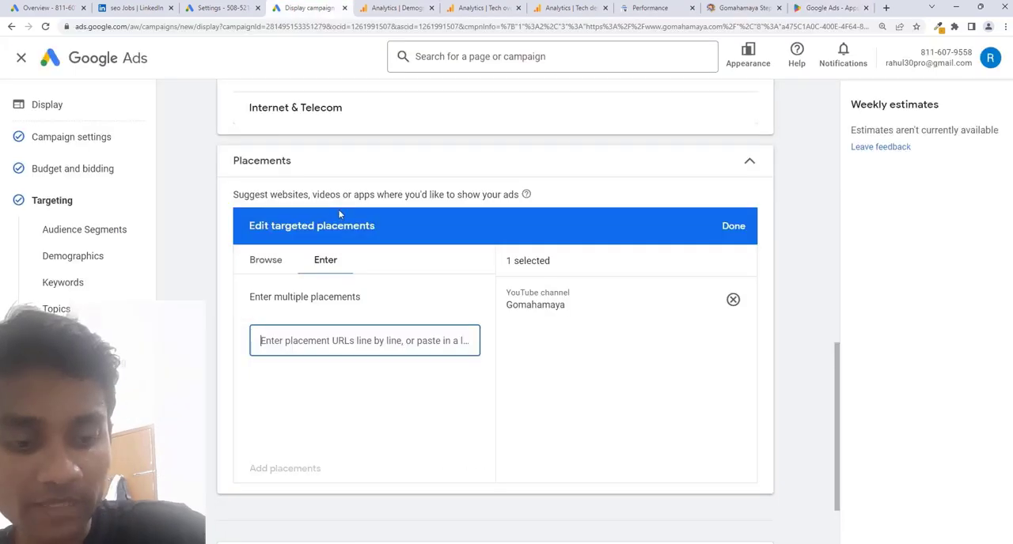
key(ctrl+v)
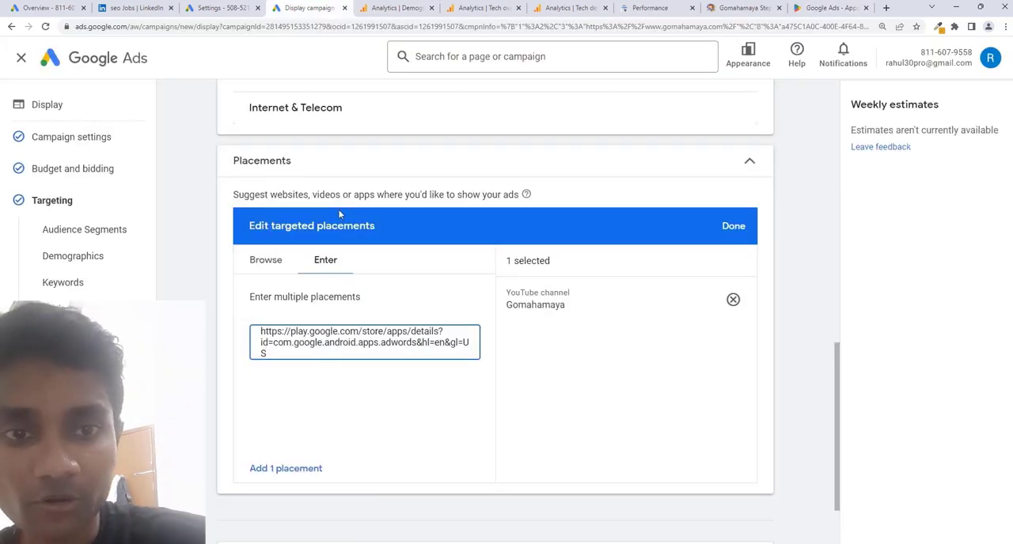
click(279, 468)
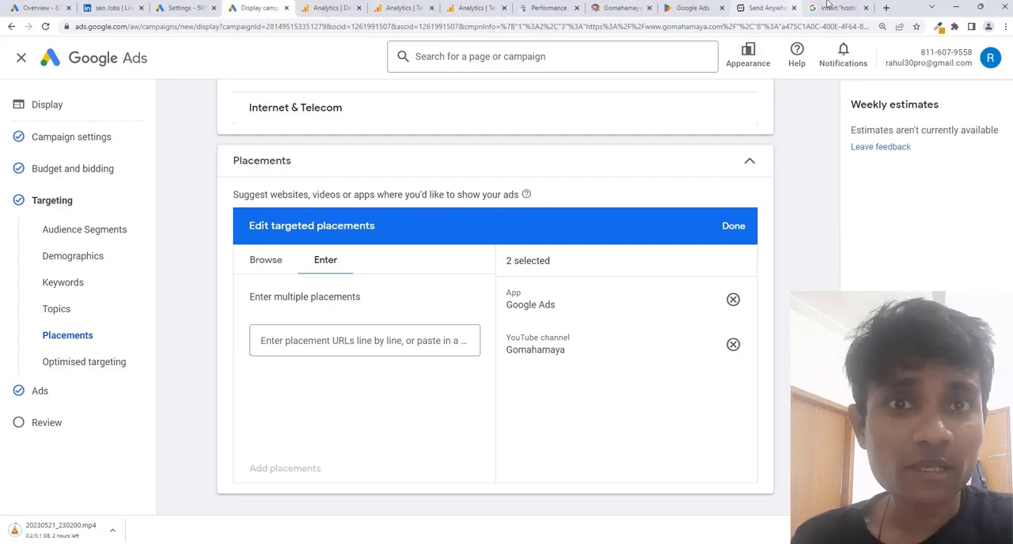
Search Google for intext:"hosting" in a new tab to find potential placement websites.
click(886, 8)
text(intext:"hosting")
key(Return)
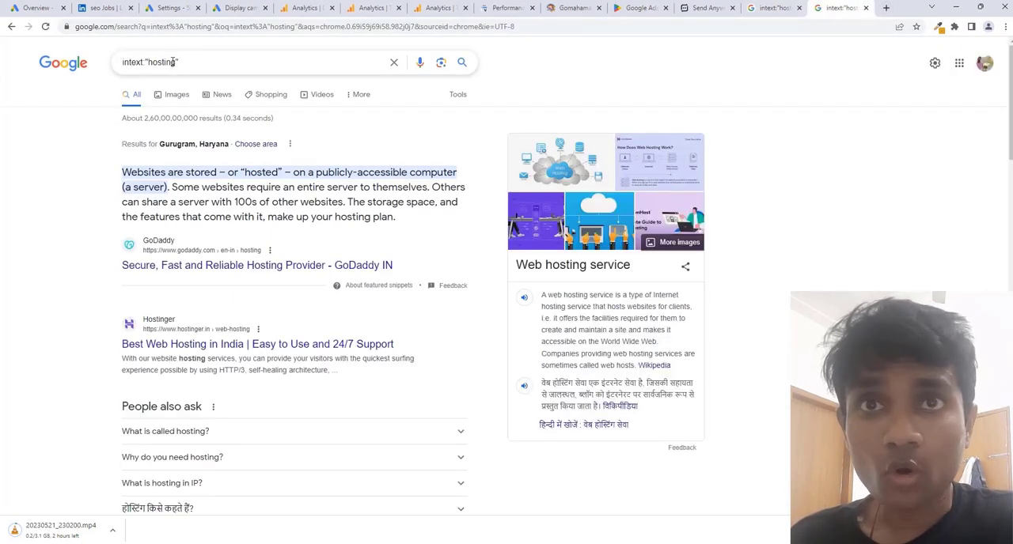
Change the quoted search term to "buy tshirt" and run the intext search.
drag(174, 62, 149, 63)
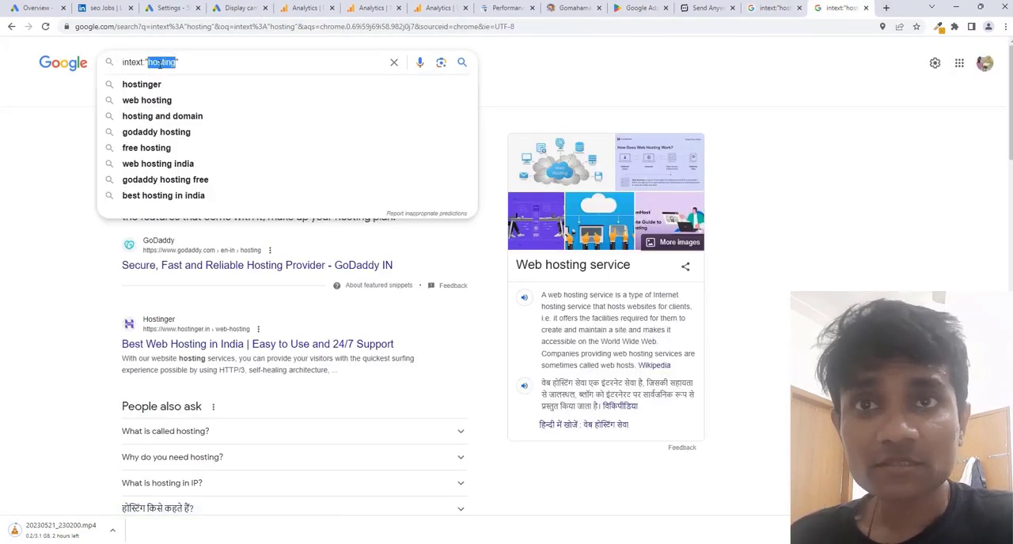
text(buy t)
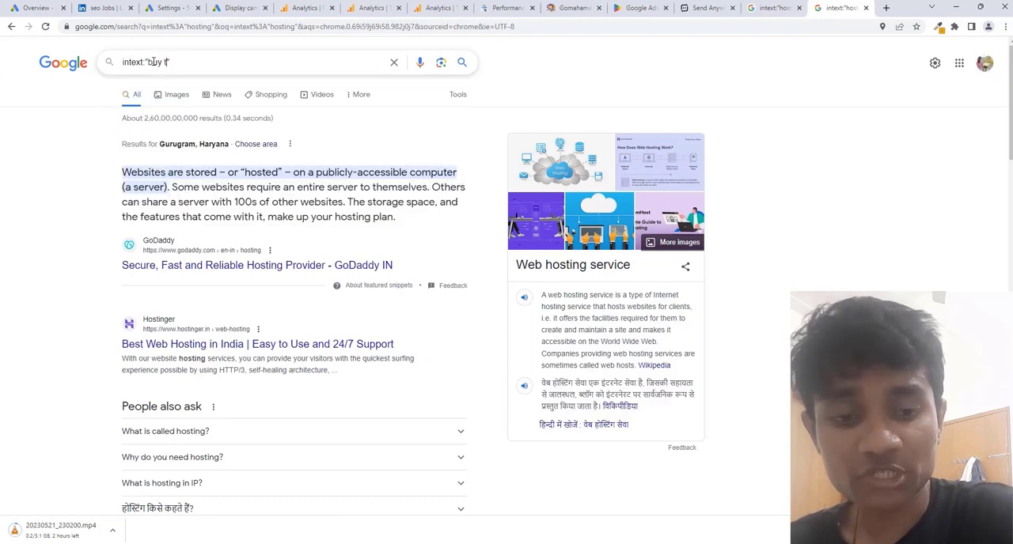
text(shirt)
key(Return)
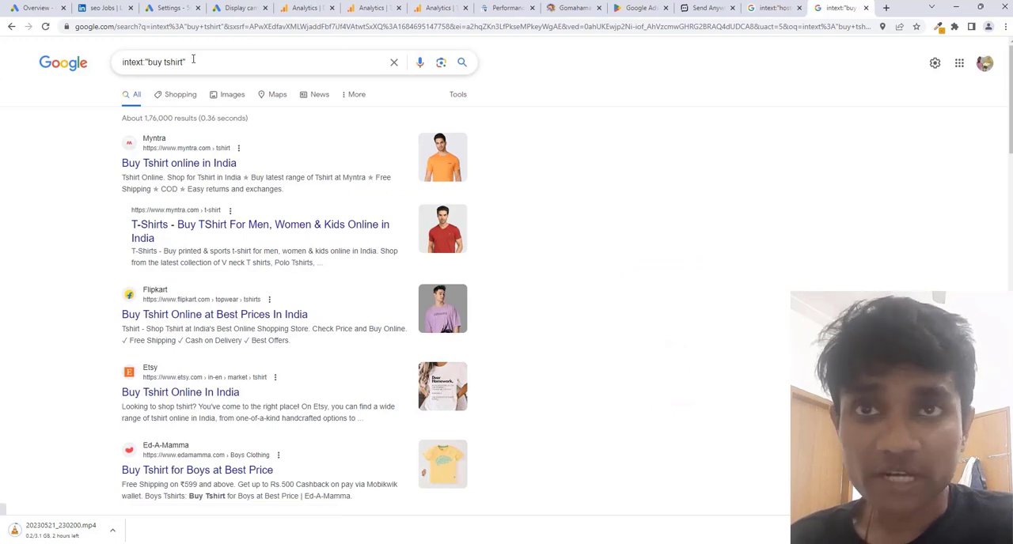
Replace "buy" with "best" in the quoted term and search for intext:"best tshirt".
drag(183, 61, 146, 62)
double_click(151, 61)
text(best)
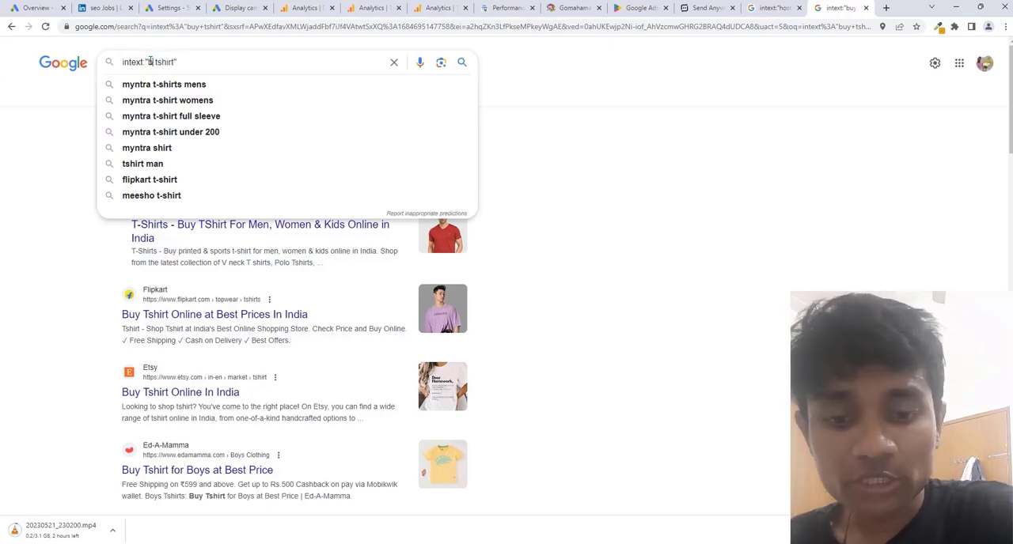
key(Return)
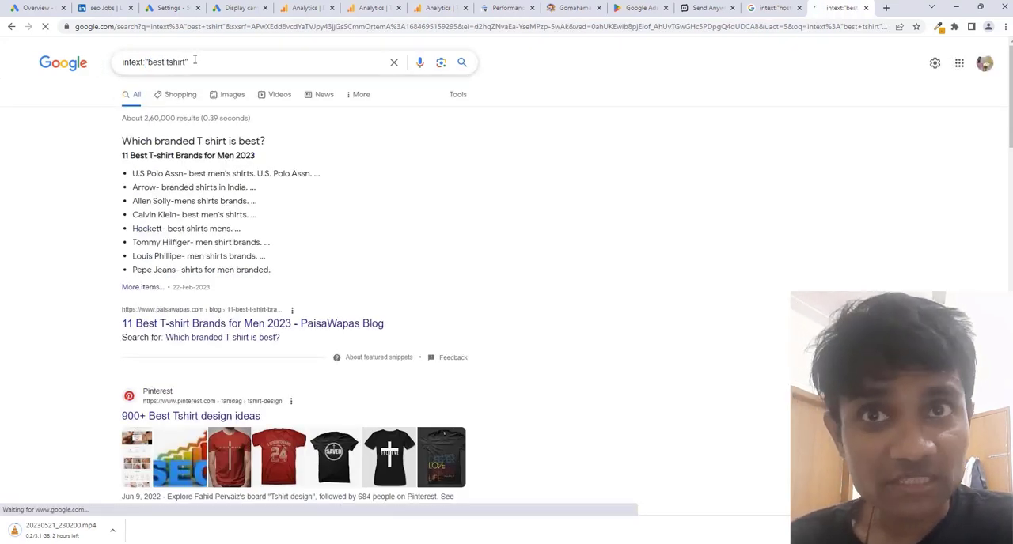
drag(190, 61, 121, 62)
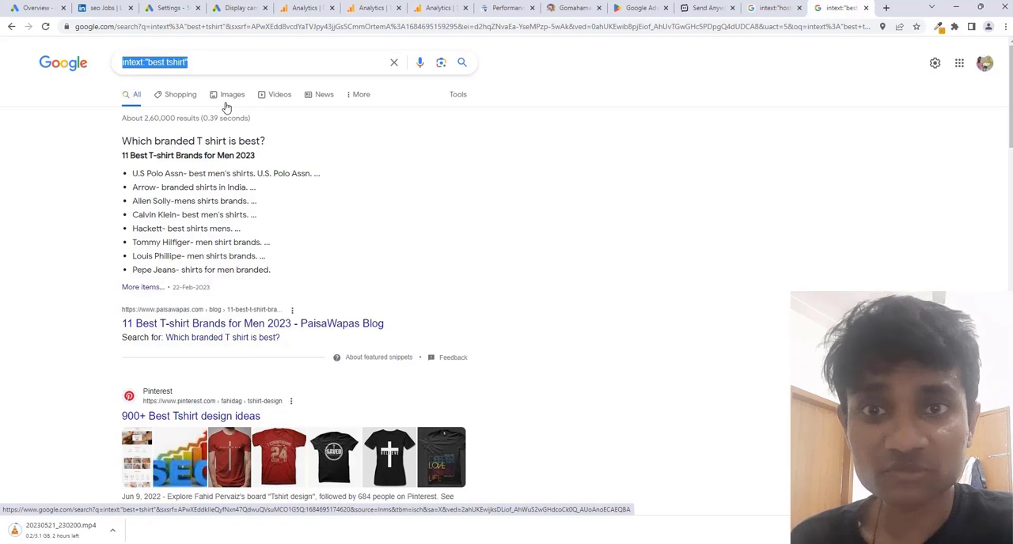
click(186, 62)
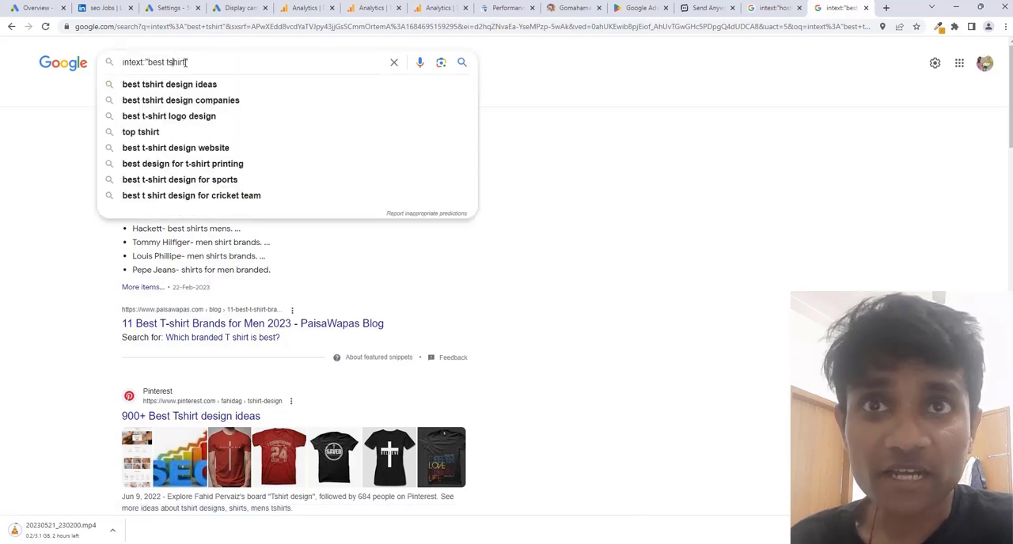
click(586, 198)
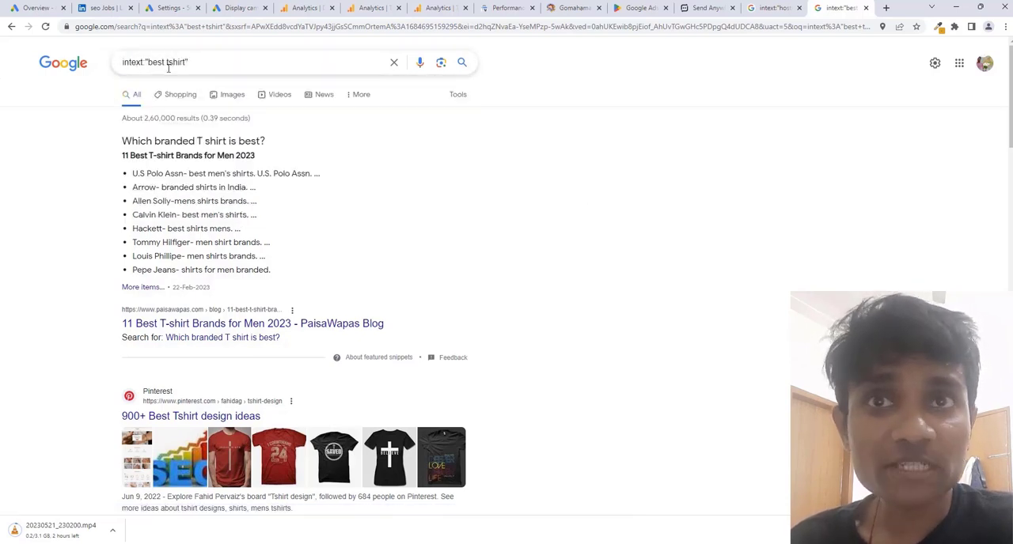
Look through the intext:"best tshirt" search results for websites suitable as ad placements.
scroll(253, 186, down, 2)
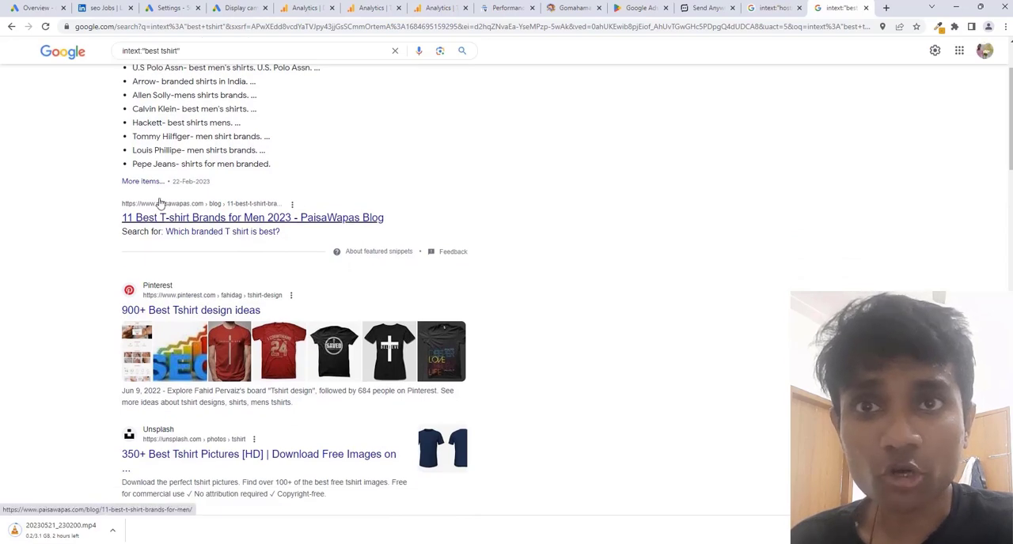
scroll(161, 198, up, 1)
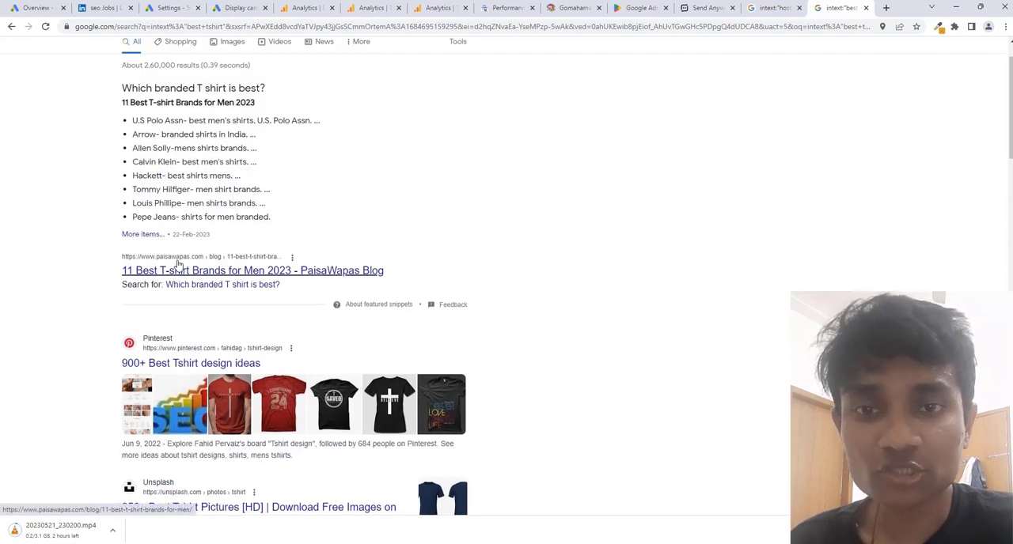
scroll(174, 269, down, 2)
scroll(190, 254, down, 5)
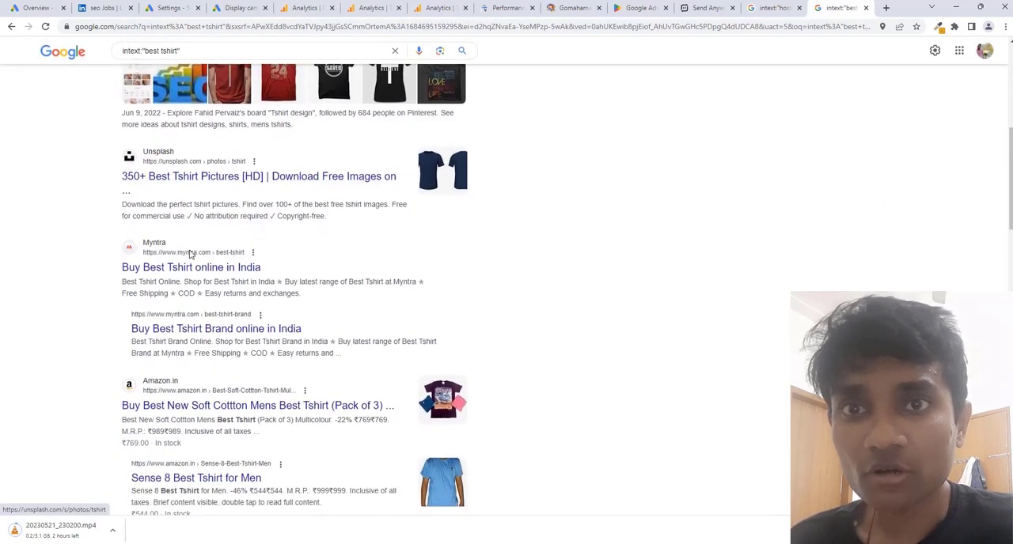
scroll(190, 254, down, 7)
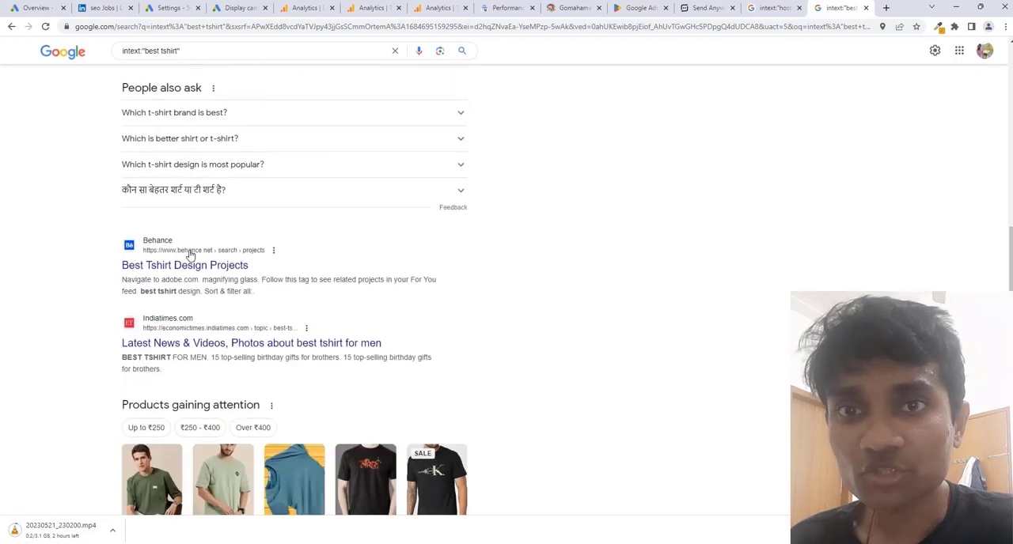
scroll(190, 255, down, 3)
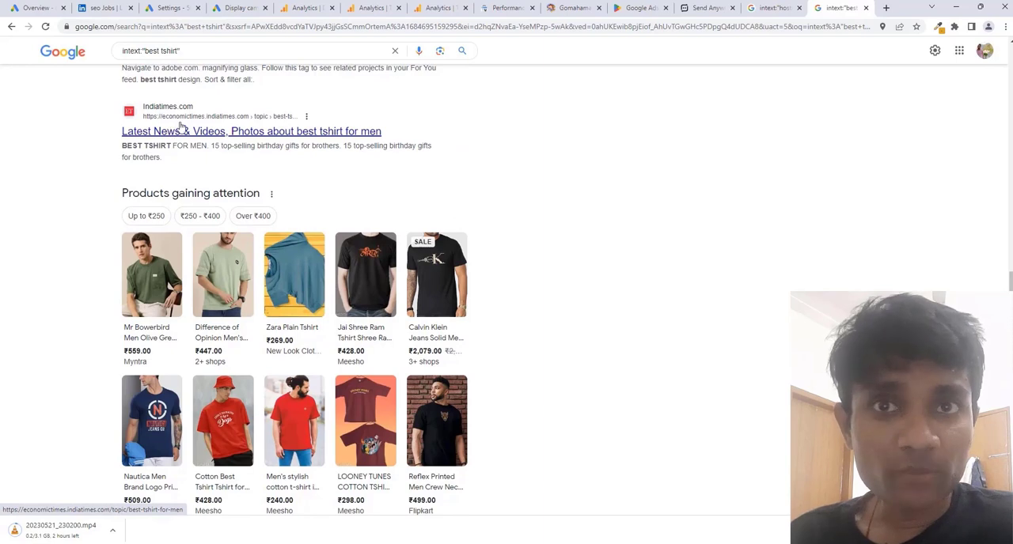
scroll(192, 181, down, 3)
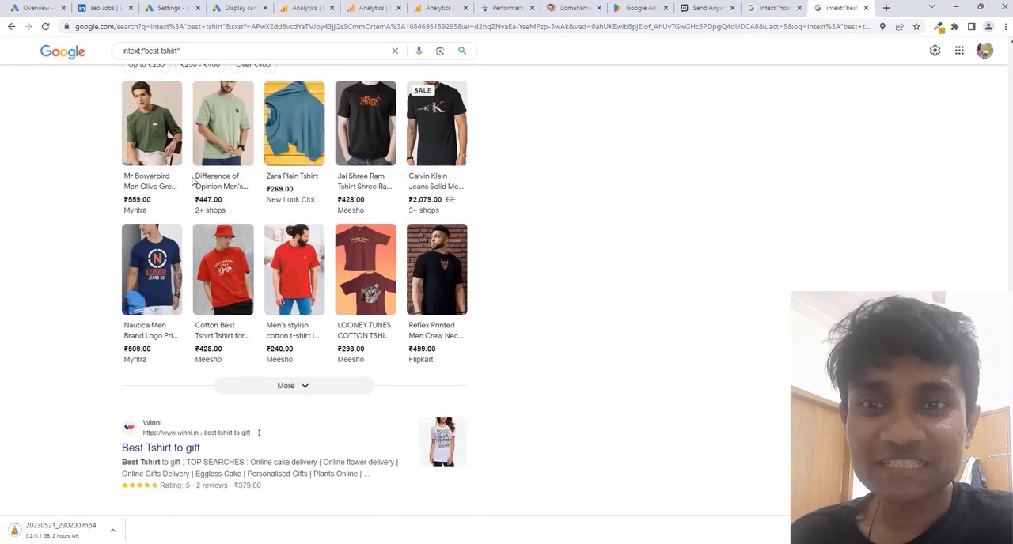
scroll(192, 180, down, 5)
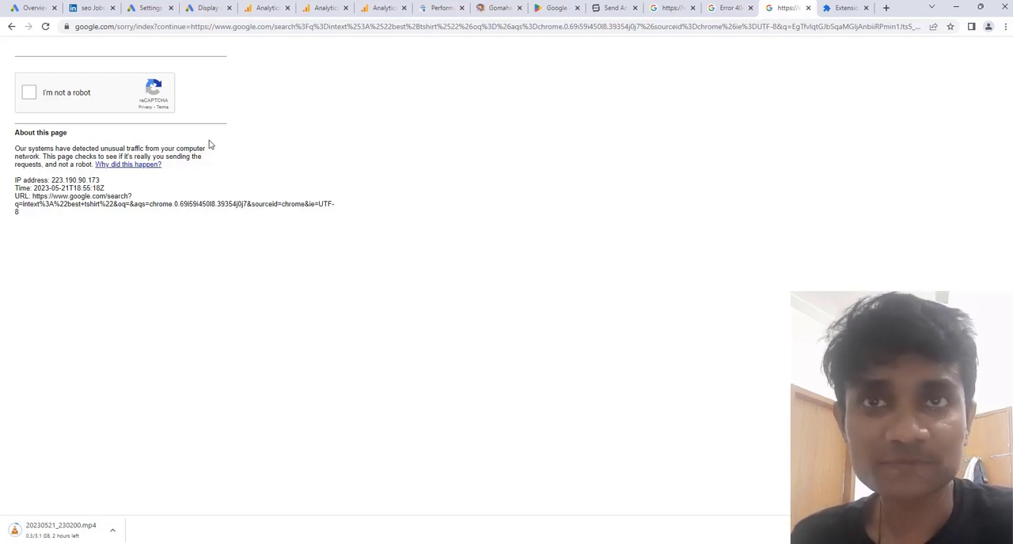
Return to the Google Ads campaign draft and finish editing the targeted placements, keeping the selected app and YouTube channel.
click(210, 10)
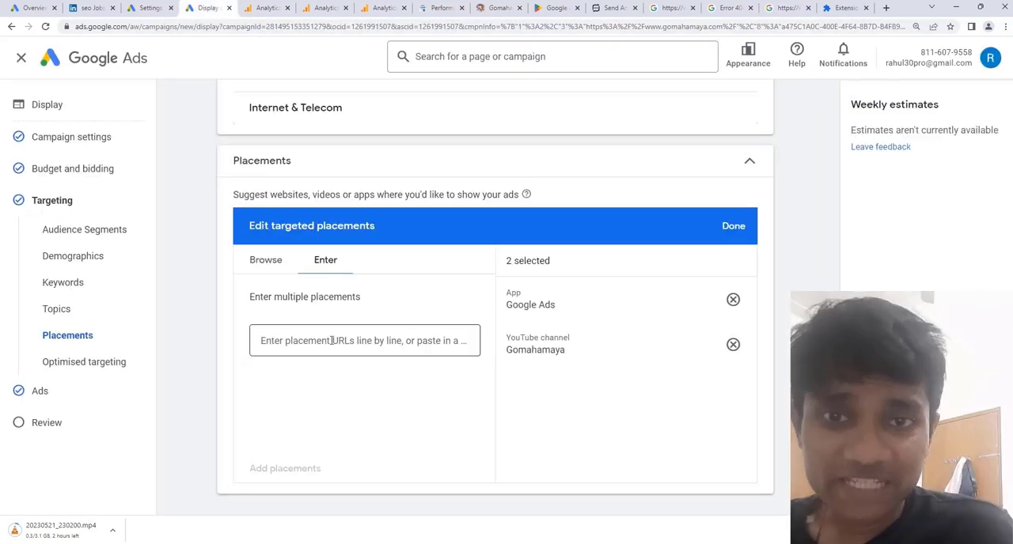
click(268, 262)
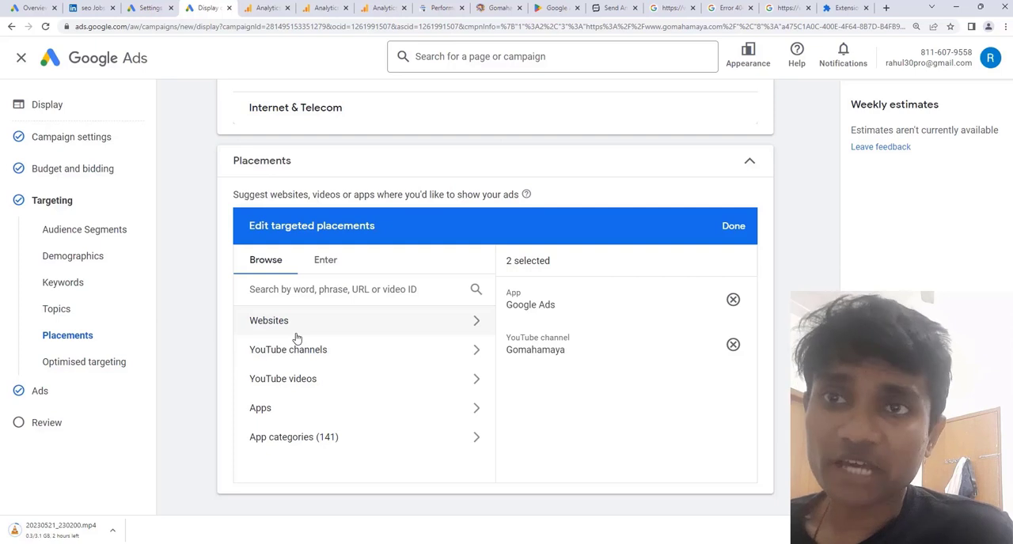
click(728, 228)
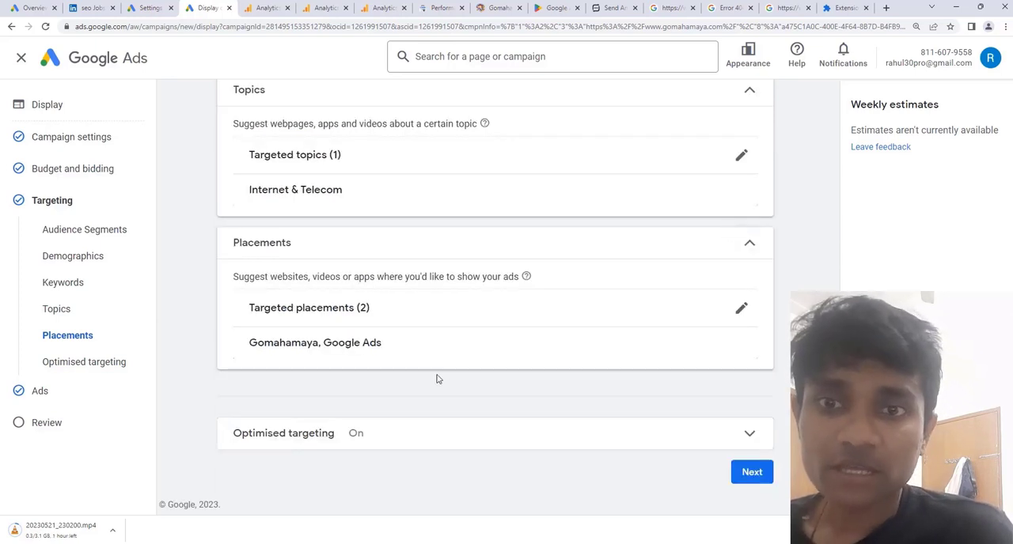
Check the optimised targeting setting, leave it enabled, and continue to ad creation.
click(400, 436)
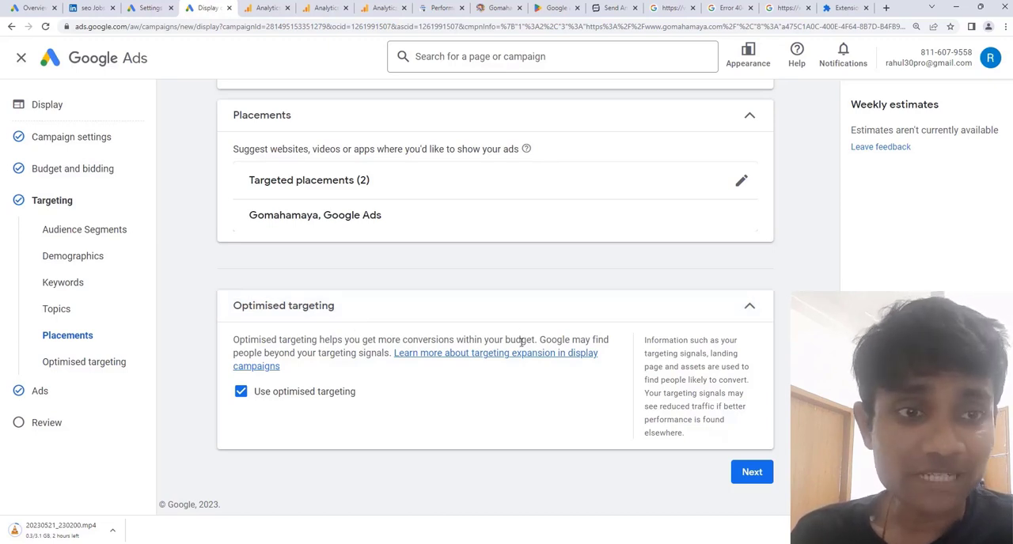
click(756, 472)
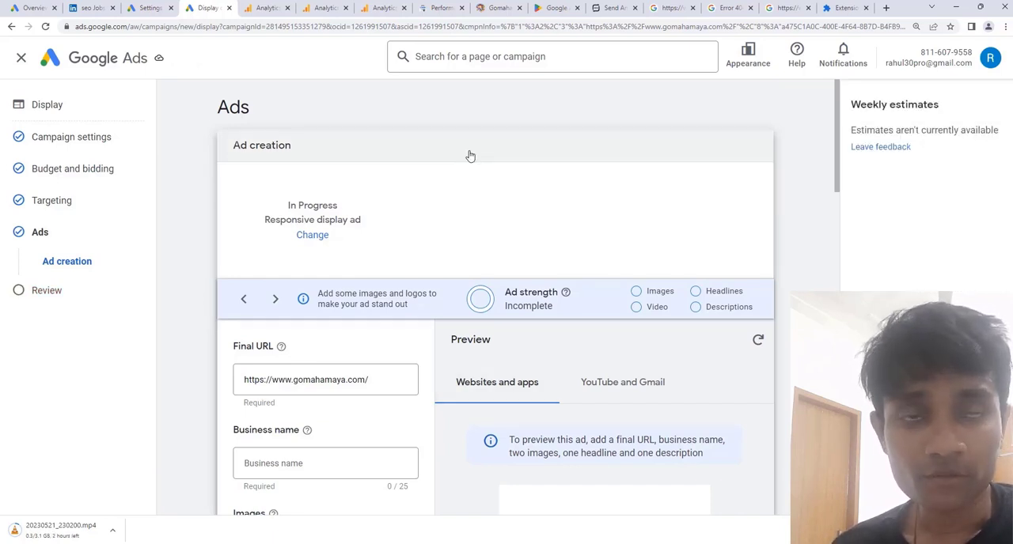
Enter gomahamaya as the business name of the responsive display ad.
scroll(470, 156, down, 3)
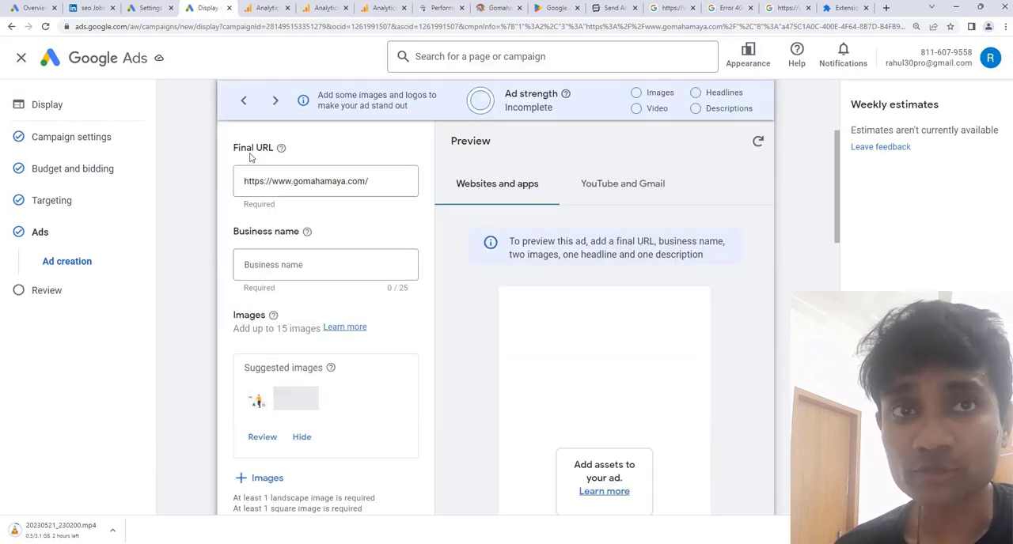
drag(377, 181, 237, 186)
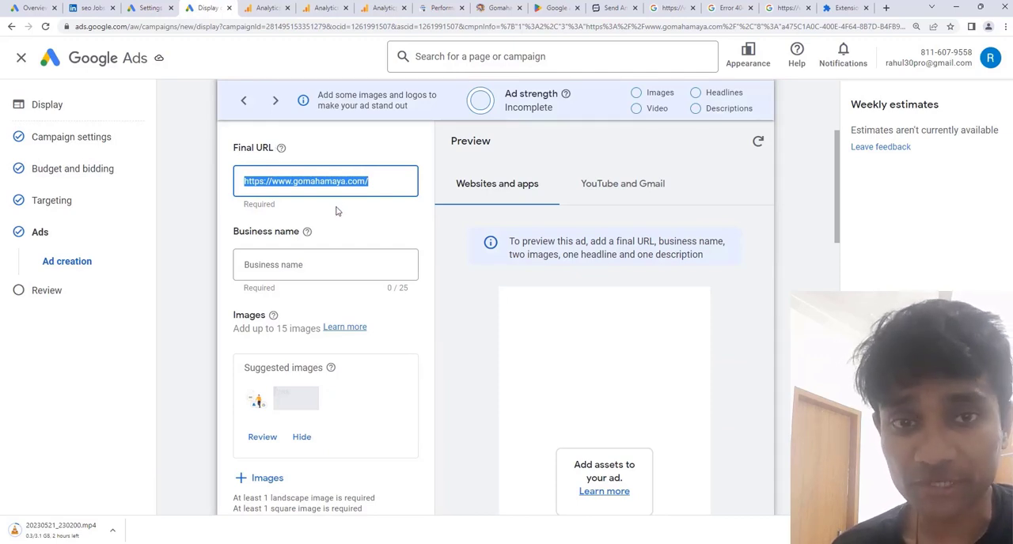
click(287, 265)
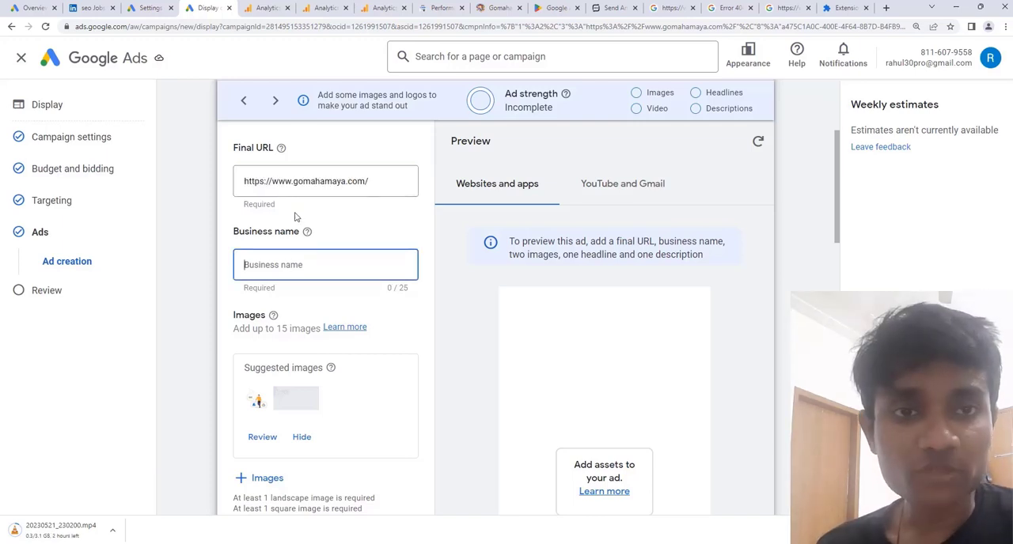
text(gomahamaya)
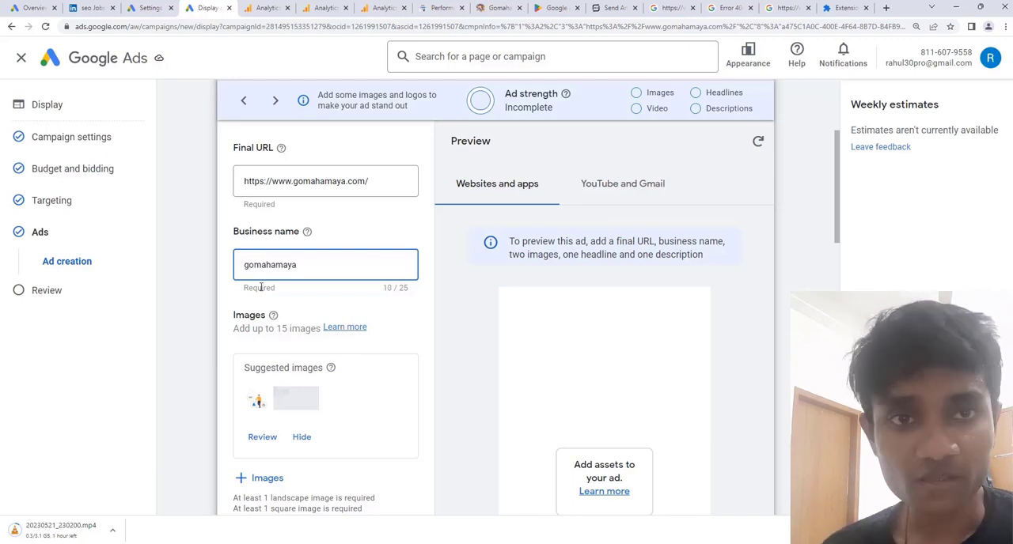
Add the recent Google Search Ads Keyword Planner Tutorial image to the ad and remove its narrow portrait crop.
scroll(293, 278, down, 1)
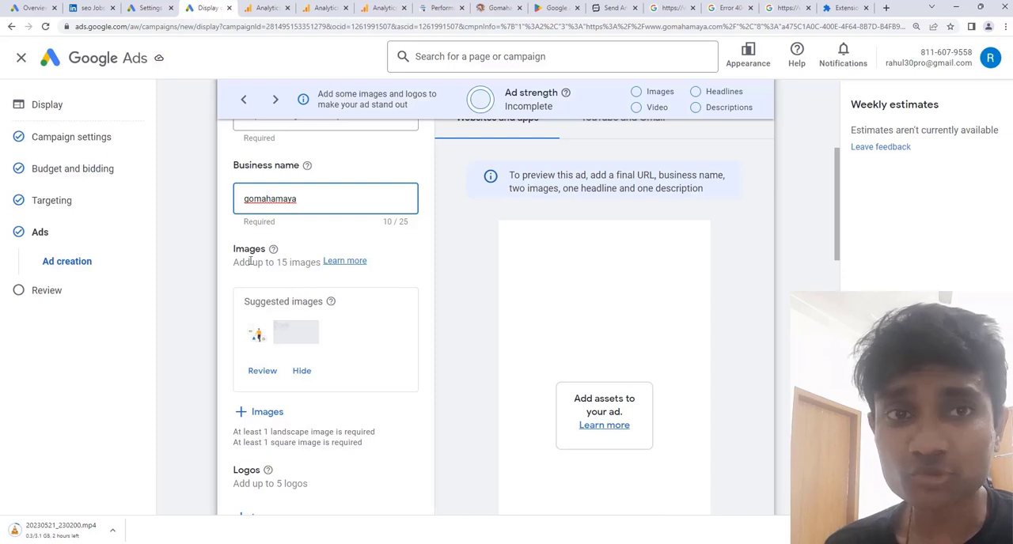
drag(235, 262, 319, 263)
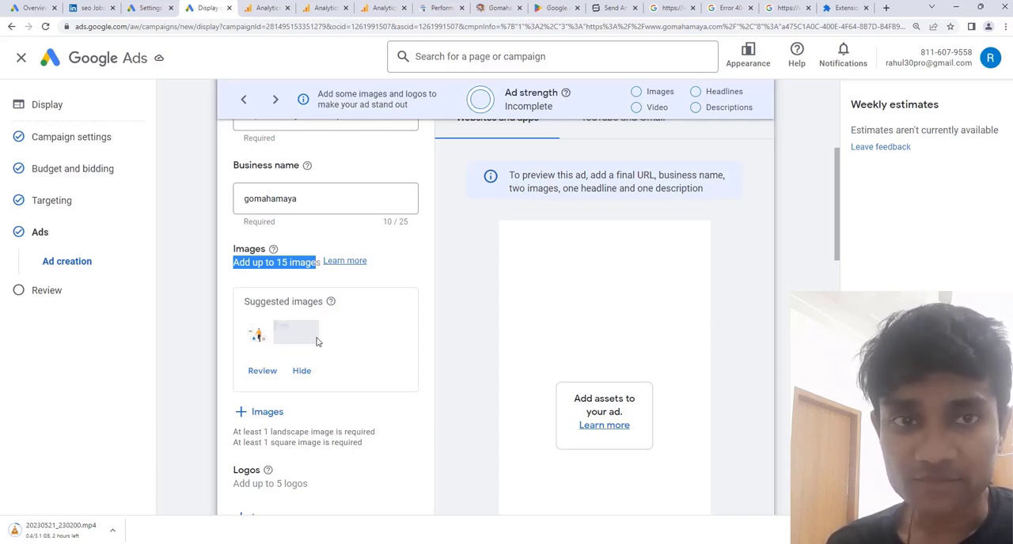
click(264, 417)
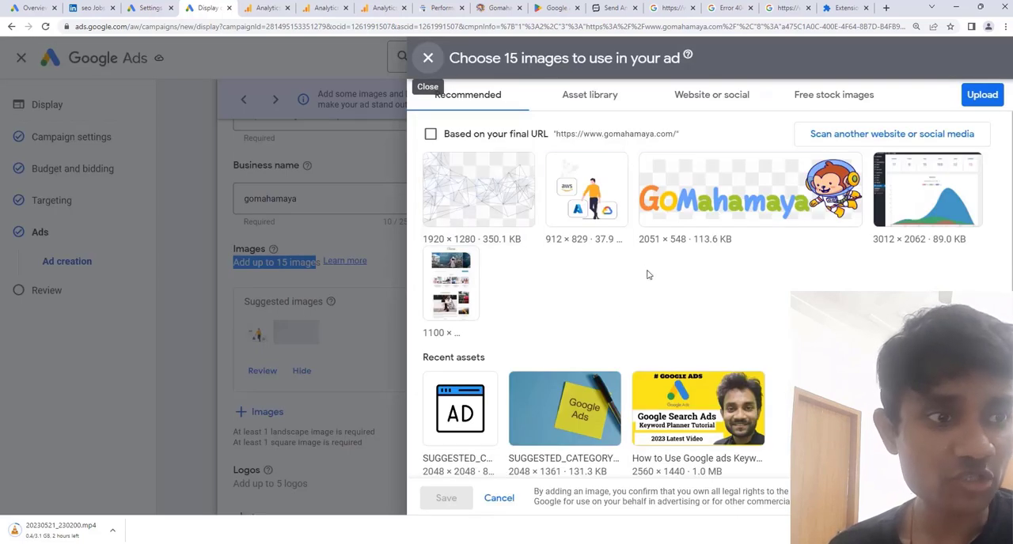
click(675, 419)
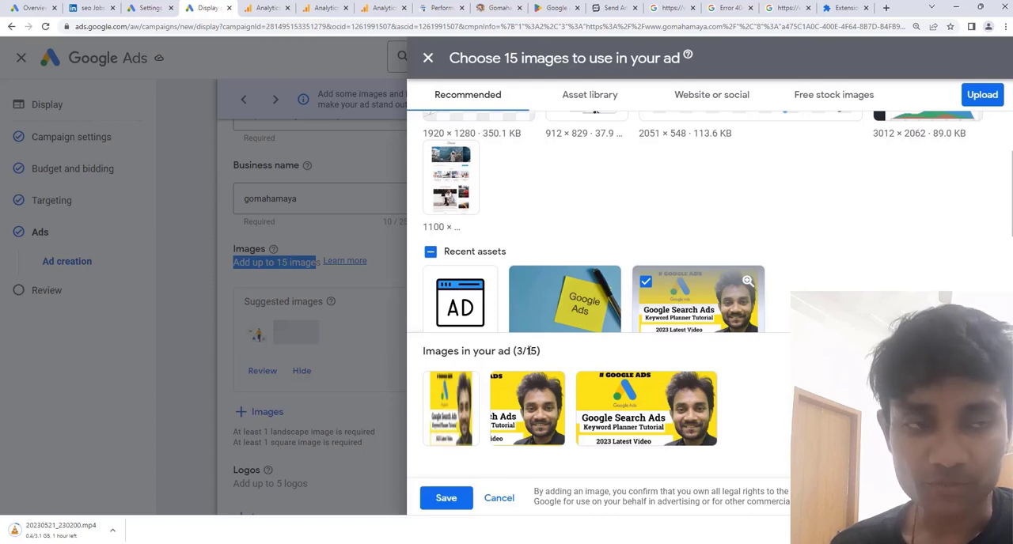
mouse_move(443, 391)
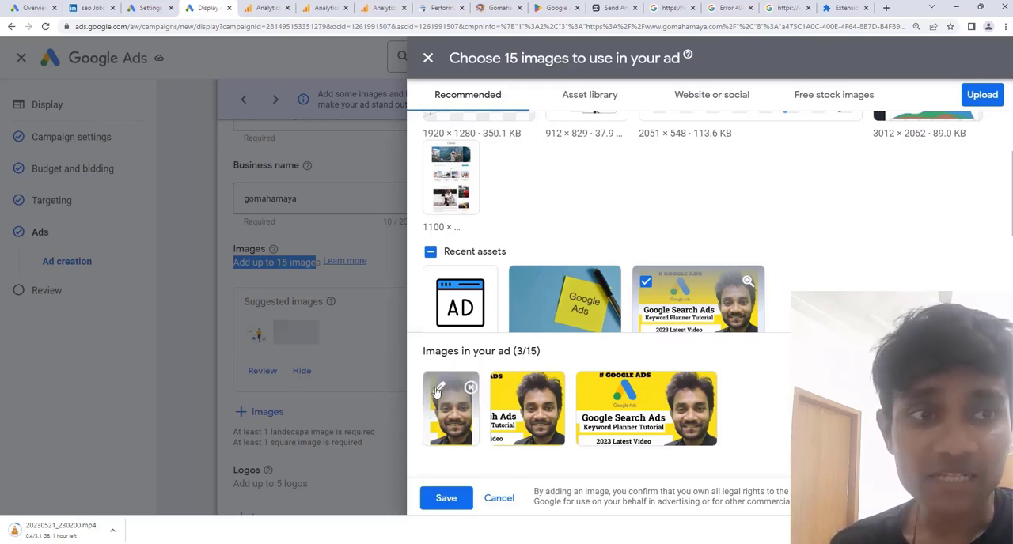
click(470, 388)
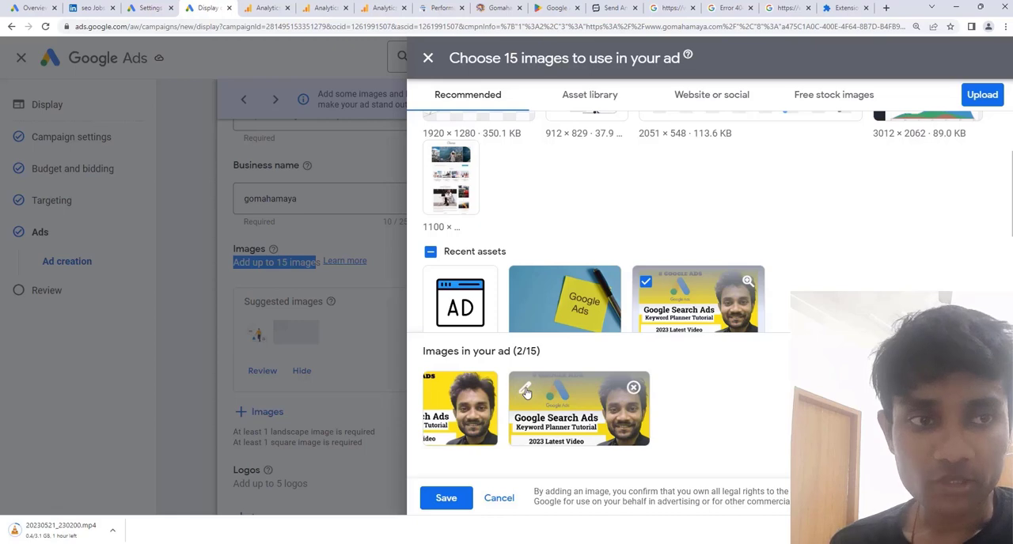
Edit the tutorial image's crops, shifting the 1.91:1 frame slightly down and moving the 1:1 frame over the logo and title text.
click(525, 390)
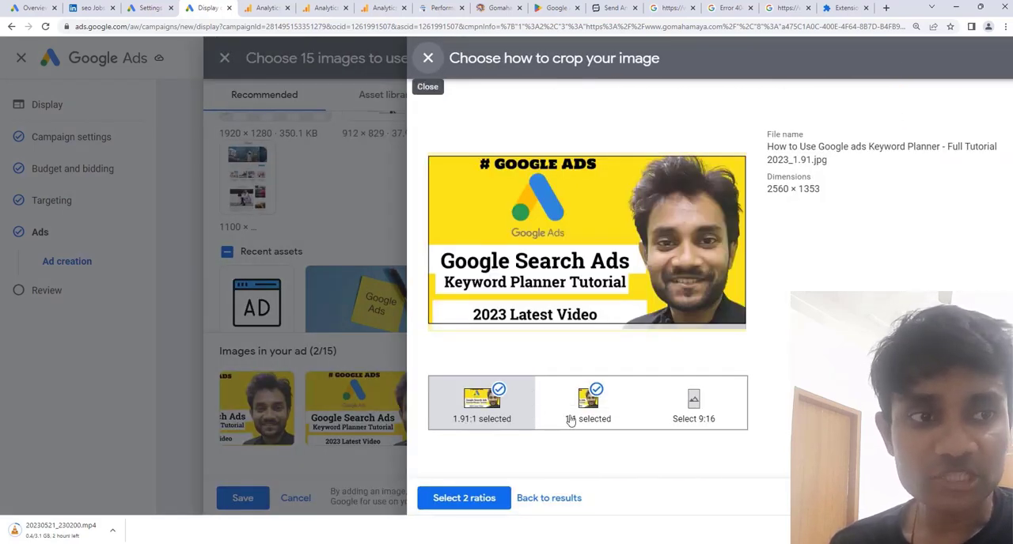
click(592, 272)
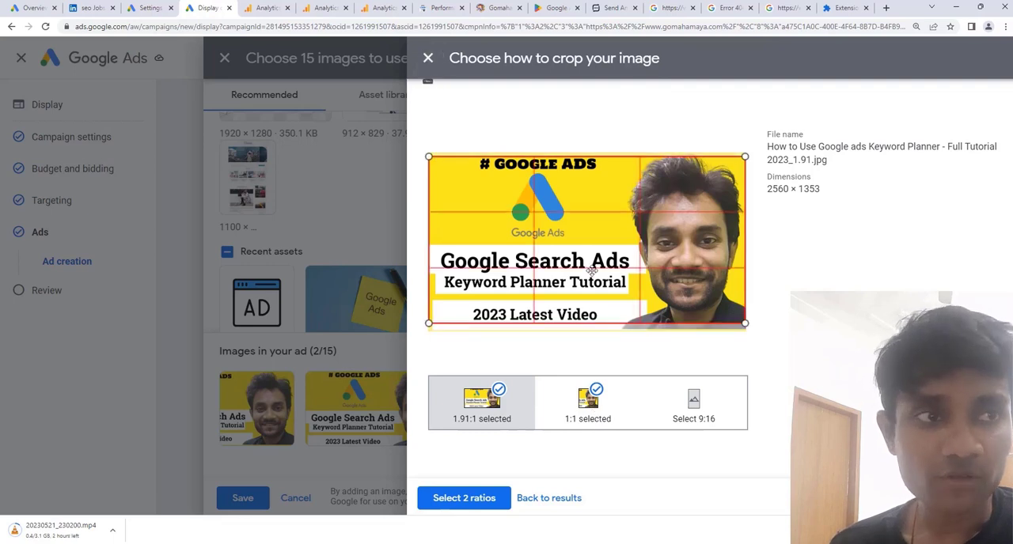
drag(592, 271, 588, 277)
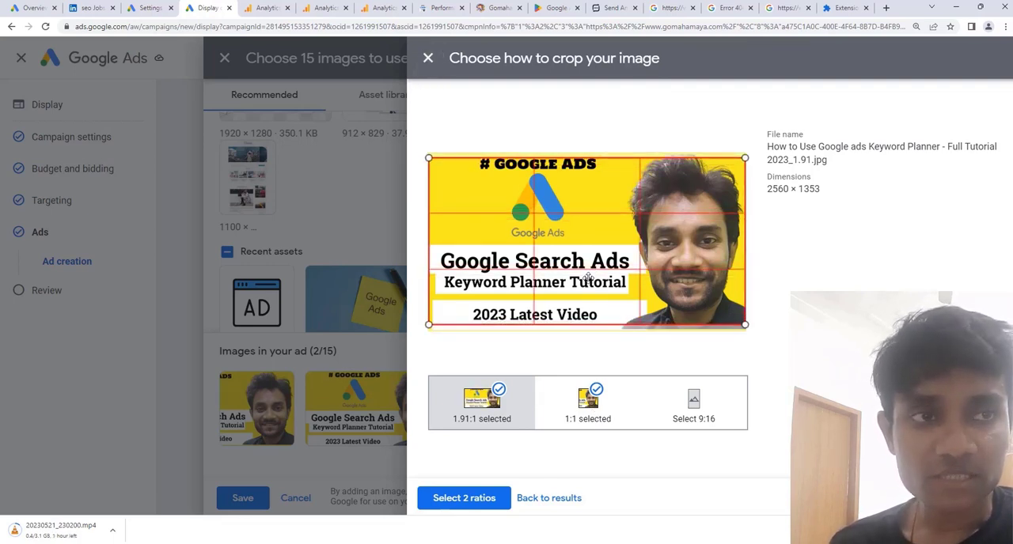
click(586, 426)
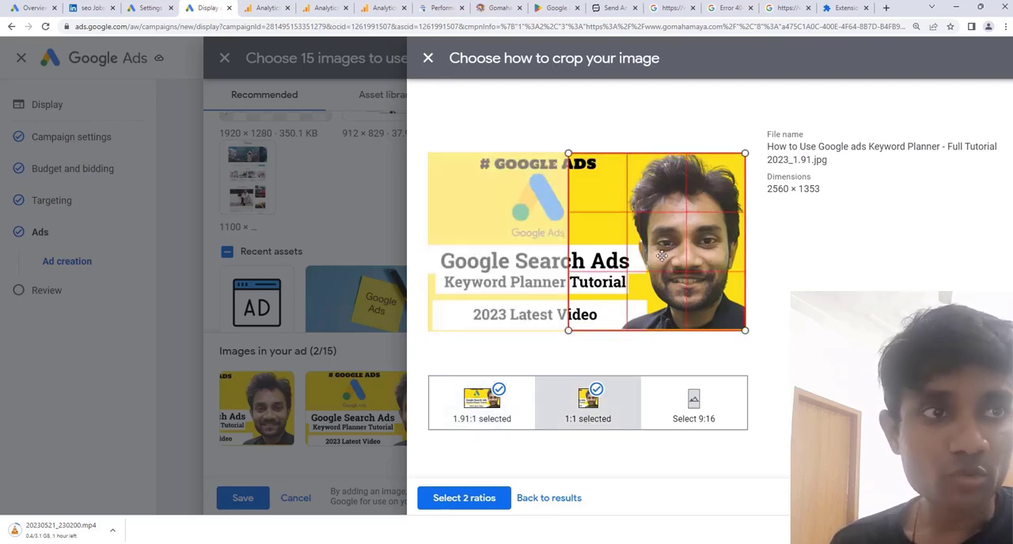
drag(648, 257, 541, 260)
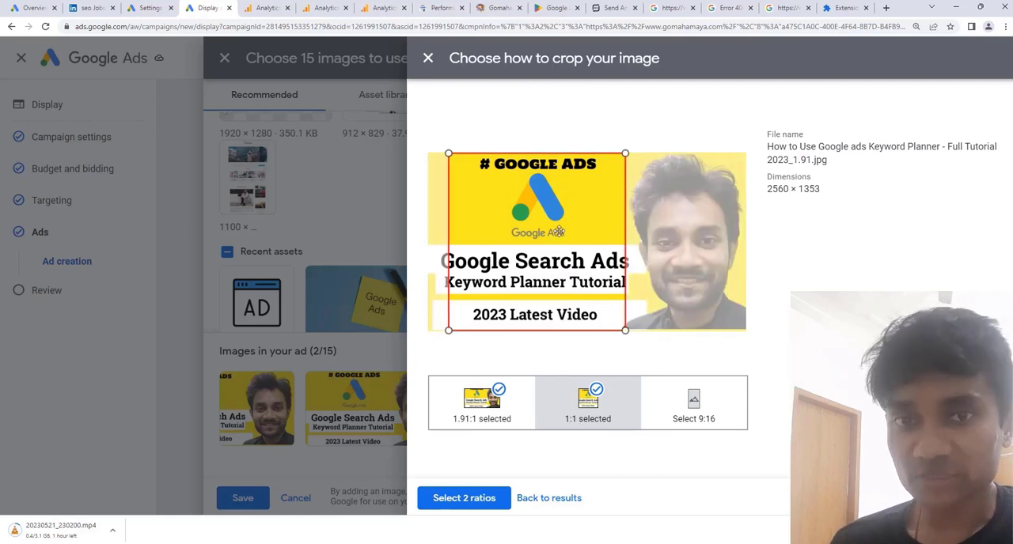
Add a 9:16 crop framed on the man's portrait and apply all three image ratios.
click(693, 405)
drag(597, 292, 697, 291)
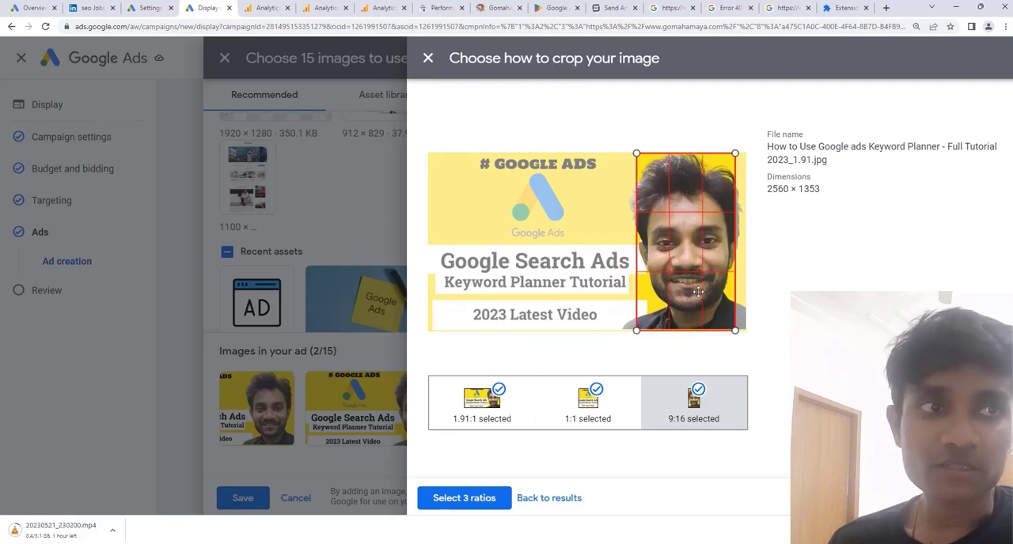
drag(697, 292, 697, 292)
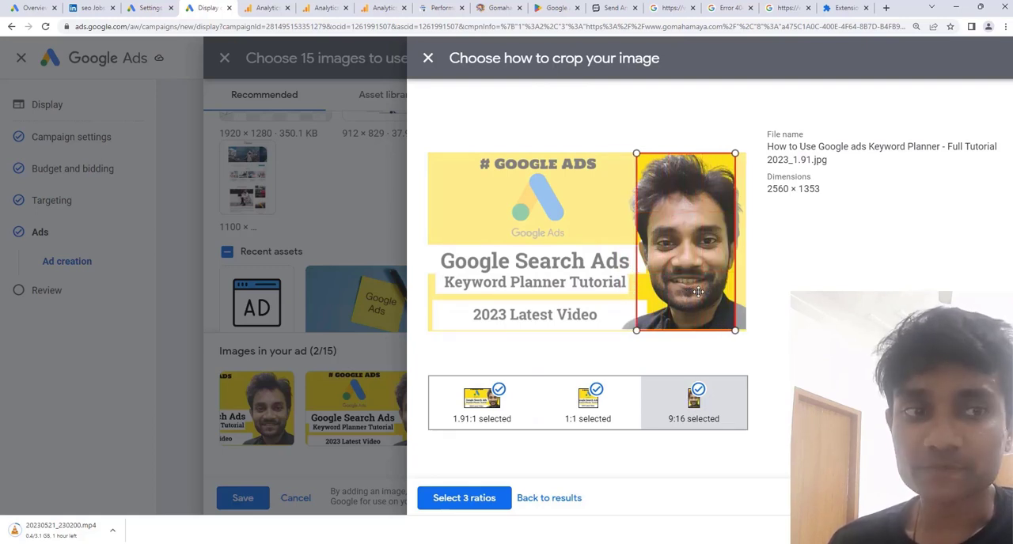
click(463, 499)
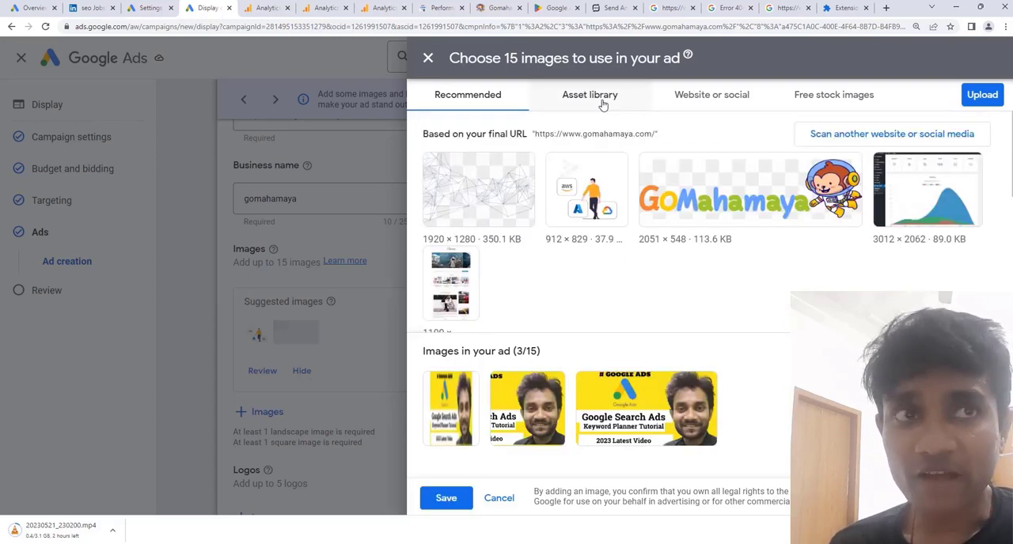
Look through the asset library and the images scanned from the gomahamaya.com website for further ad images.
click(601, 98)
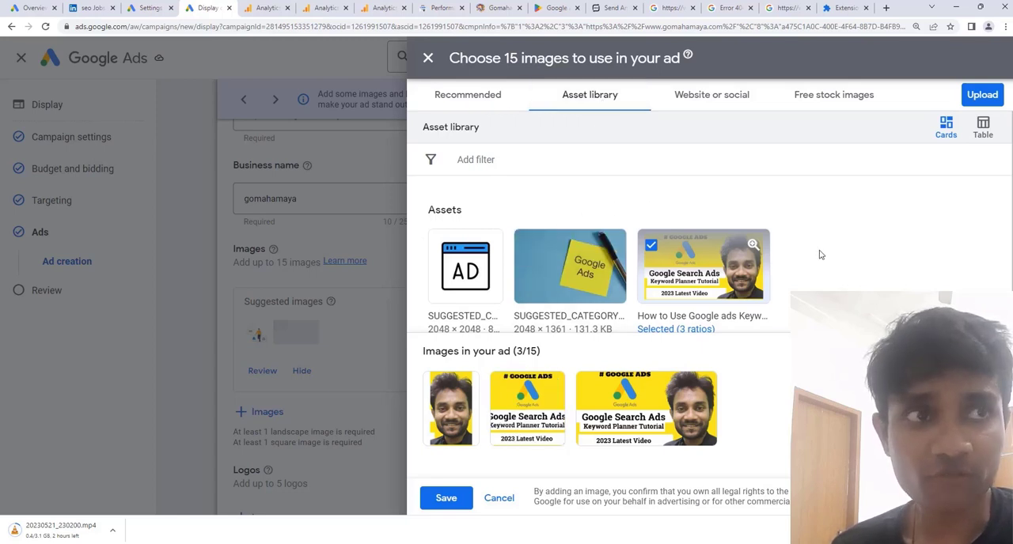
click(722, 99)
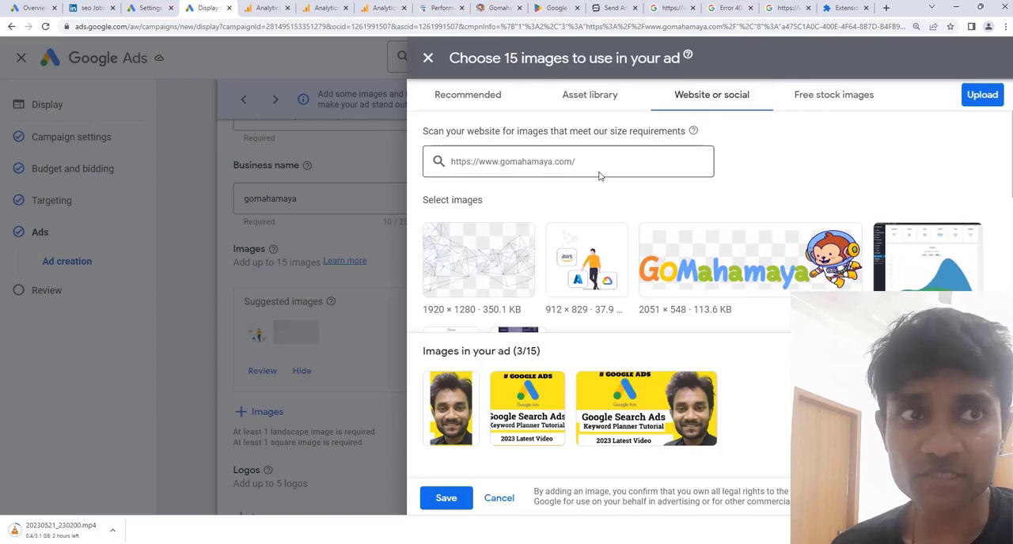
scroll(584, 181, down, 3)
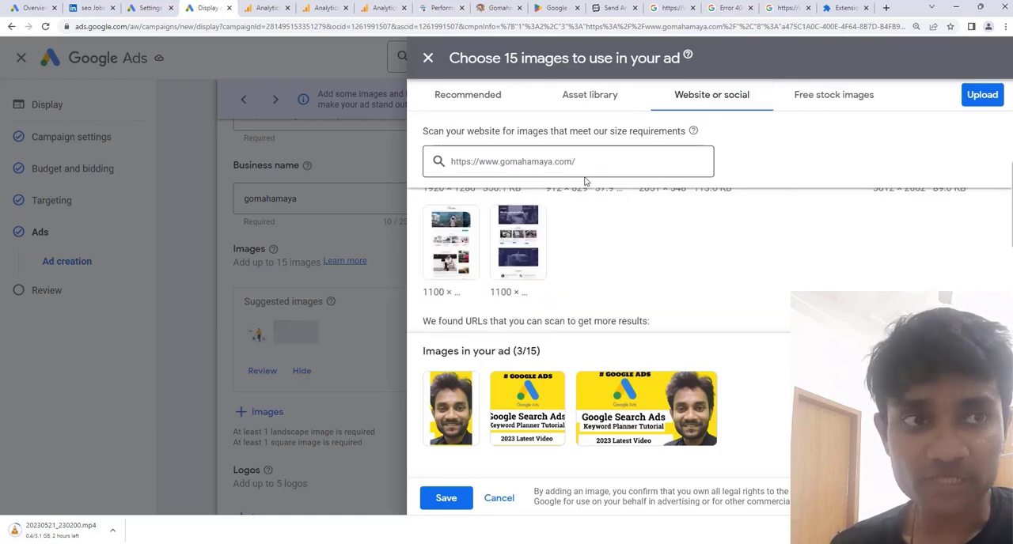
scroll(584, 180, up, 3)
scroll(584, 181, down, 1)
scroll(584, 181, up, 2)
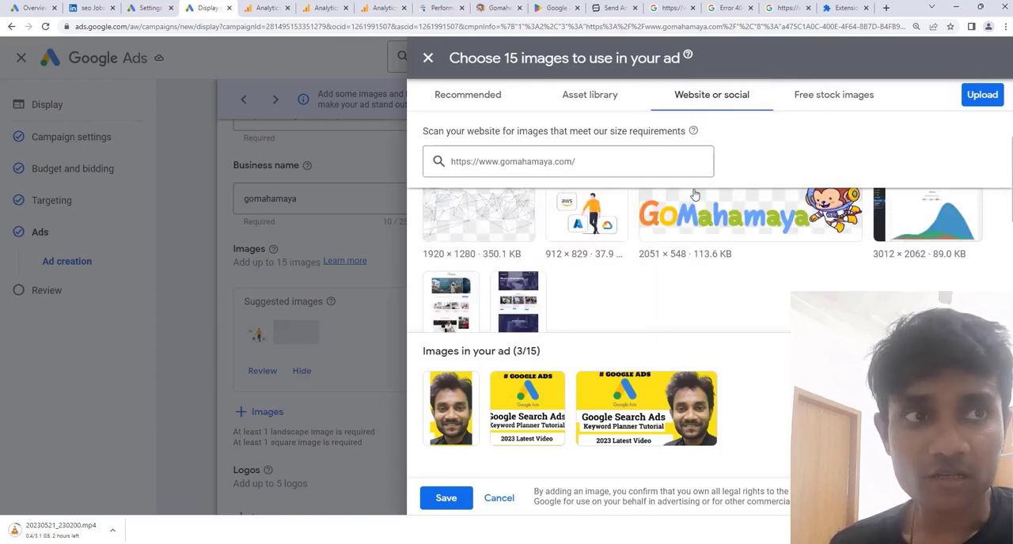
Search the free stock images for "google ads", replacing the website address in the search.
click(806, 104)
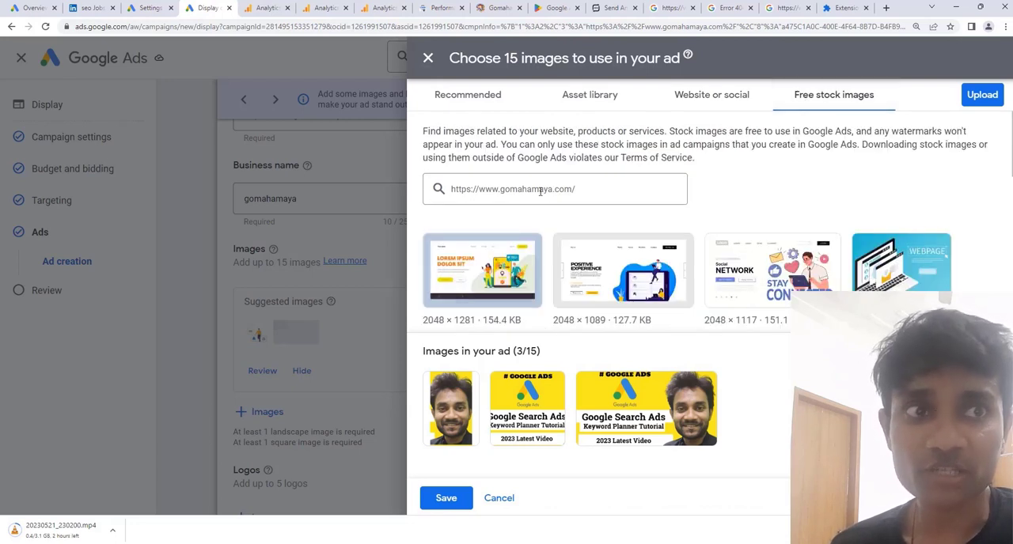
click(519, 189)
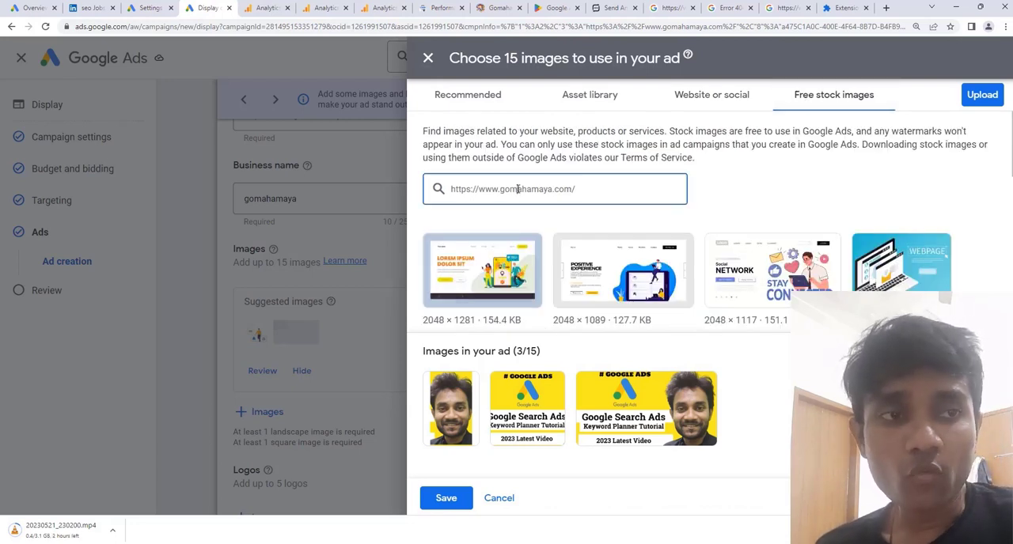
text(google ads)
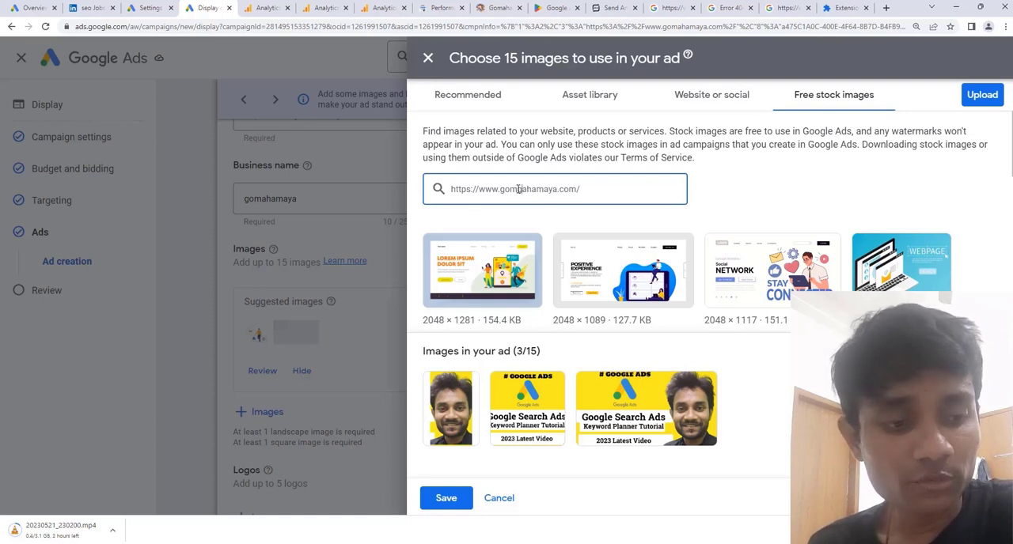
key(ctrl+a)
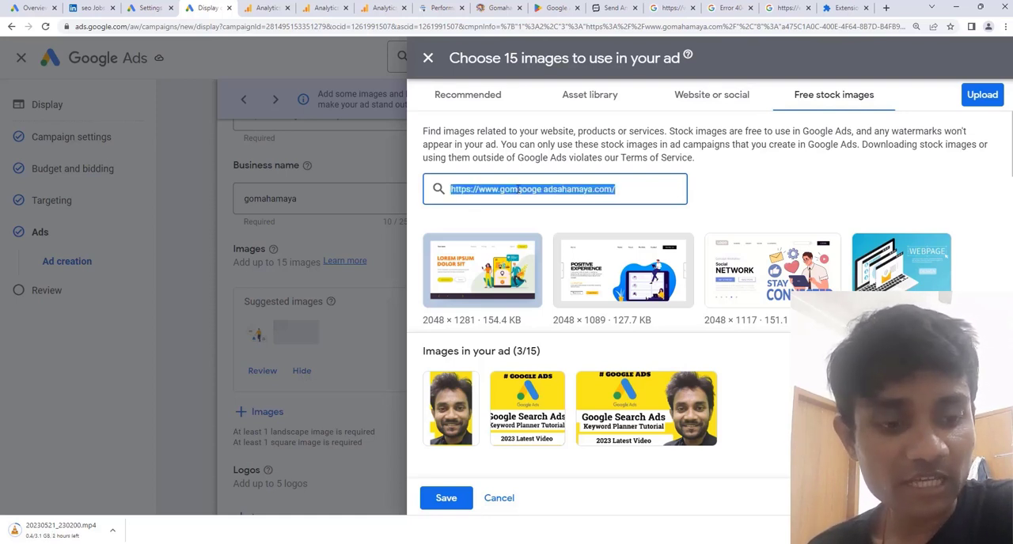
text(google ads)
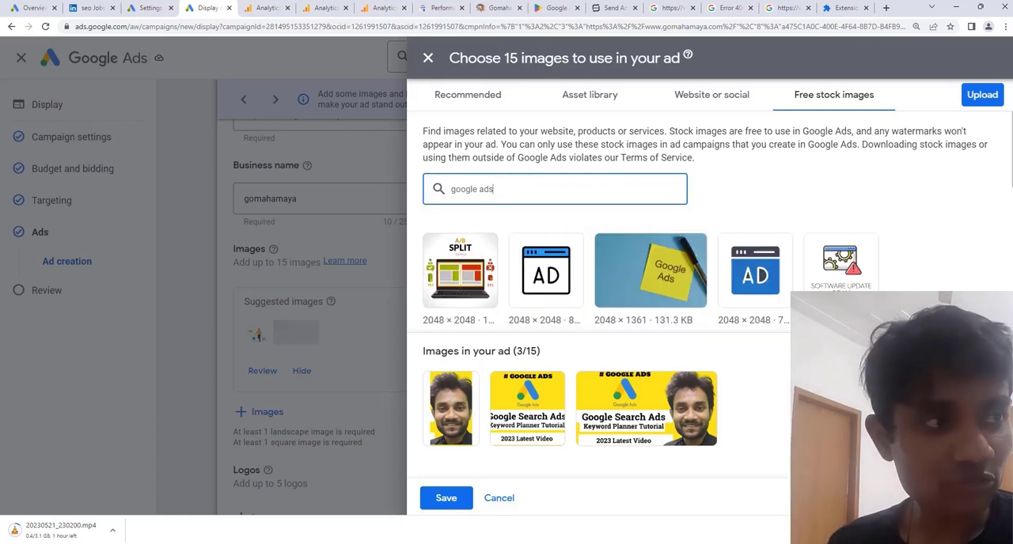
click(506, 351)
click(506, 98)
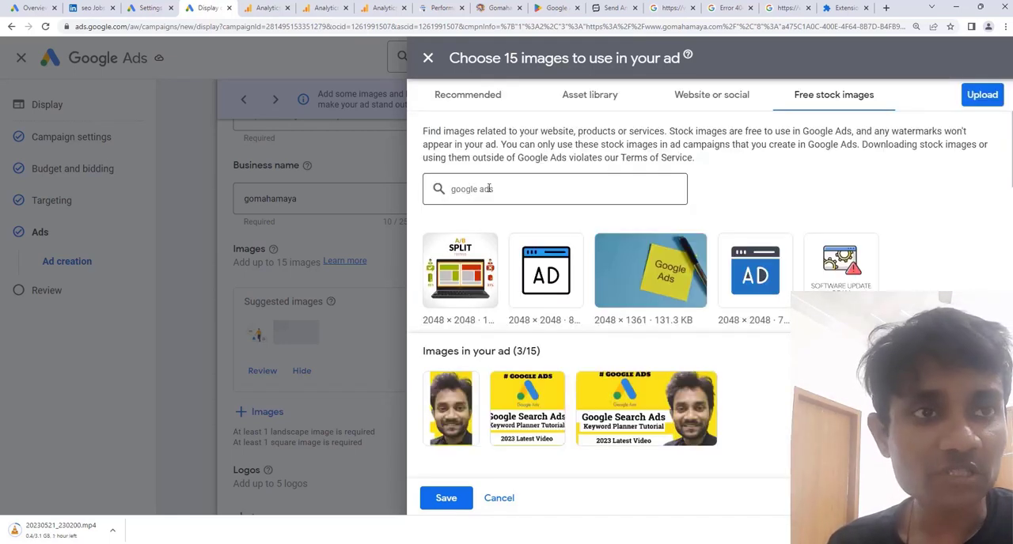
mouse_move(653, 261)
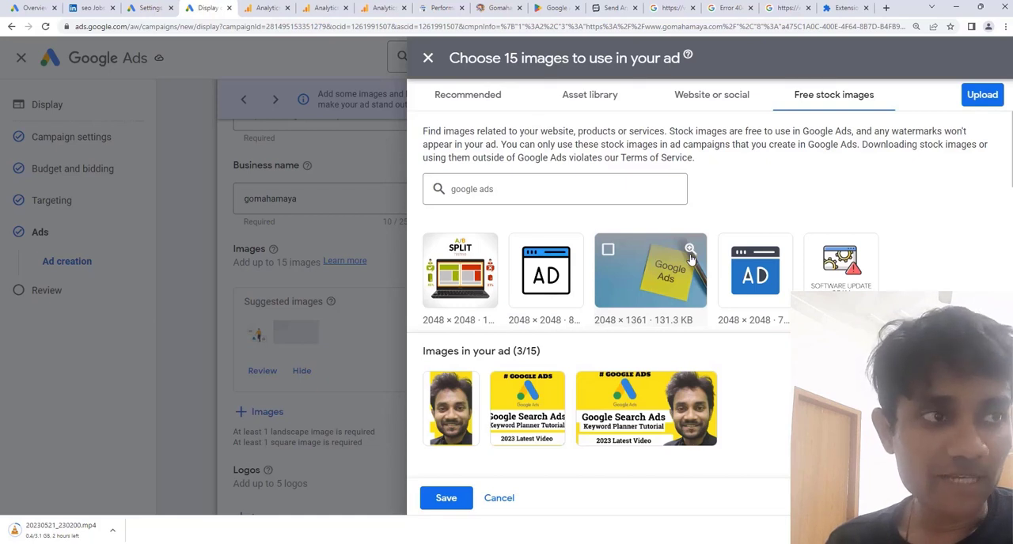
mouse_move(621, 251)
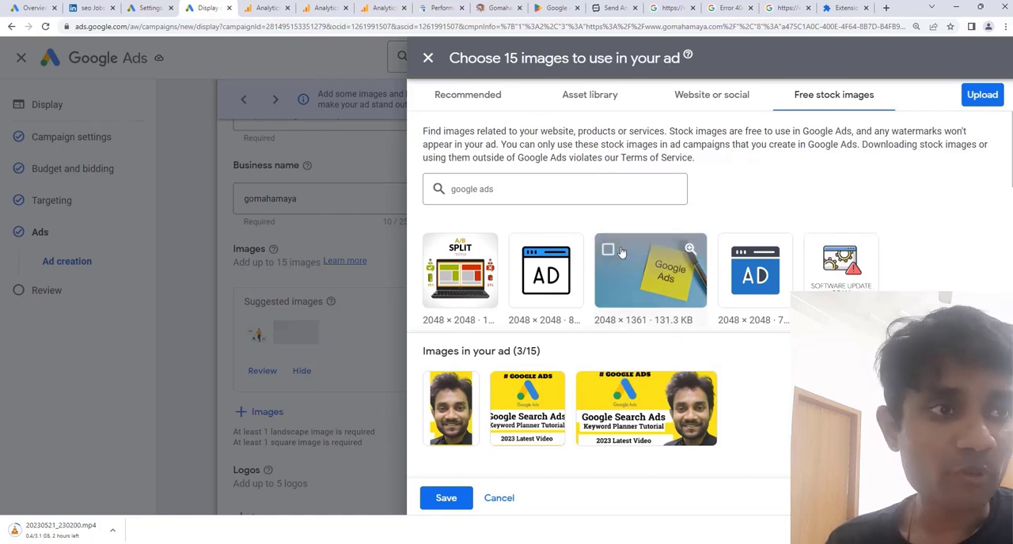
Add the free stock image of a monitor showing "AD" on a yellow circle to the ad's images.
scroll(621, 252, down, 5)
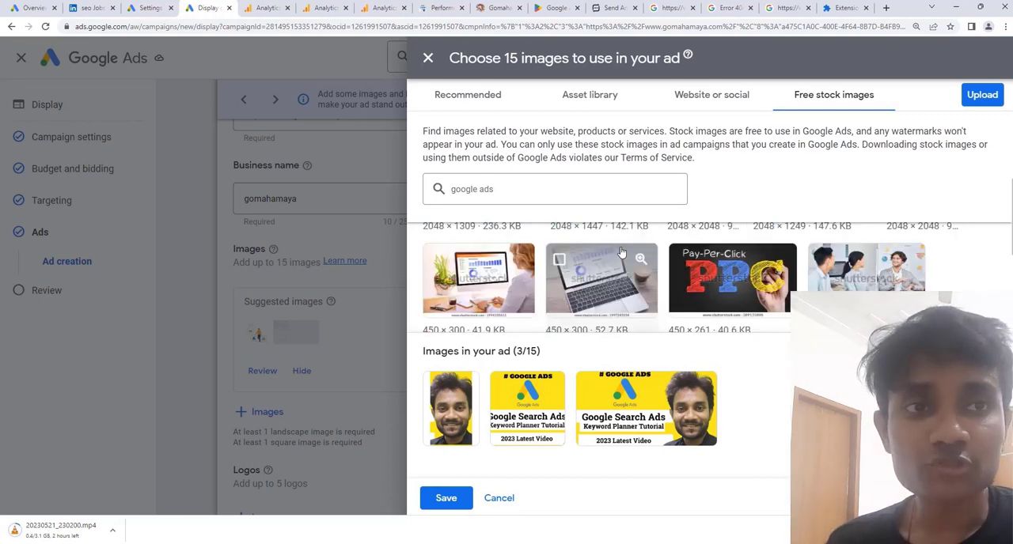
scroll(608, 279, up, 1)
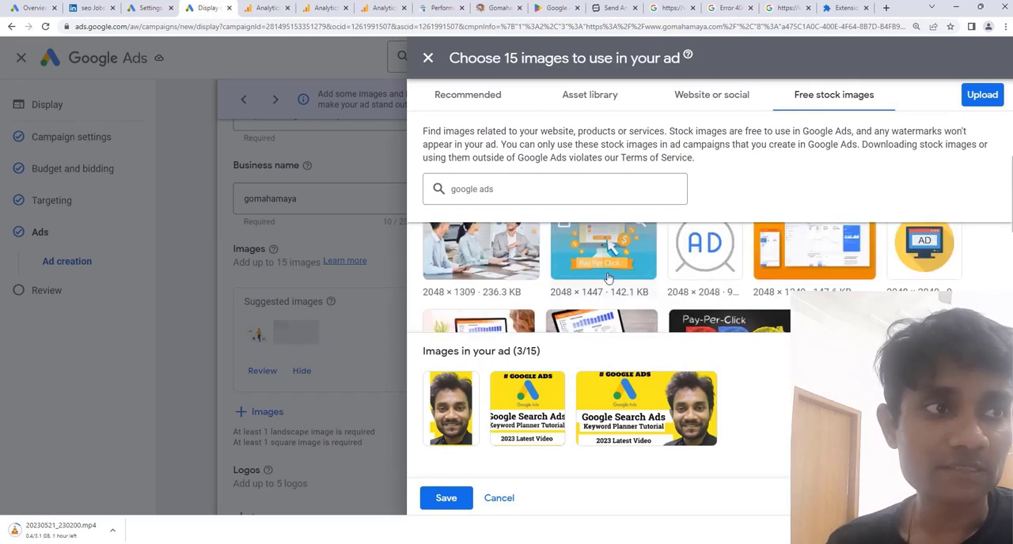
click(922, 260)
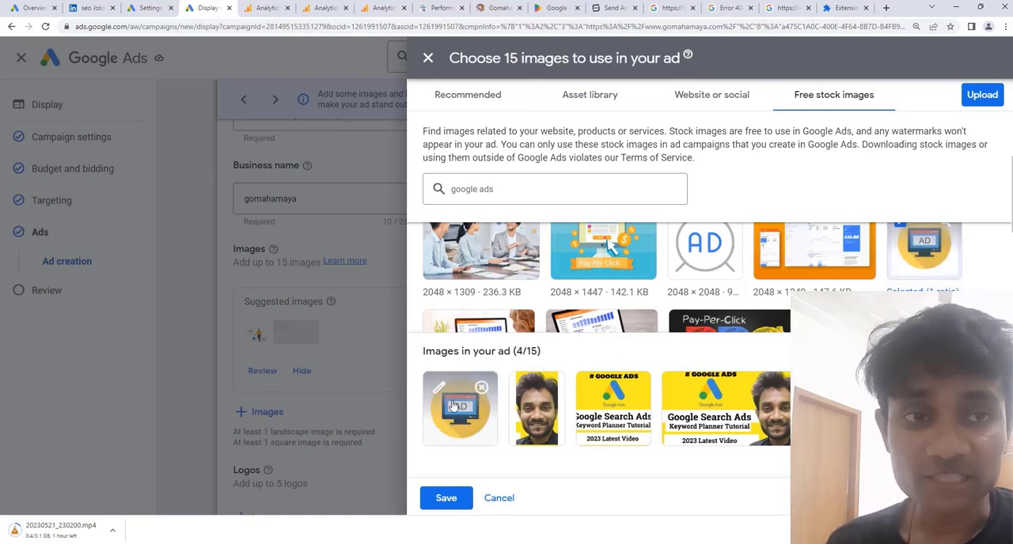
Add the stock image of a phone and earphones in 1.91:1 and 1:1 ratios, shifting the 1:1 crop over the phone.
scroll(648, 293, up, 1)
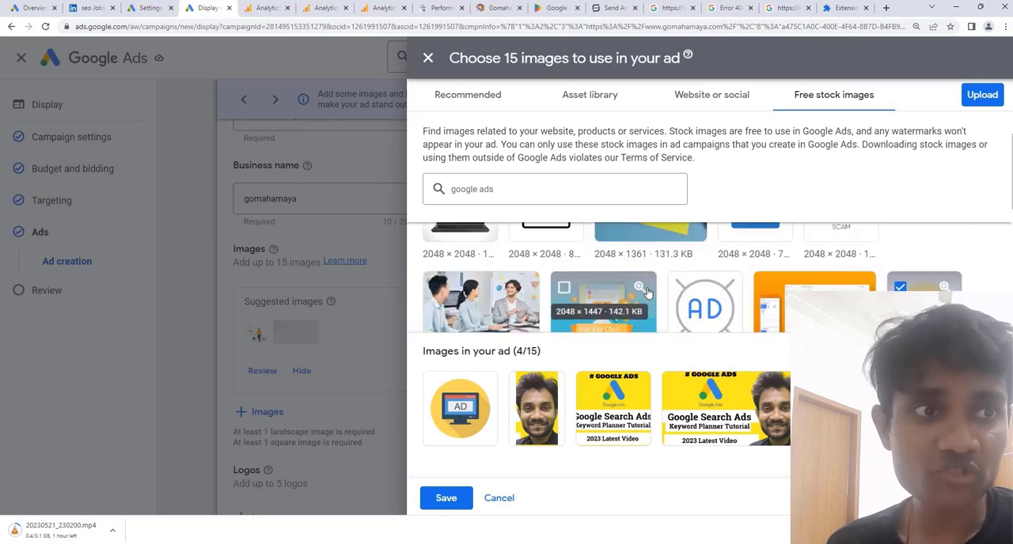
scroll(647, 293, down, 5)
click(559, 271)
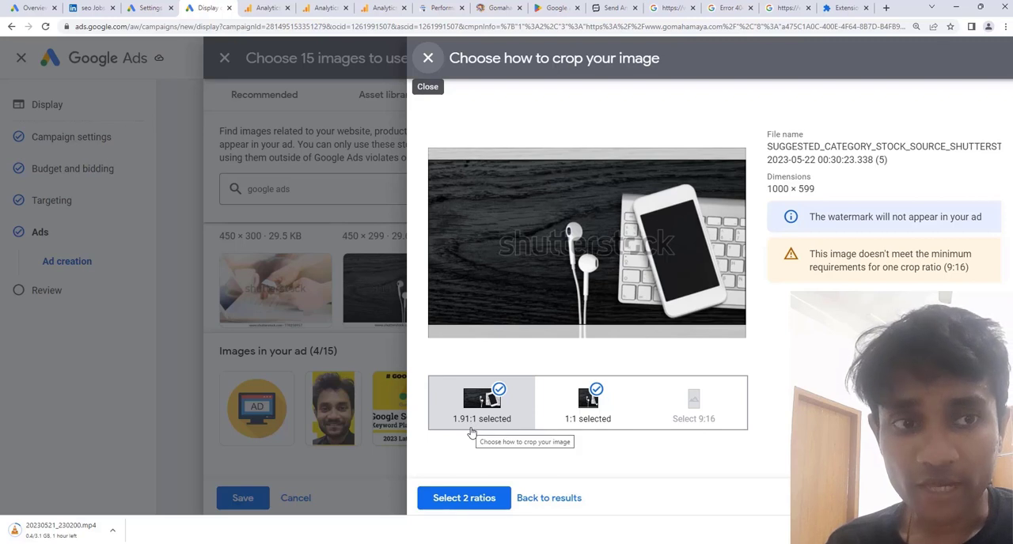
click(588, 402)
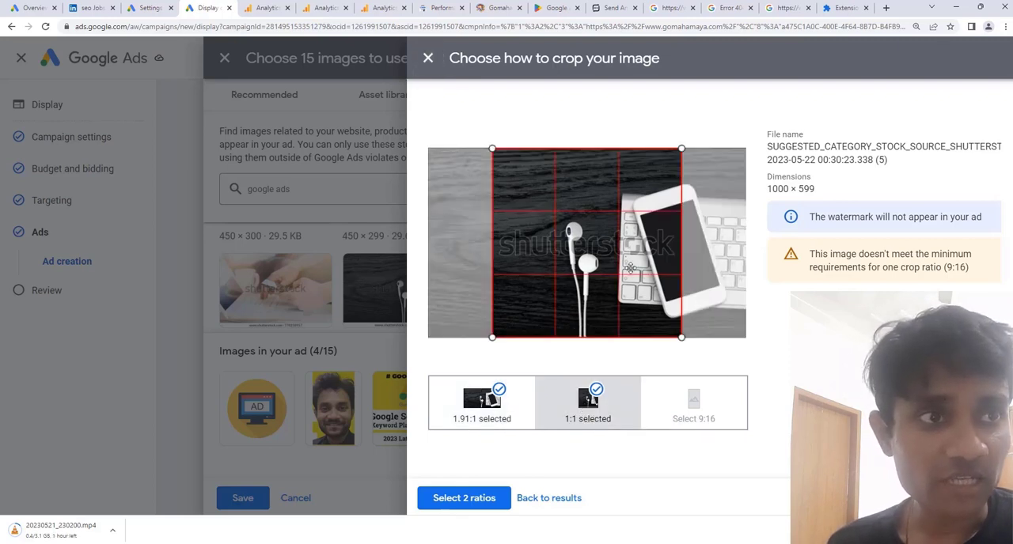
drag(631, 268, 703, 267)
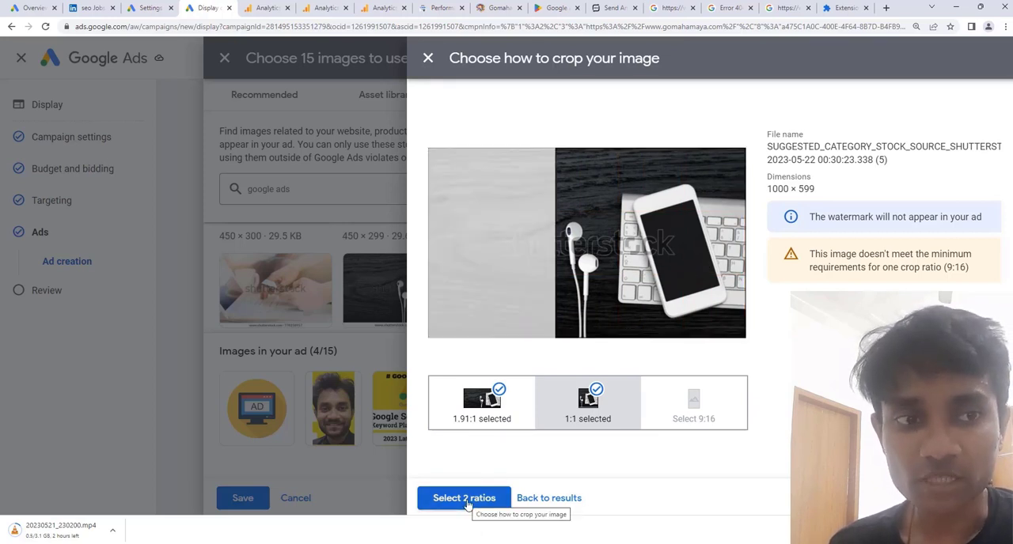
click(465, 499)
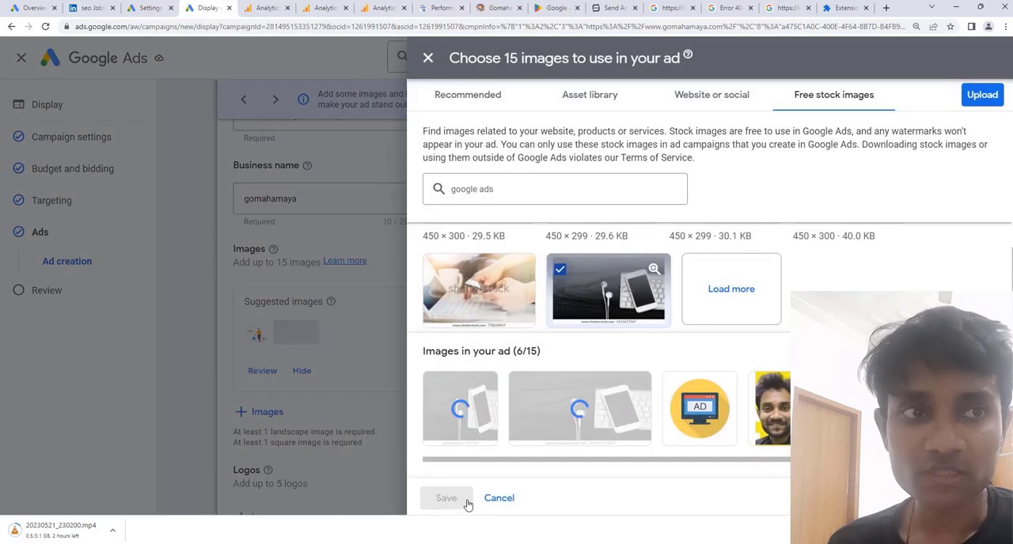
Check the available image upload sources and save the selected images to the ad.
click(980, 100)
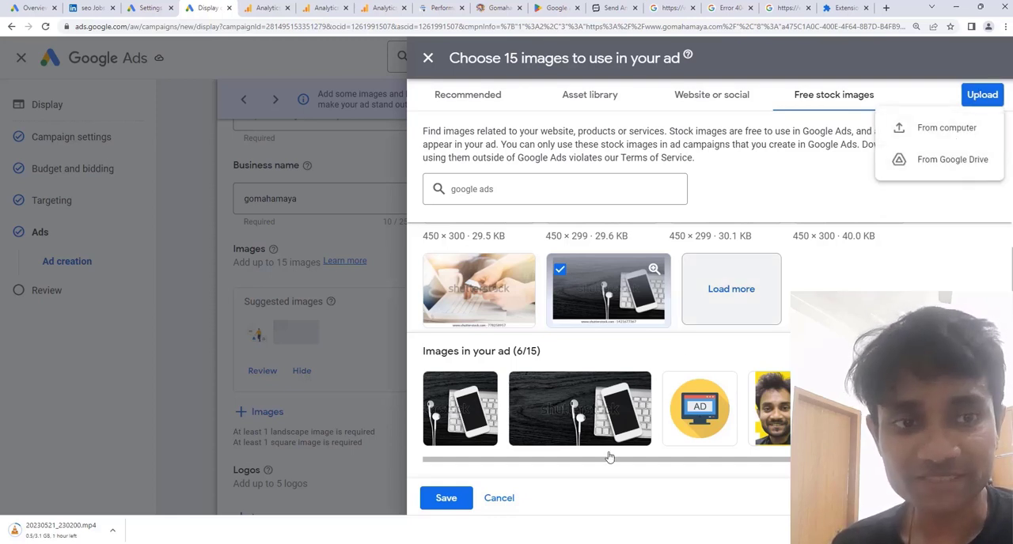
click(450, 506)
click(446, 499)
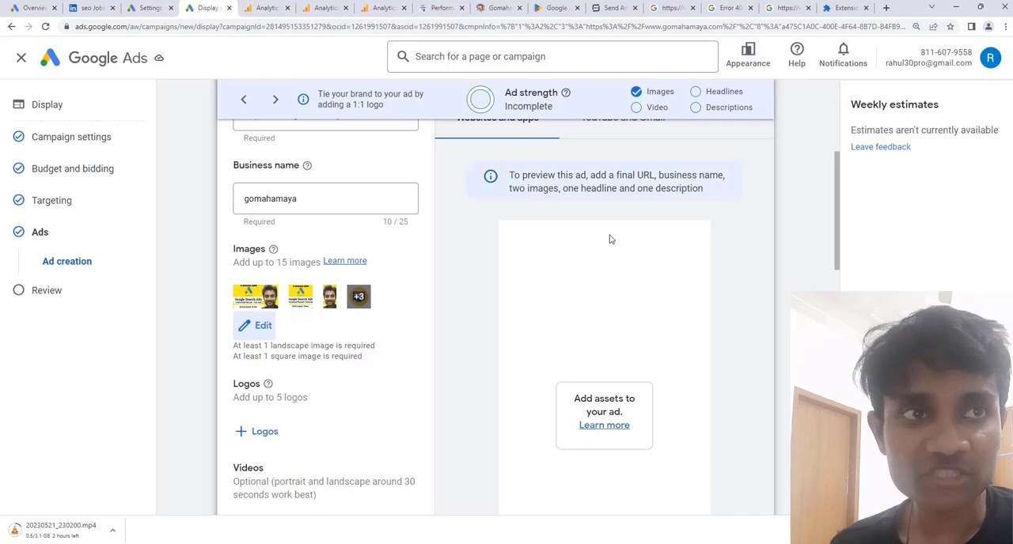
Choose the black-and-blue "AD" browser window image from the asset library as the ad's logo.
scroll(385, 334, down, 2)
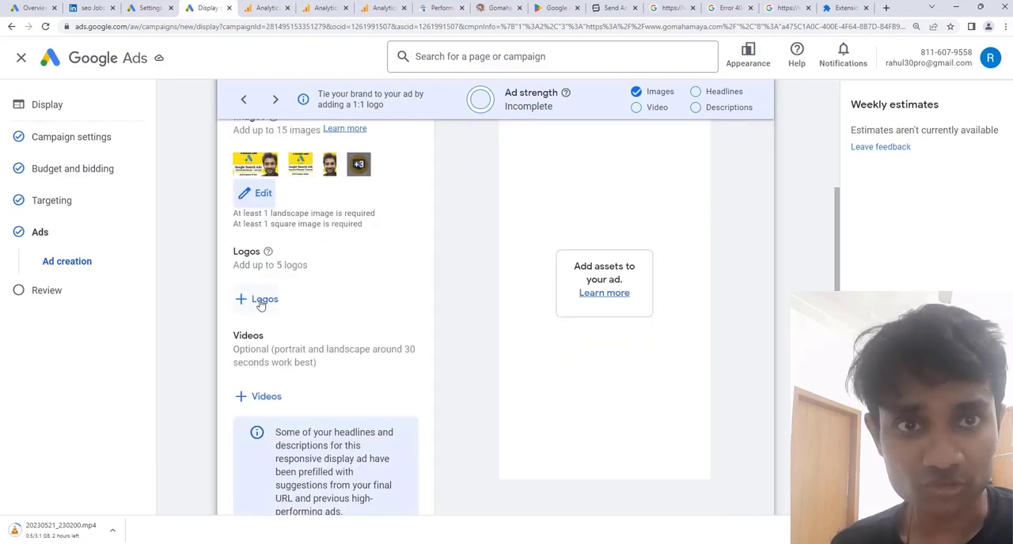
click(261, 304)
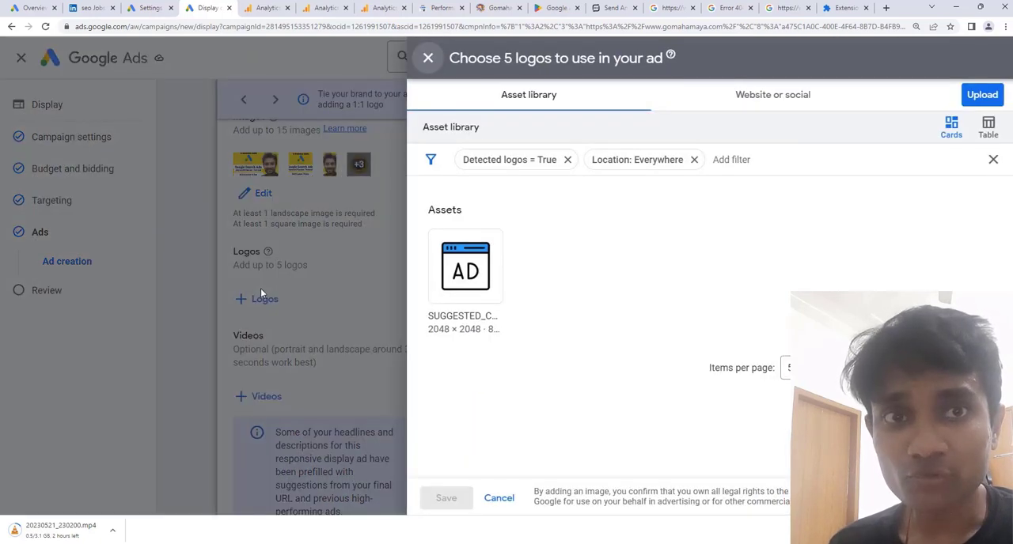
mouse_move(460, 266)
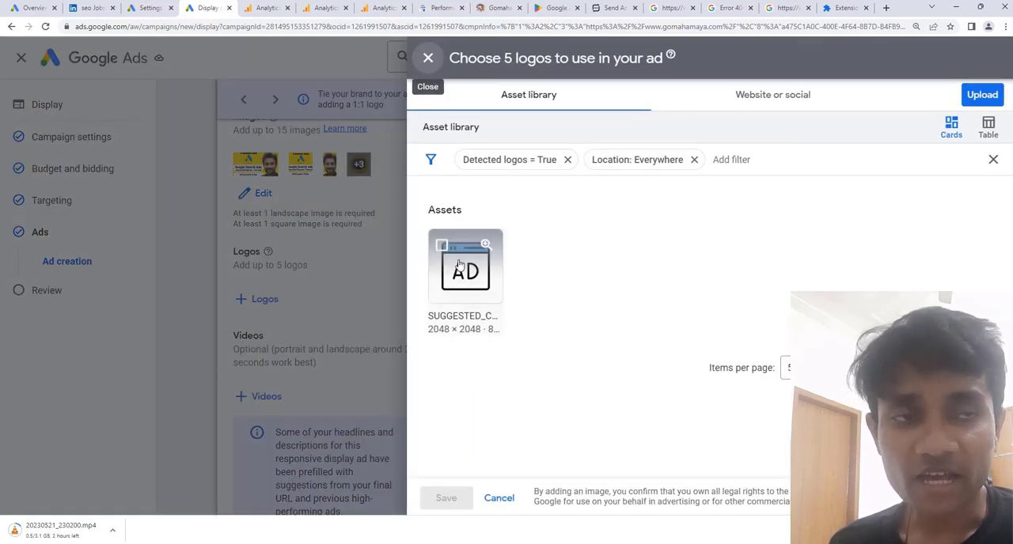
click(442, 248)
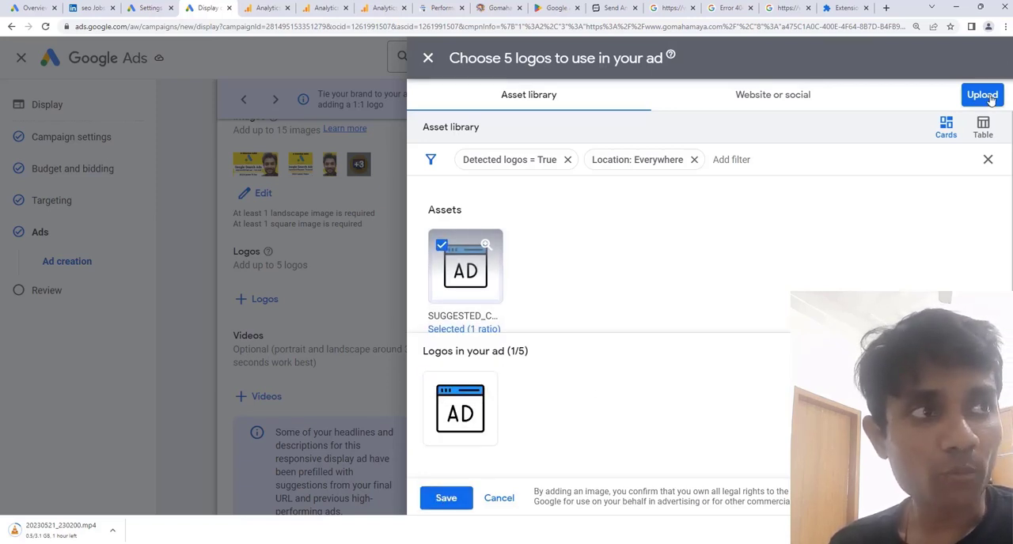
click(784, 98)
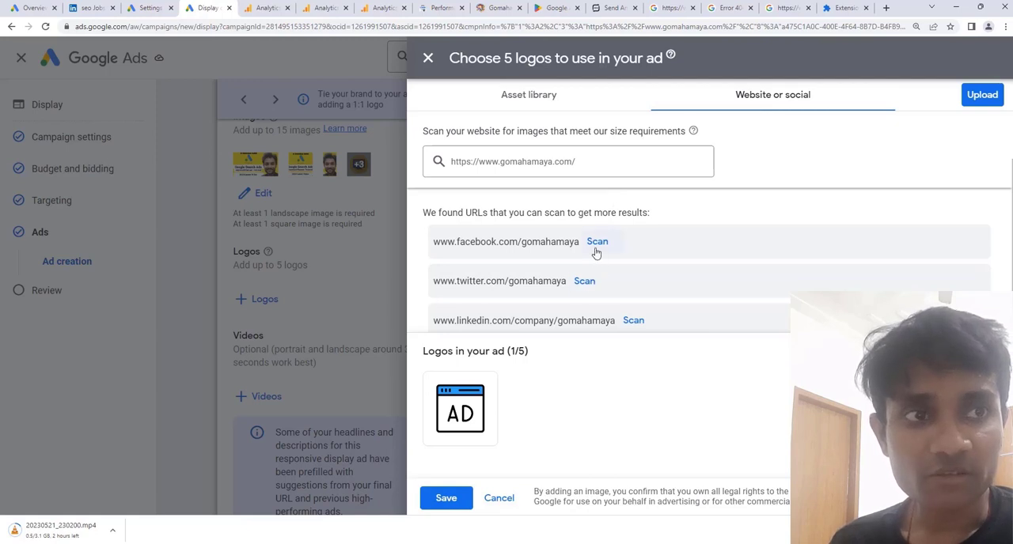
click(596, 242)
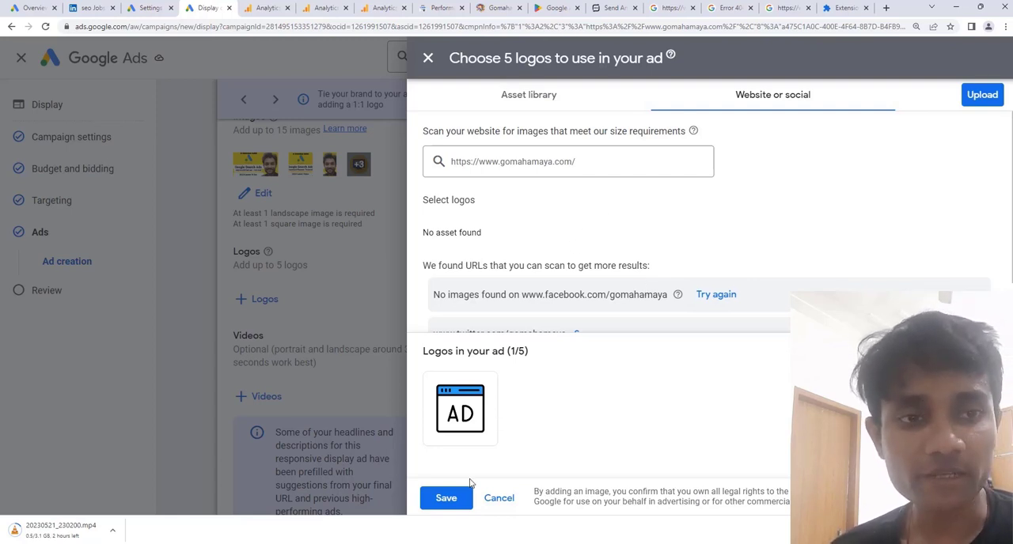
click(447, 500)
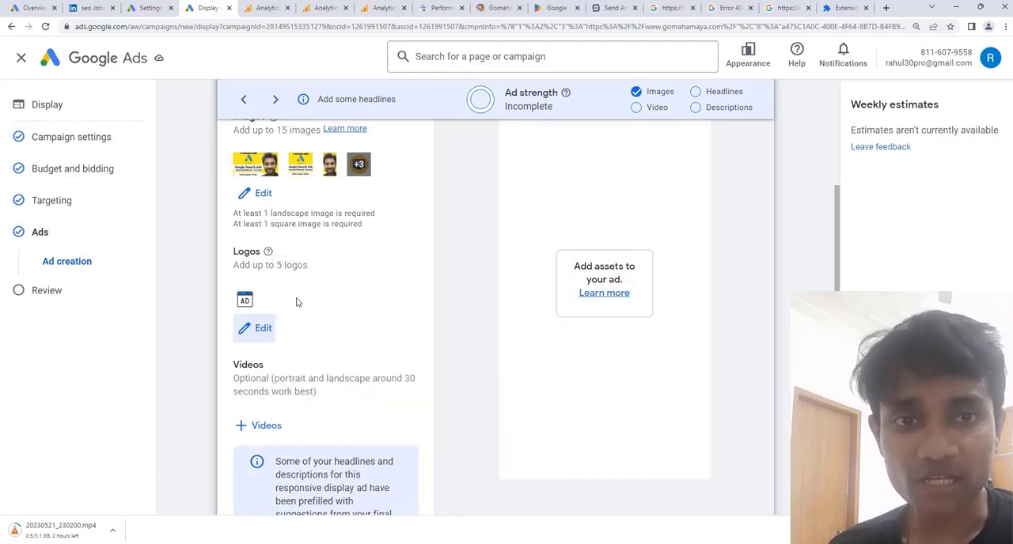
Search YouTube for "Gomahamaya" and add the 4:50 "Google ads Ad rotation Optimise" video to the ad.
scroll(296, 302, down, 3)
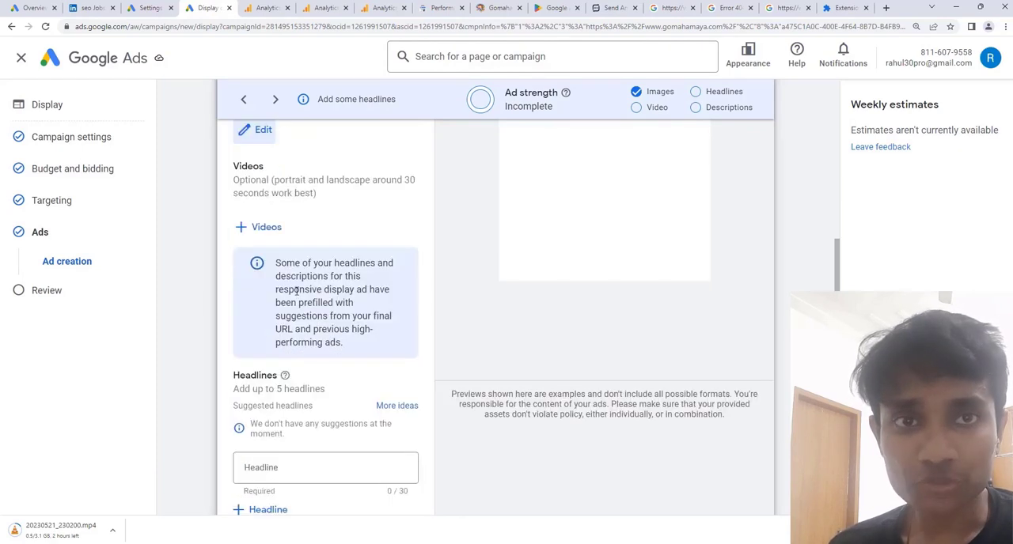
click(267, 228)
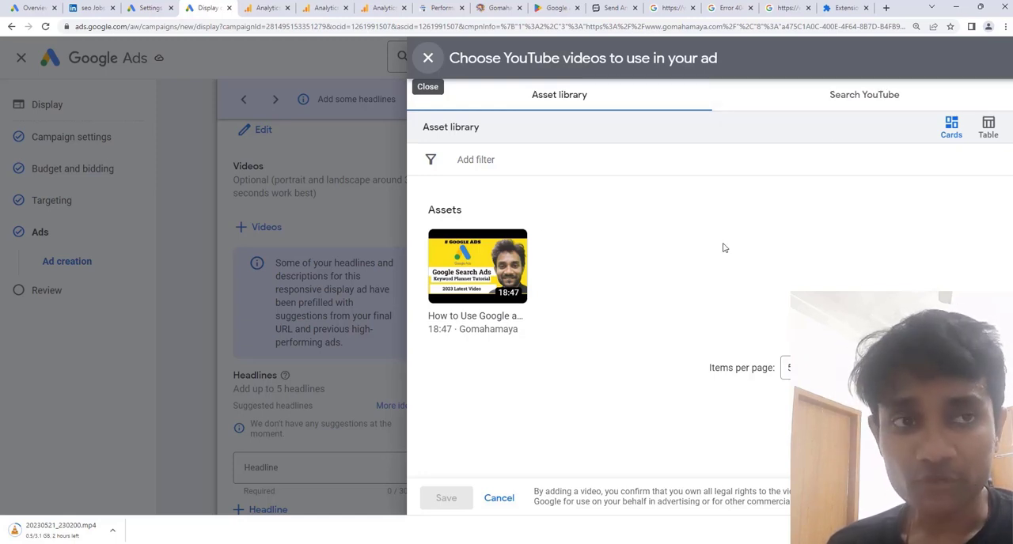
click(830, 95)
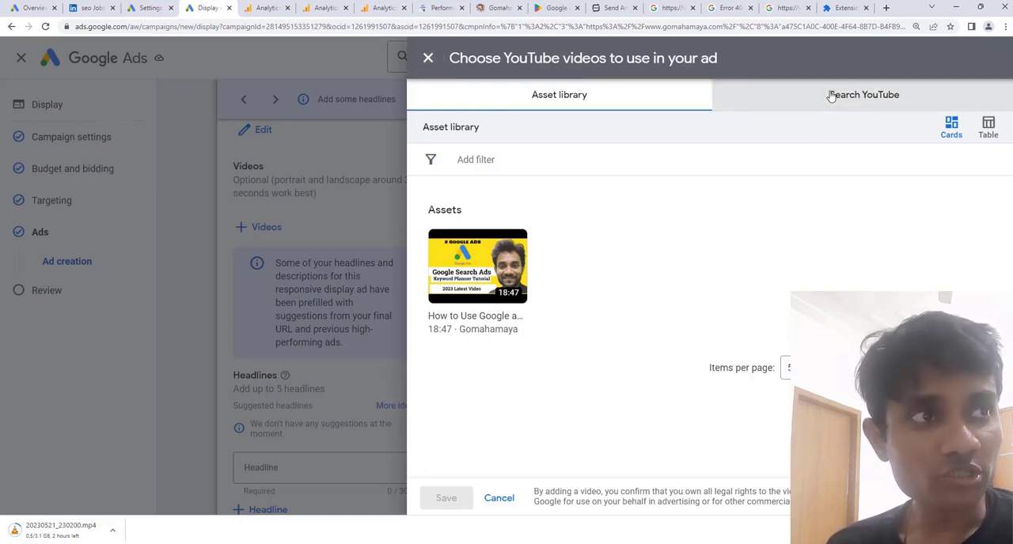
click(495, 143)
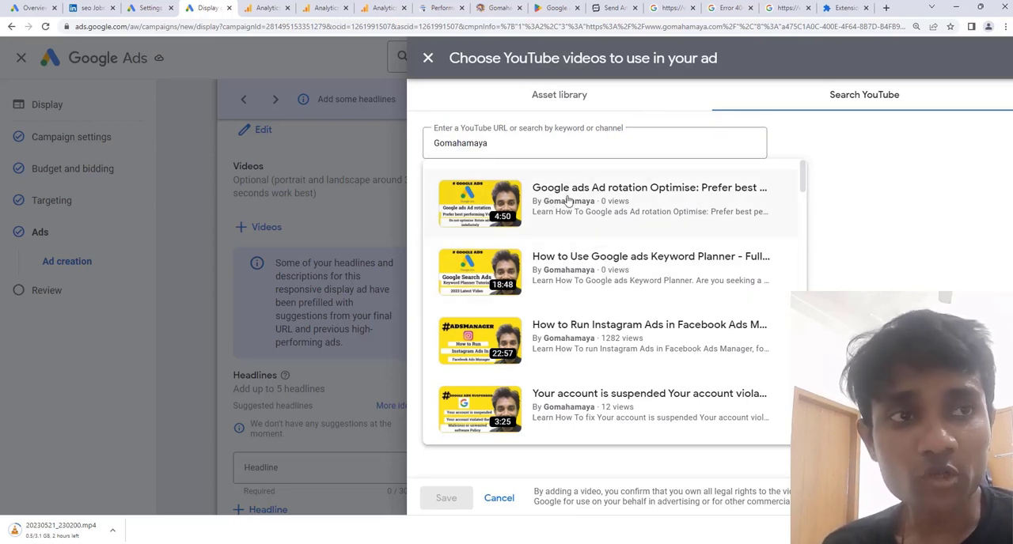
click(638, 198)
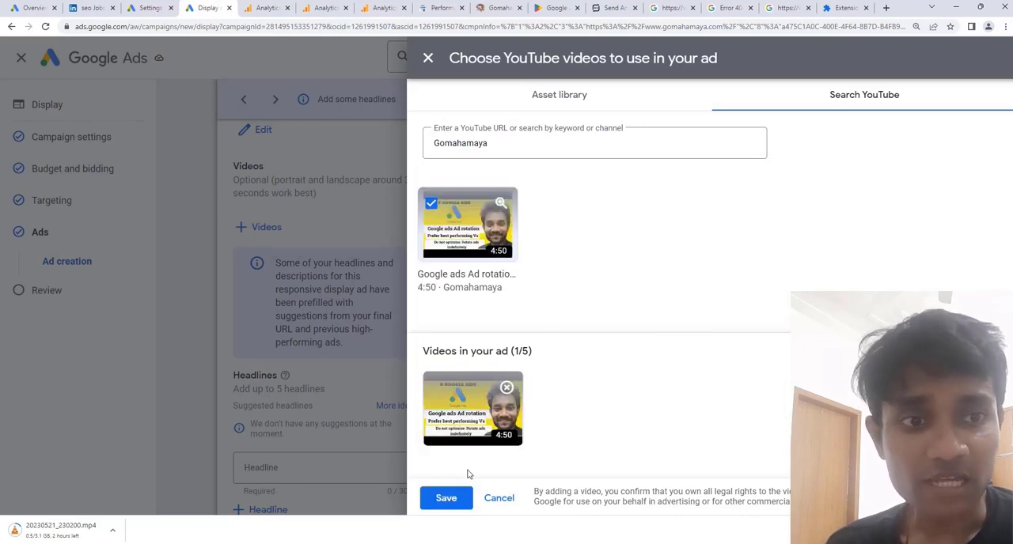
click(456, 499)
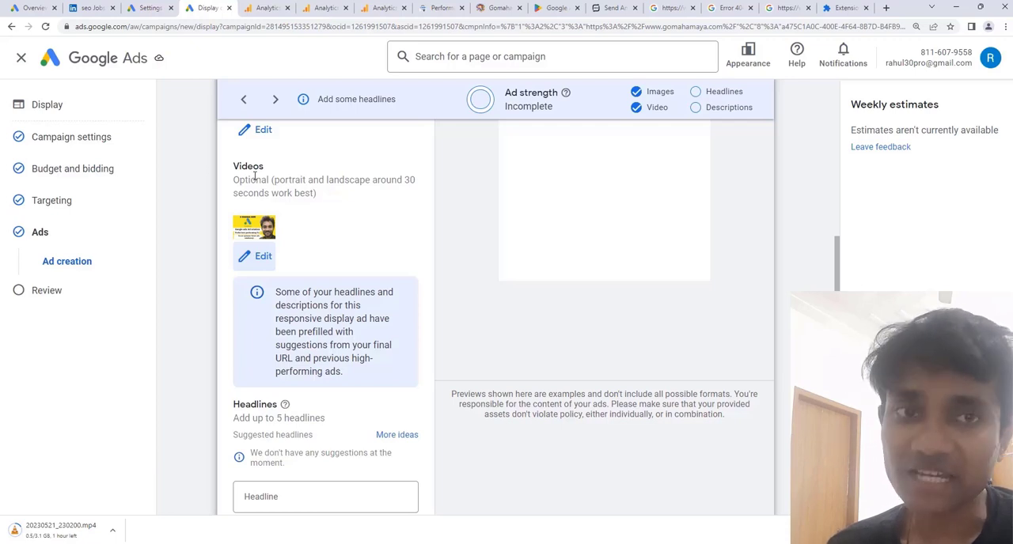
Review the ad's headline, long headline, descriptions and remaining options.
scroll(398, 305, down, 3)
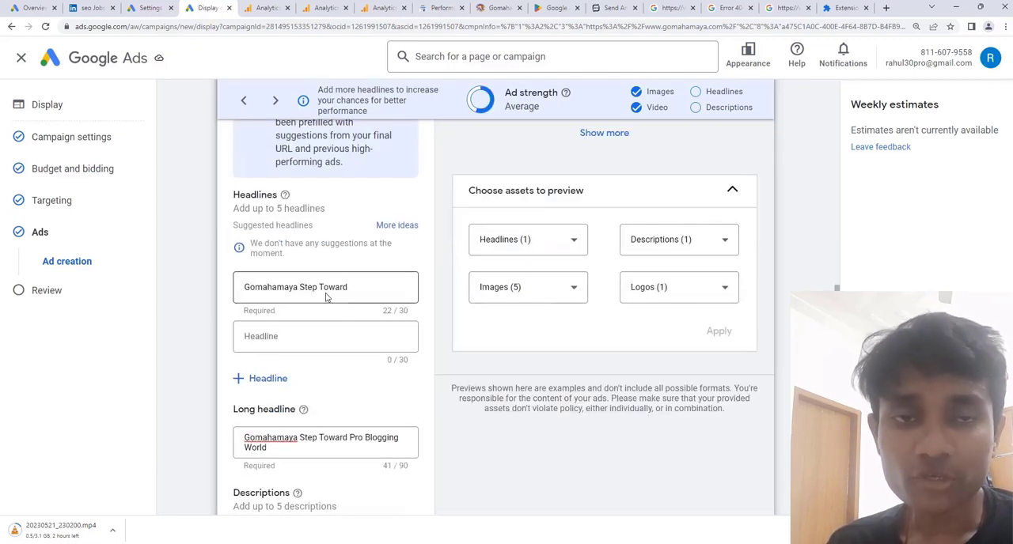
scroll(326, 308, down, 5)
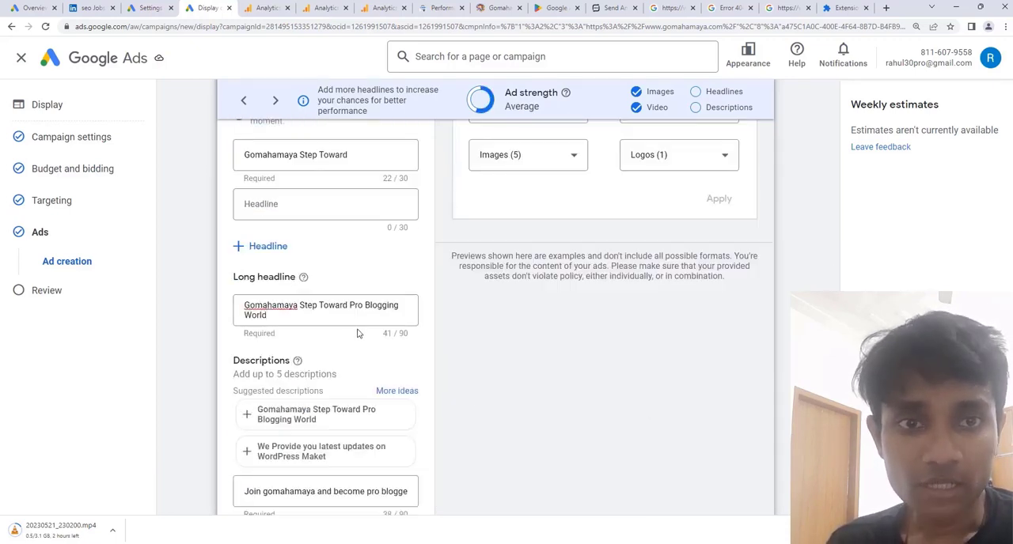
scroll(328, 340, down, 2)
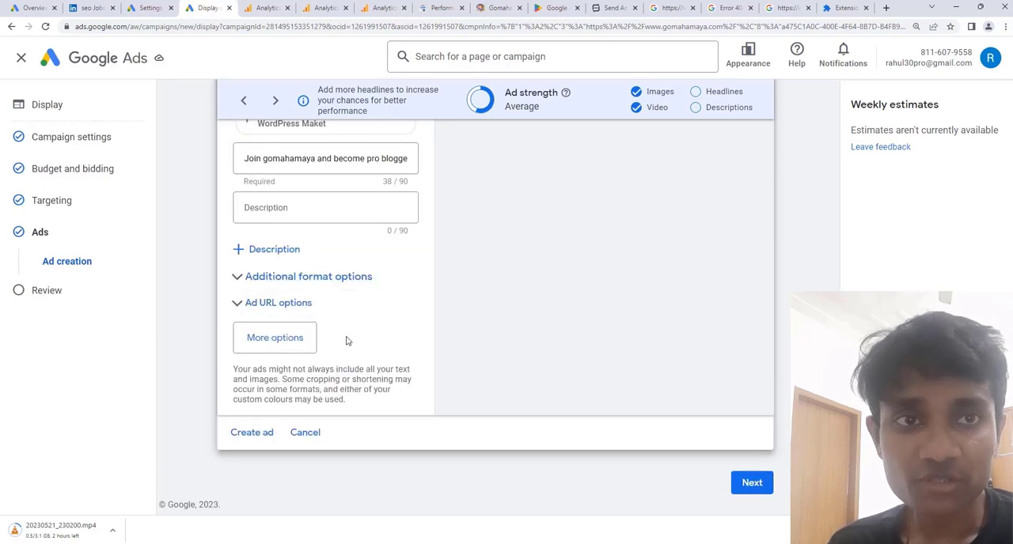
scroll(345, 317, up, 4)
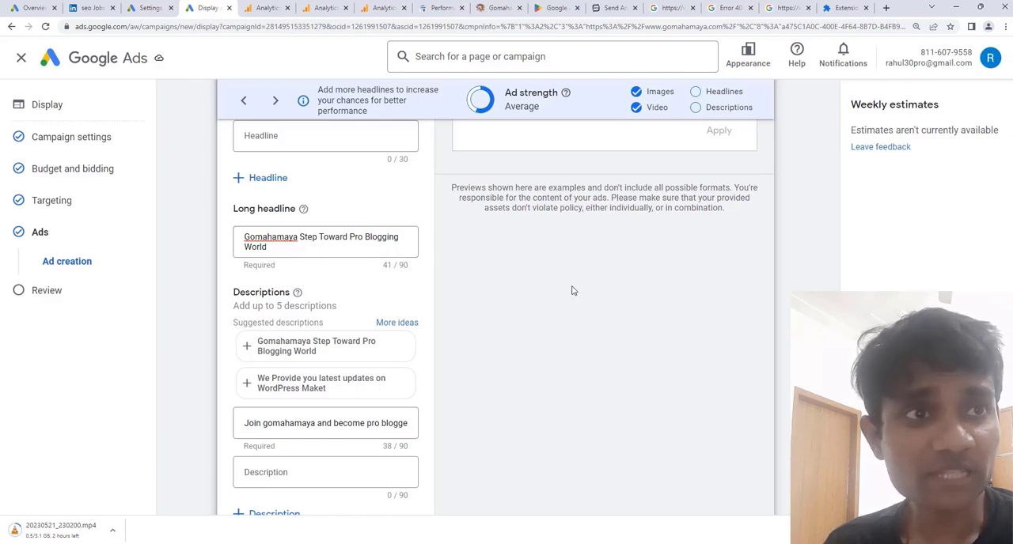
Preview the responsive display ad in the YouTube and Gmail formats.
scroll(572, 289, up, 7)
scroll(572, 290, up, 3)
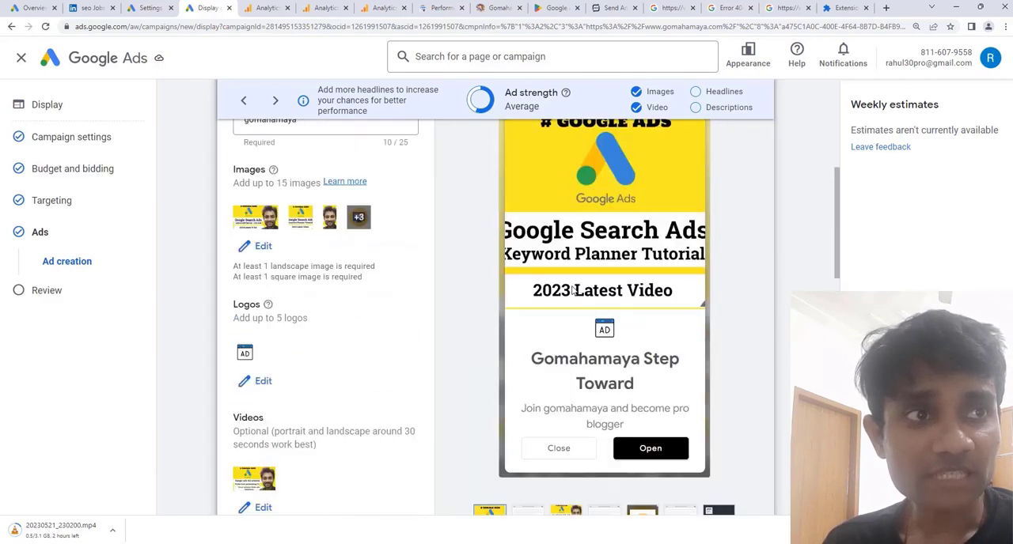
scroll(562, 234, up, 1)
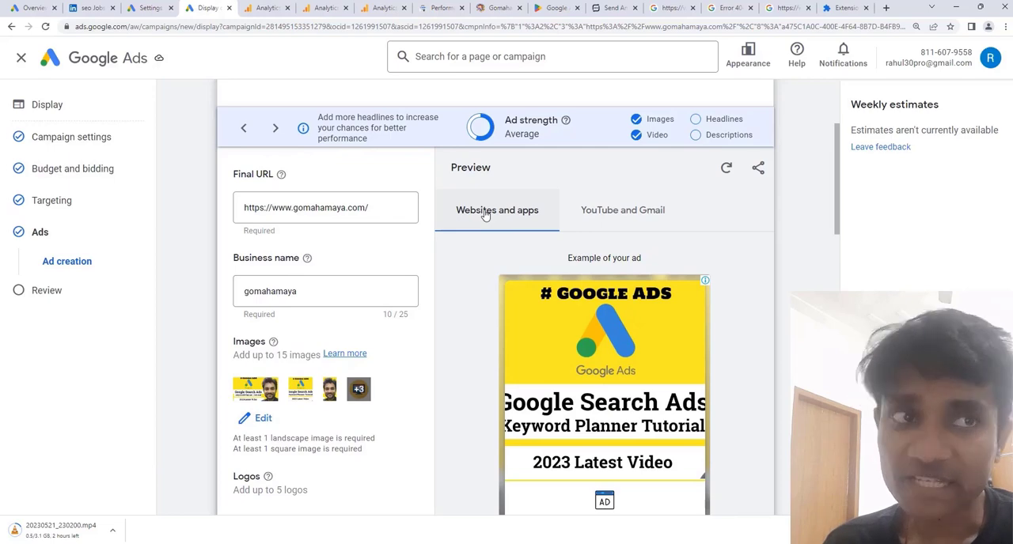
click(653, 210)
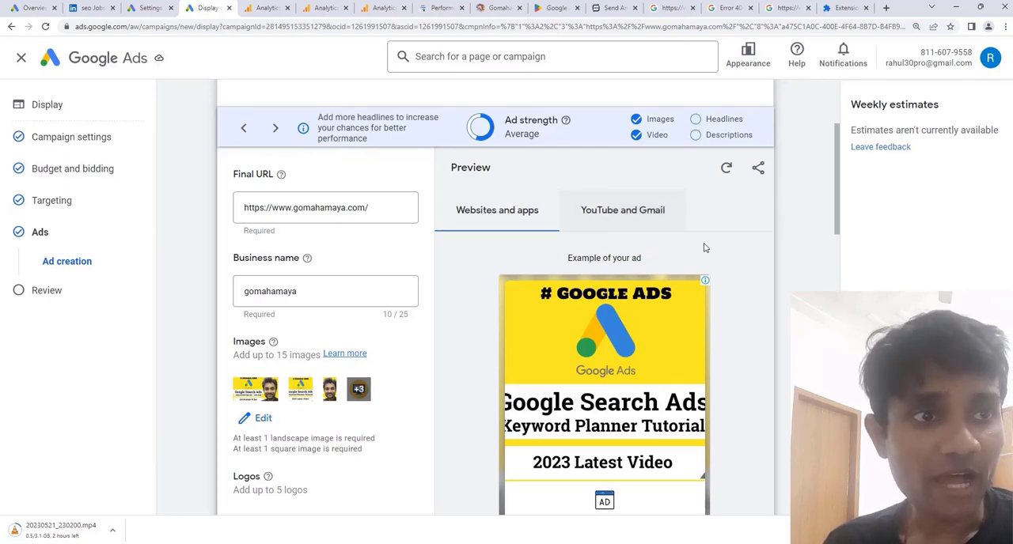
scroll(714, 249, down, 3)
scroll(705, 265, up, 2)
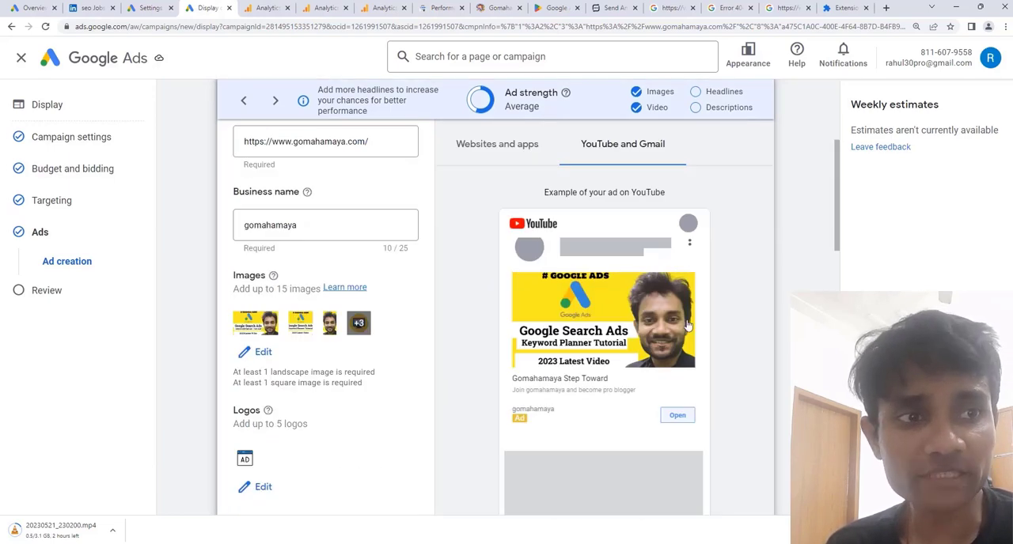
Preview the ad for websites and apps, viewing the second example with the phone and earphones image.
click(524, 156)
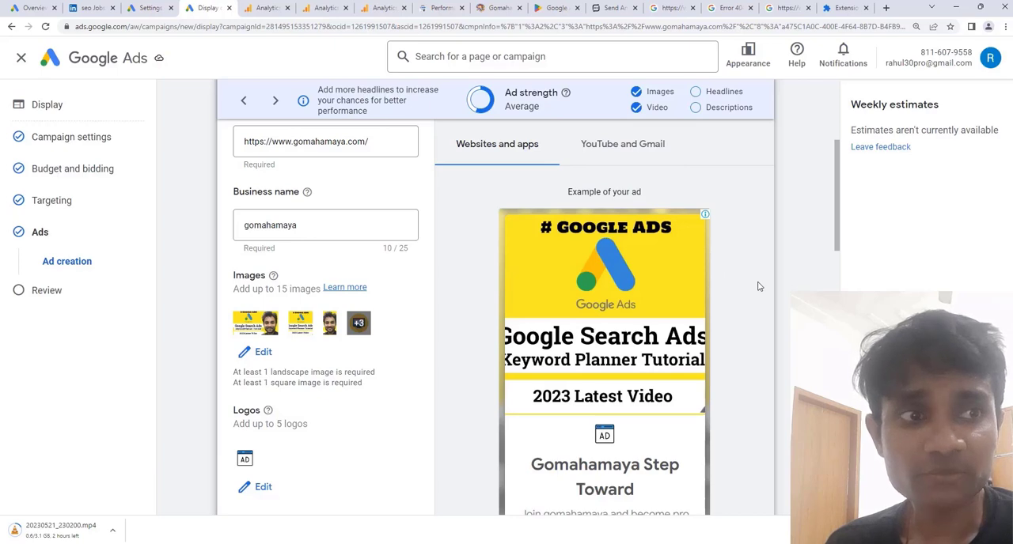
scroll(757, 285, down, 5)
scroll(559, 322, up, 1)
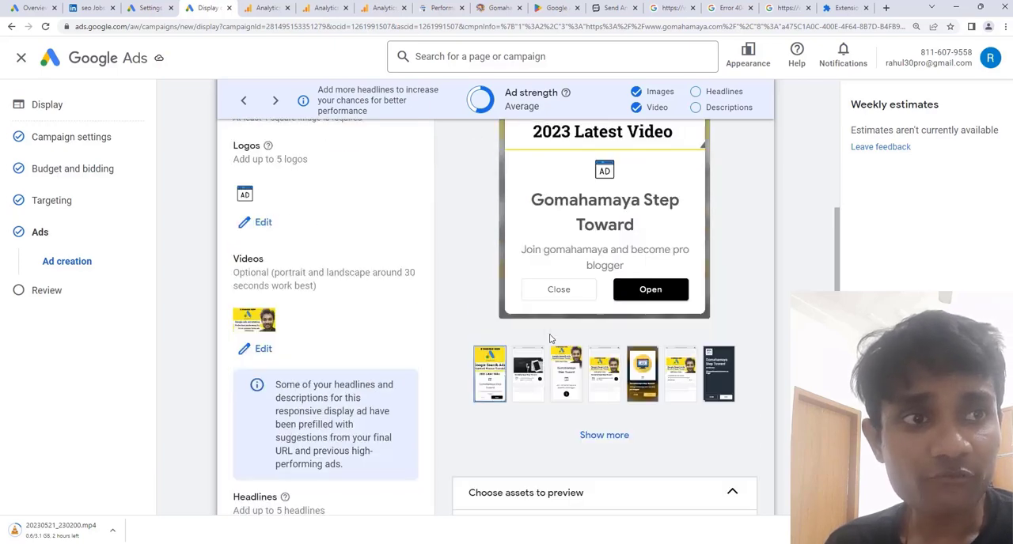
click(530, 375)
scroll(748, 349, up, 1)
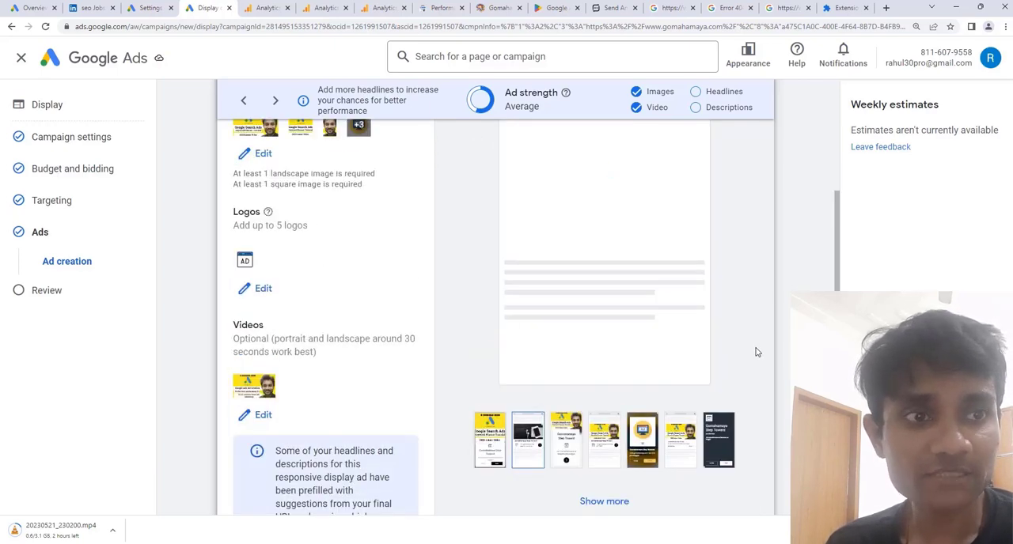
scroll(705, 400, up, 1)
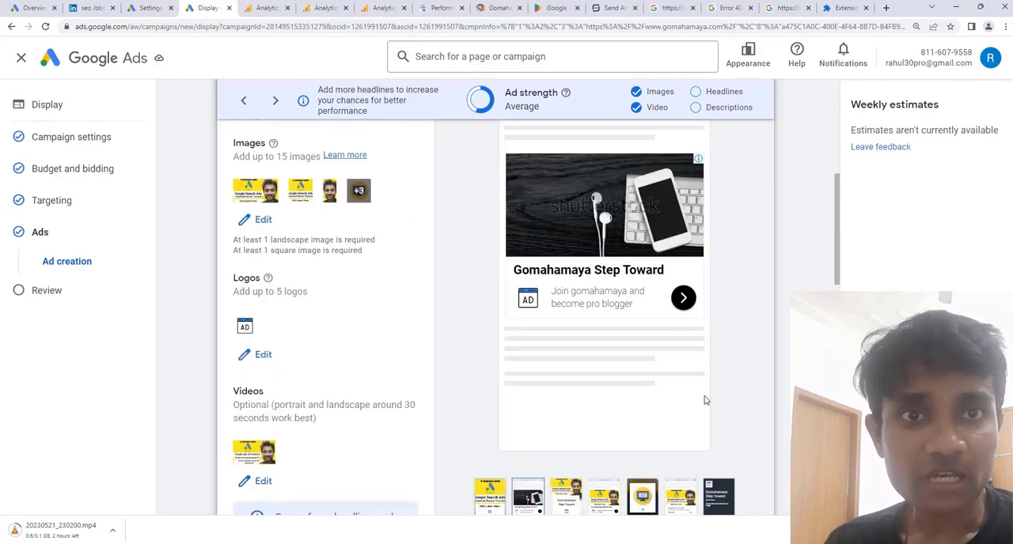
View the third and fourth example previews of the responsive display ad for websites and apps.
scroll(704, 400, down, 1)
scroll(764, 334, up, 2)
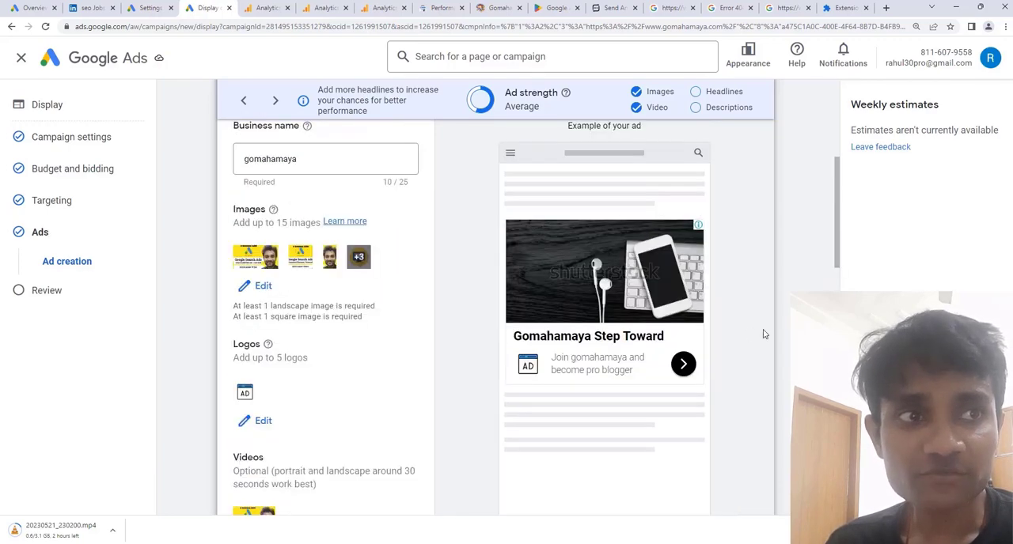
scroll(764, 335, down, 3)
click(559, 372)
scroll(603, 369, up, 2)
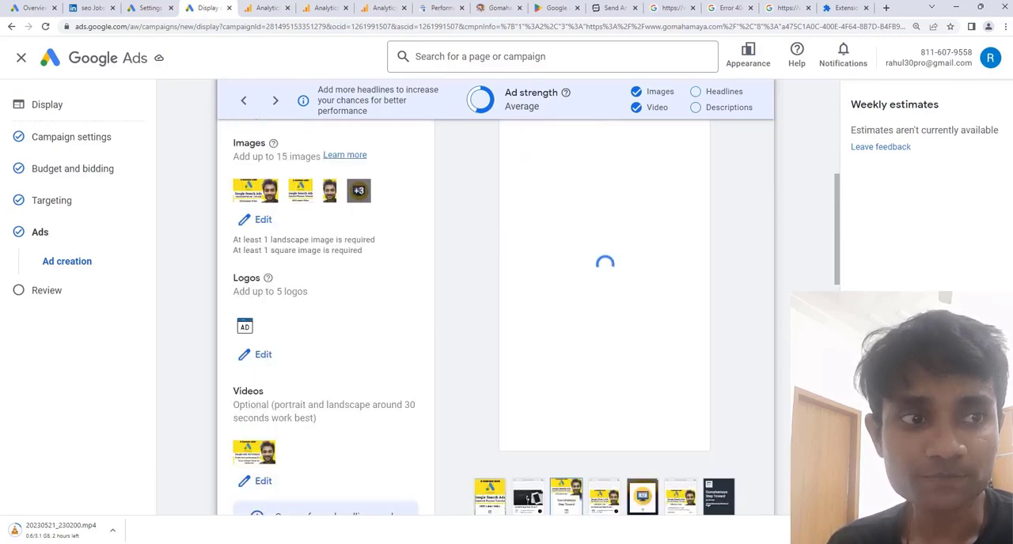
scroll(603, 369, up, 1)
scroll(603, 369, down, 3)
click(604, 372)
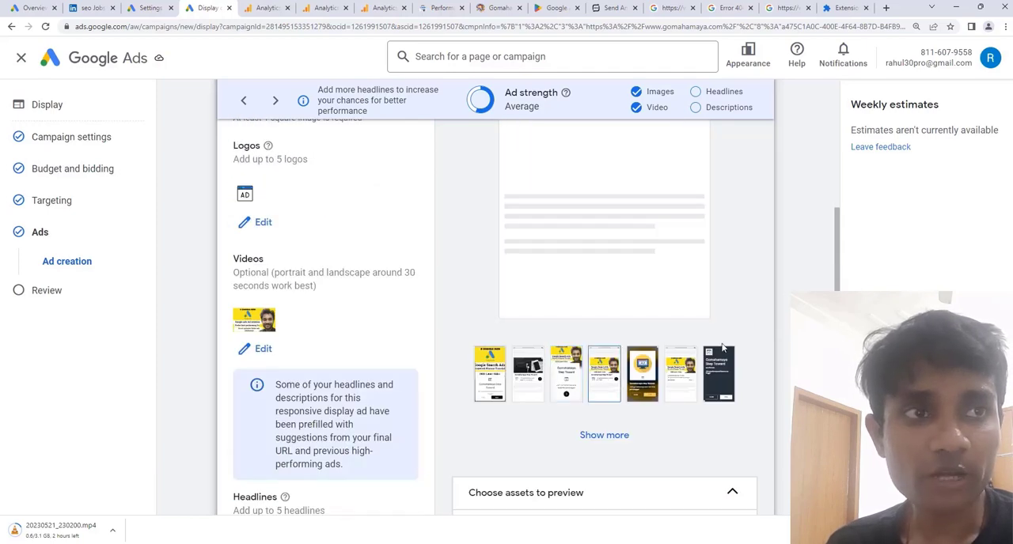
scroll(721, 346, up, 2)
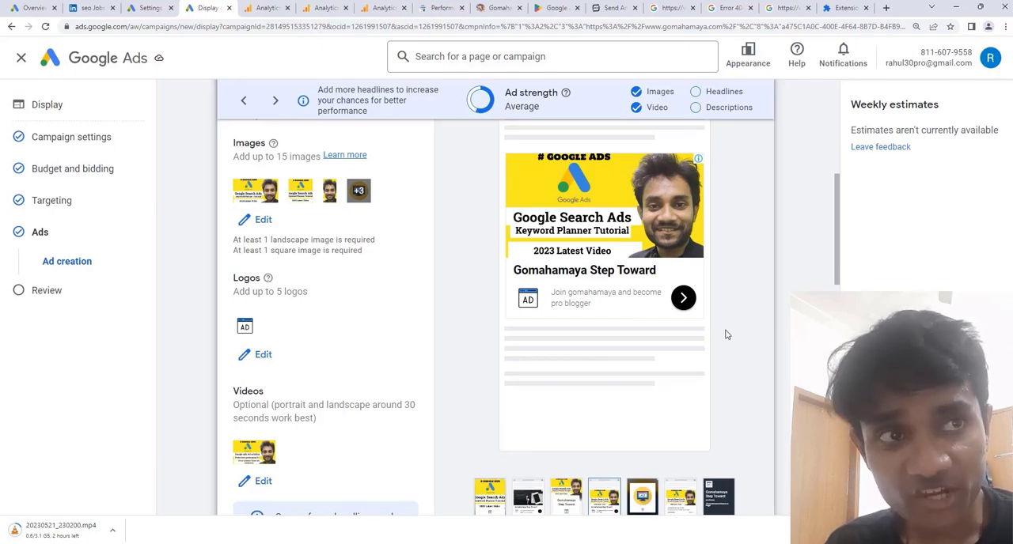
Create the responsive display ad and continue to the campaign review.
scroll(465, 336, down, 2)
scroll(466, 334, down, 10)
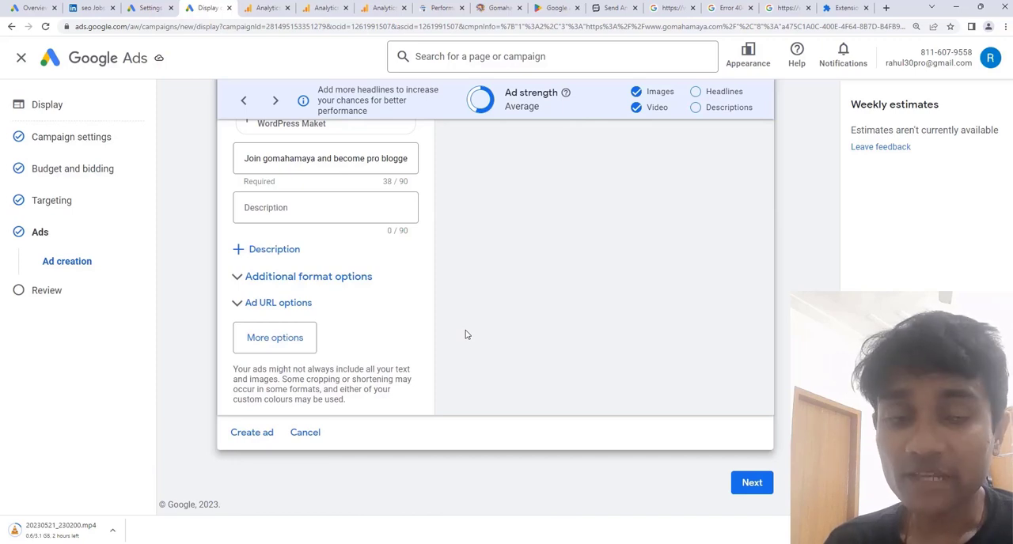
click(252, 433)
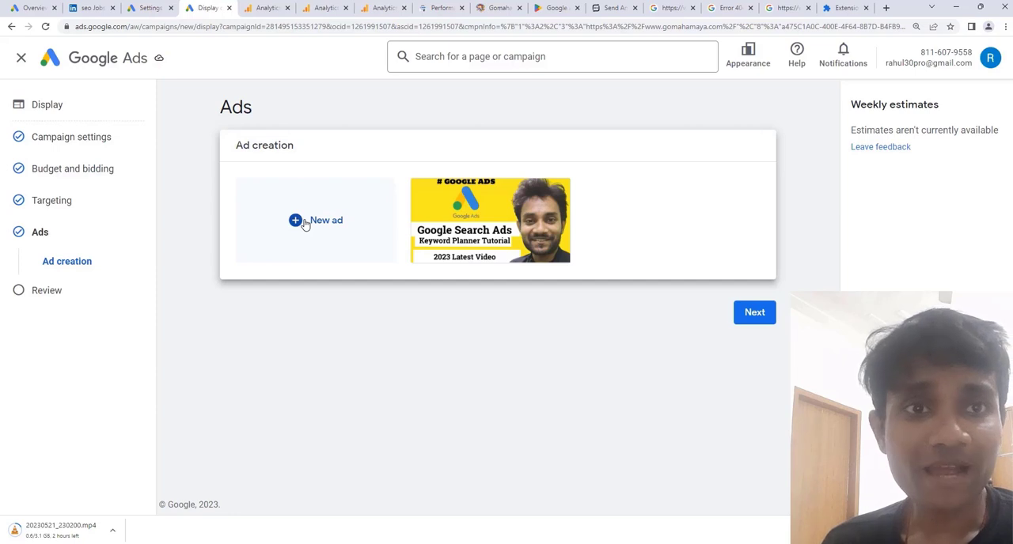
click(754, 314)
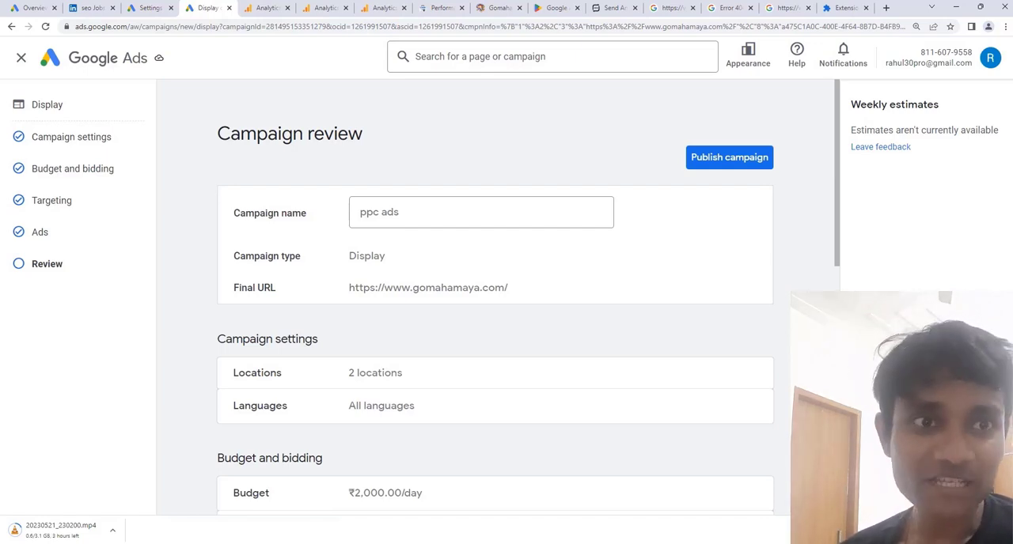
Review the campaign summary, checking the campaign name, locations, languages, budget, bidding, ad group targeting and ads before publishing.
scroll(780, 356, down, 8)
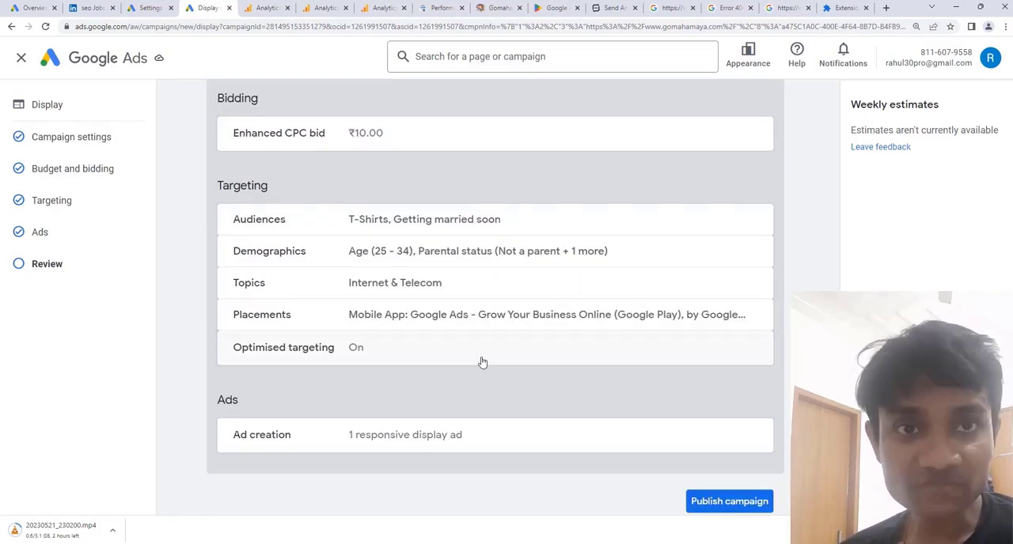
scroll(477, 362, up, 1)
scroll(477, 363, down, 1)
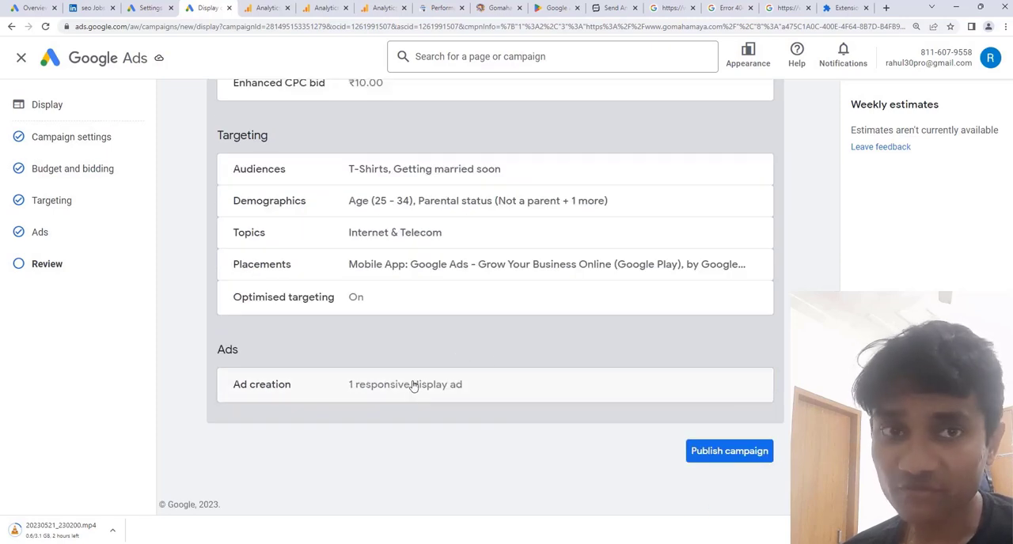
scroll(385, 362, up, 1)
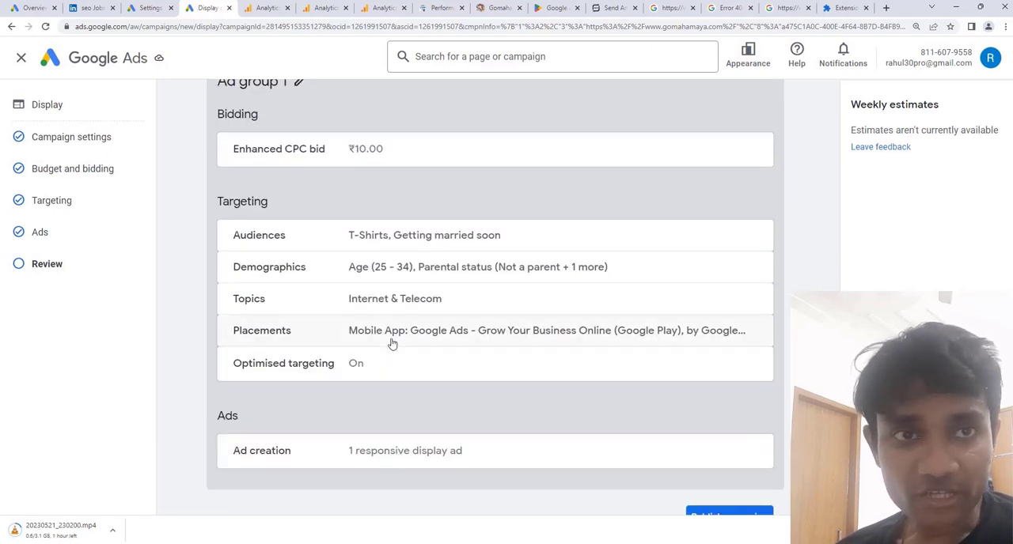
scroll(390, 343, up, 1)
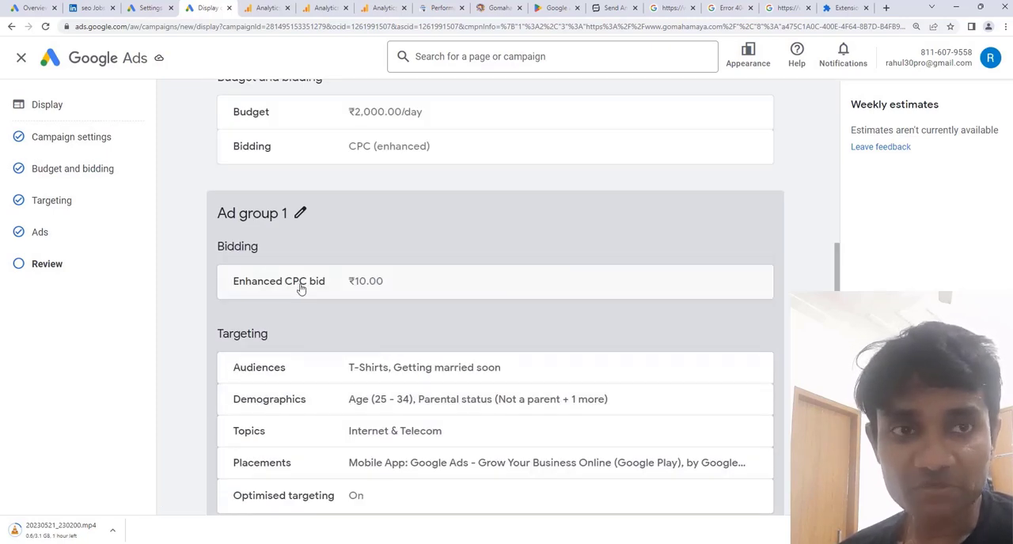
scroll(333, 314, up, 1)
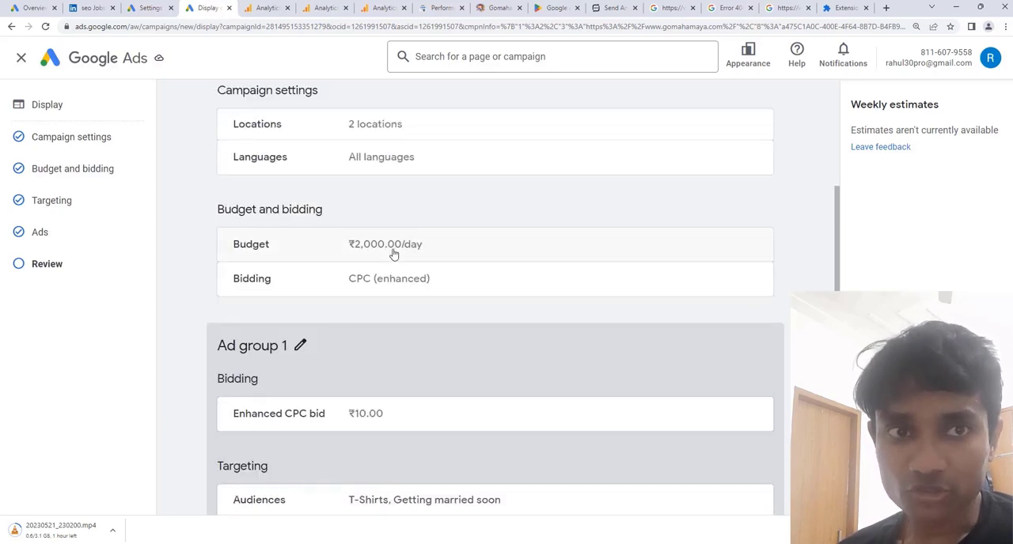
scroll(400, 311, up, 2)
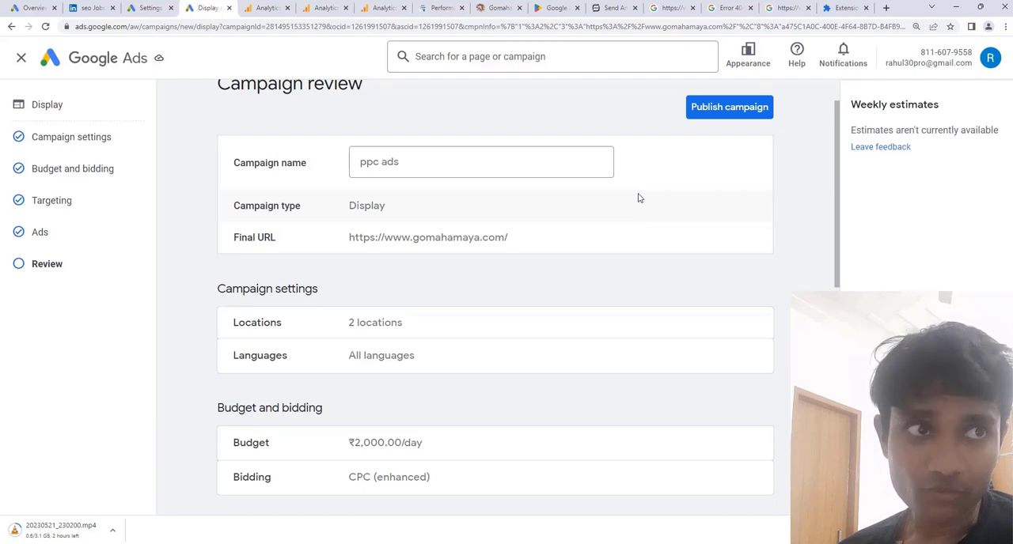
scroll(639, 198, up, 1)
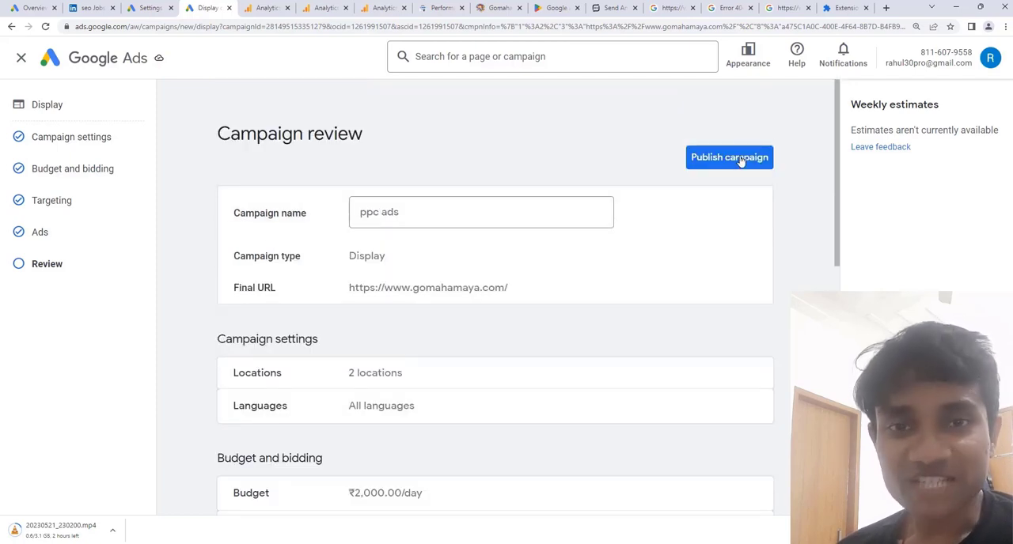